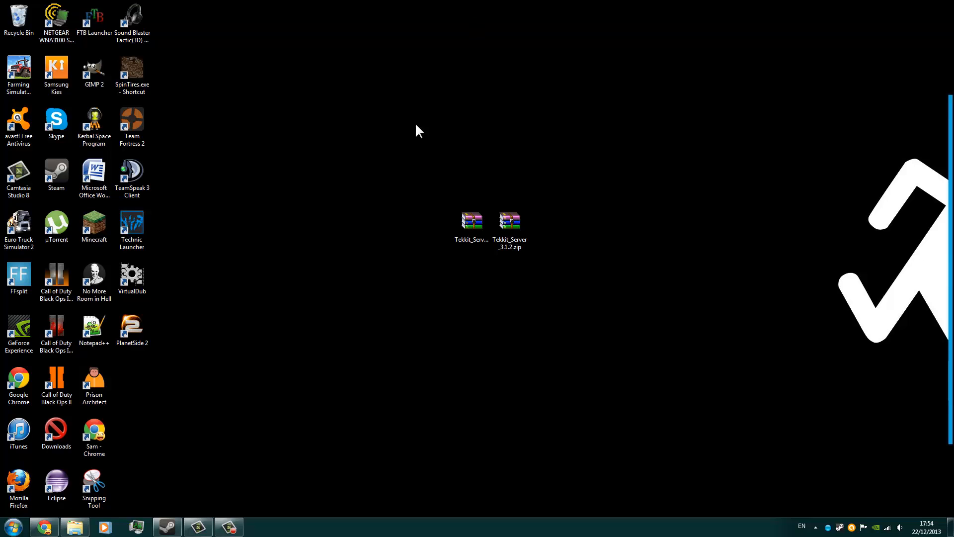
{"action": "left_click", "coordinate": [476, 230]}
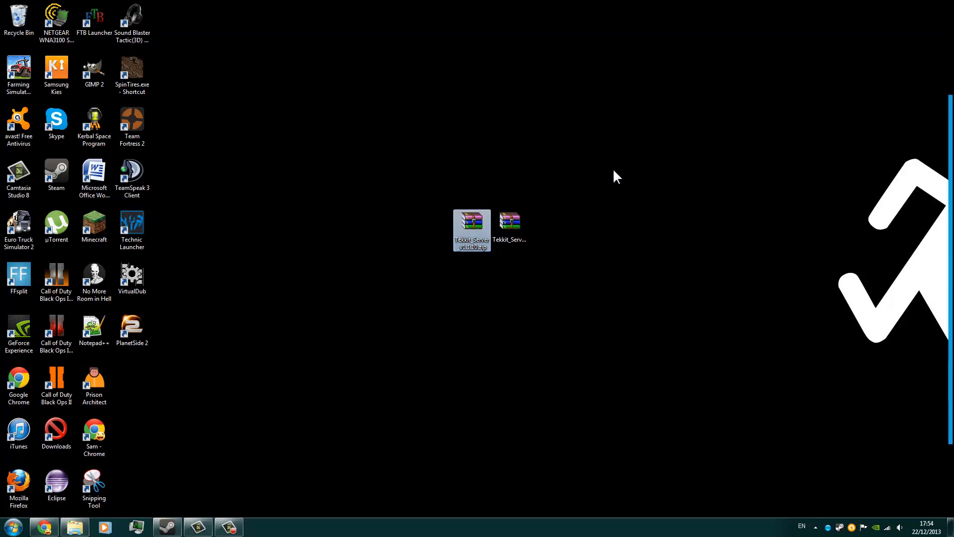
{"action": "left_click", "coordinate": [614, 171]}
{"action": "left_click", "coordinate": [517, 224]}
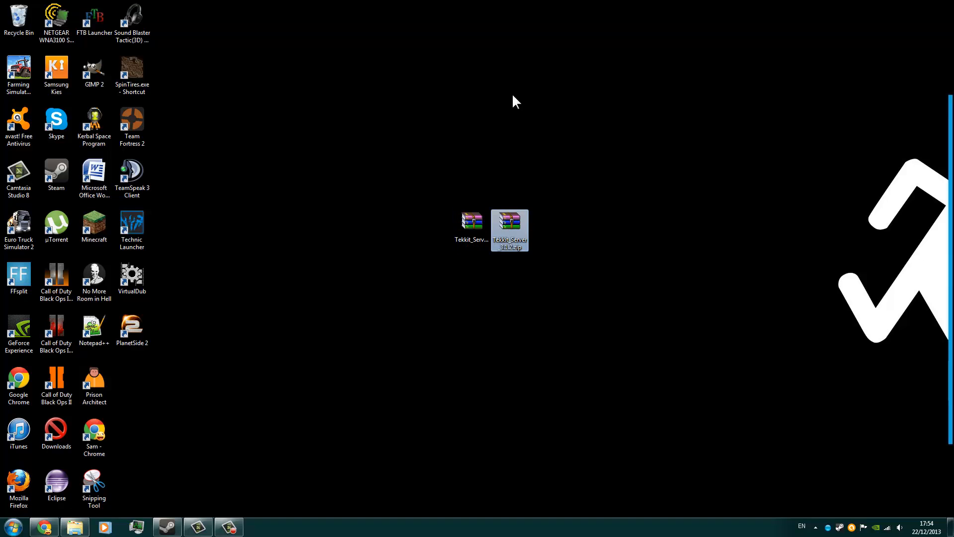
{"action": "left_click", "coordinate": [551, 152]}
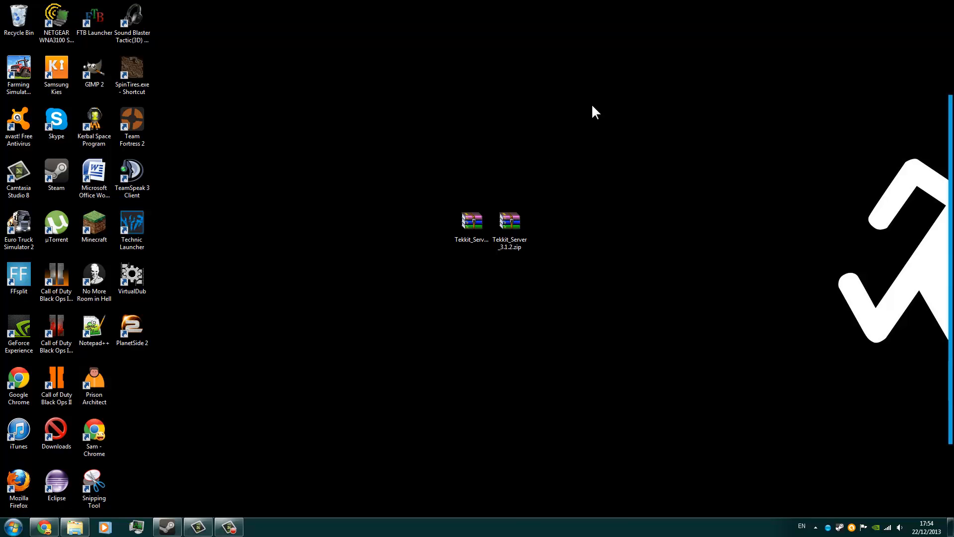
Switch to Chrome and examine the launcher and server download options on the Tekkit Classic page.
{"action": "left_click", "coordinate": [49, 527]}
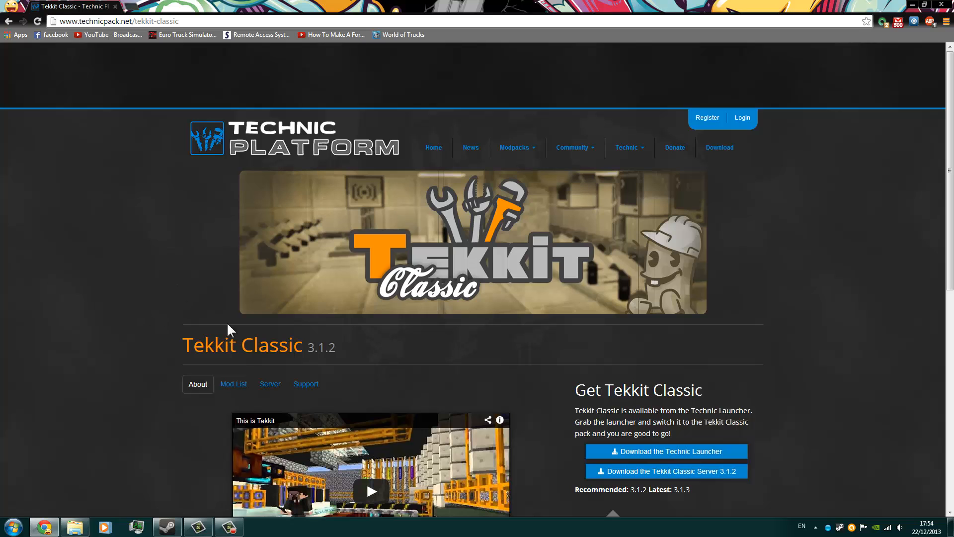
{"action": "scroll", "coordinate": [672, 408], "scroll_direction": "down", "scroll_amount": 5}
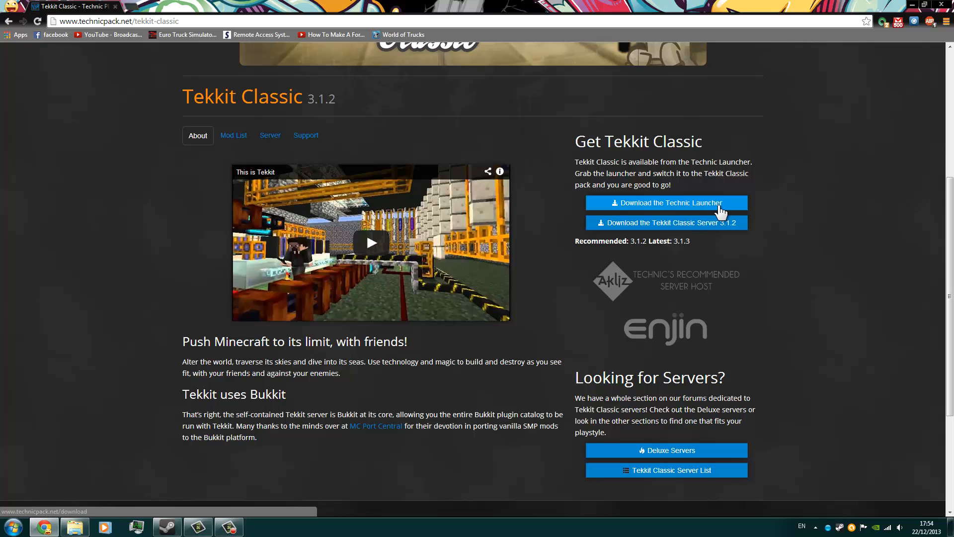
{"action": "scroll", "coordinate": [693, 356], "scroll_direction": "down", "scroll_amount": 4}
{"action": "scroll", "coordinate": [488, 343], "scroll_direction": "up", "scroll_amount": 9}
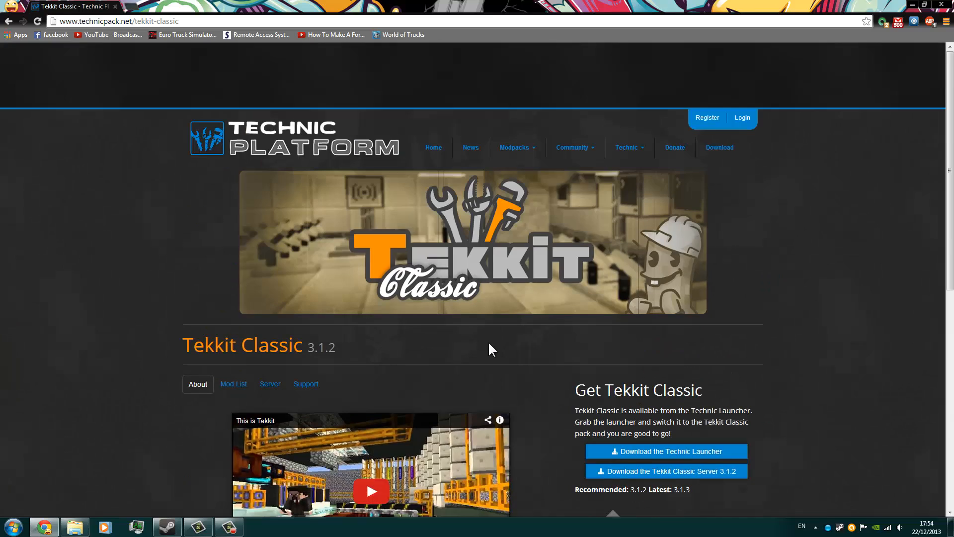
Open the Tekkit modpack page, mute its sound, examine the mod list and server download section, and minimize the browser.
{"action": "left_click", "coordinate": [514, 147]}
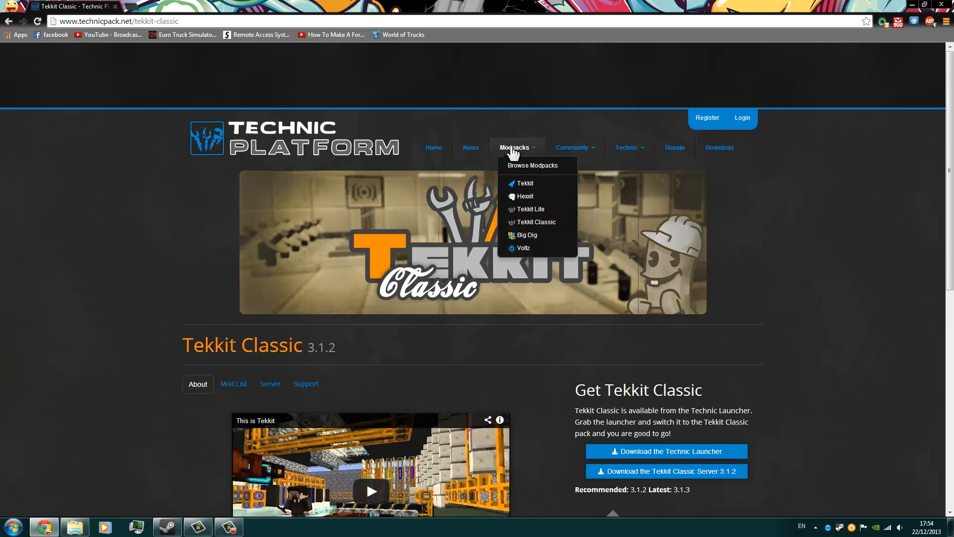
{"action": "left_click", "coordinate": [530, 197]}
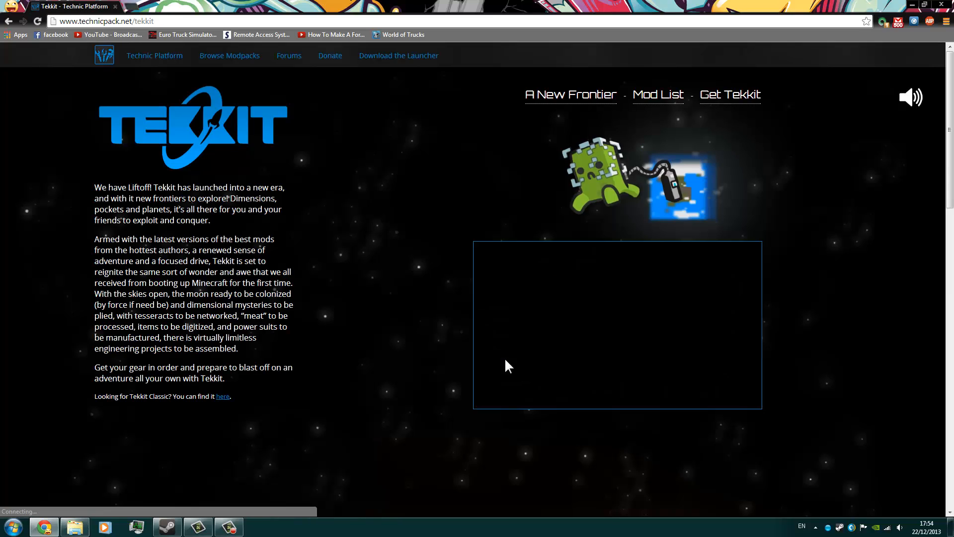
{"action": "scroll", "coordinate": [505, 358], "scroll_direction": "down", "scroll_amount": 1}
{"action": "left_click", "coordinate": [912, 98]}
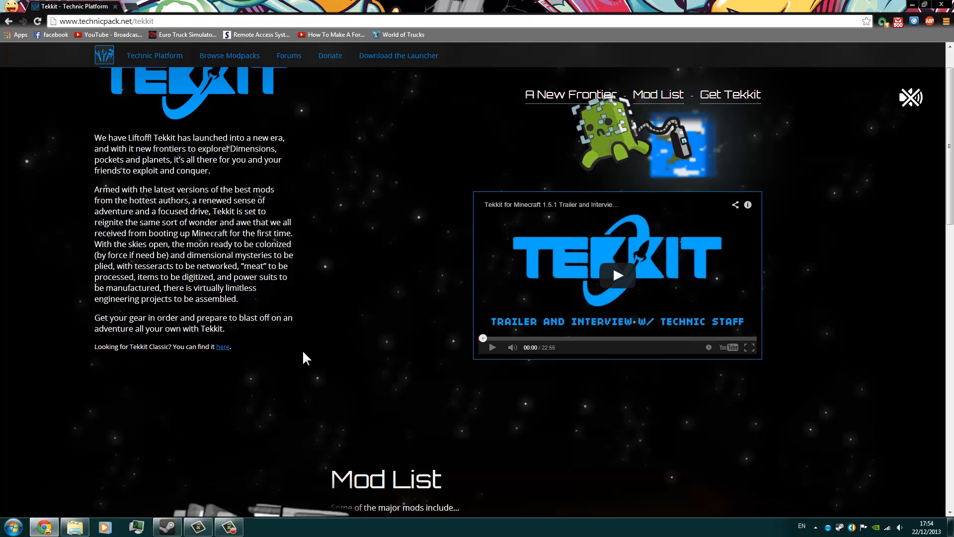
{"action": "scroll", "coordinate": [305, 358], "scroll_direction": "down", "scroll_amount": 3}
{"action": "scroll", "coordinate": [303, 318], "scroll_direction": "down", "scroll_amount": 8}
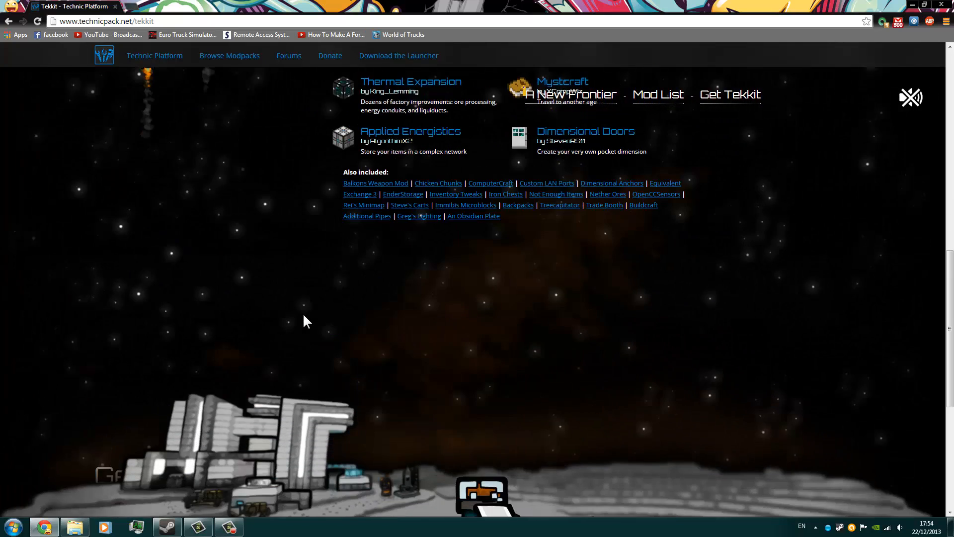
{"action": "scroll", "coordinate": [305, 319], "scroll_direction": "up", "scroll_amount": 10}
{"action": "scroll", "coordinate": [220, 177], "scroll_direction": "up", "scroll_amount": 2}
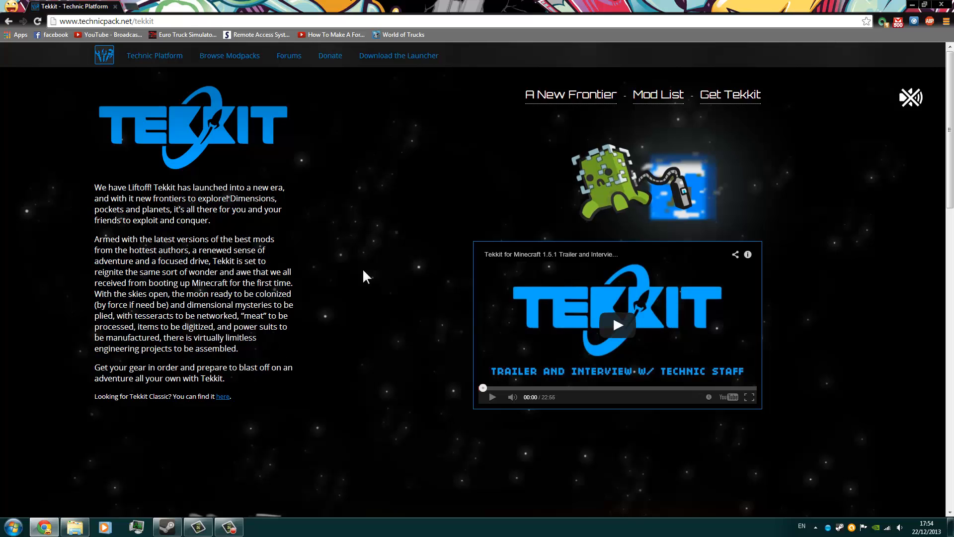
{"action": "scroll", "coordinate": [303, 210], "scroll_direction": "down", "scroll_amount": 14}
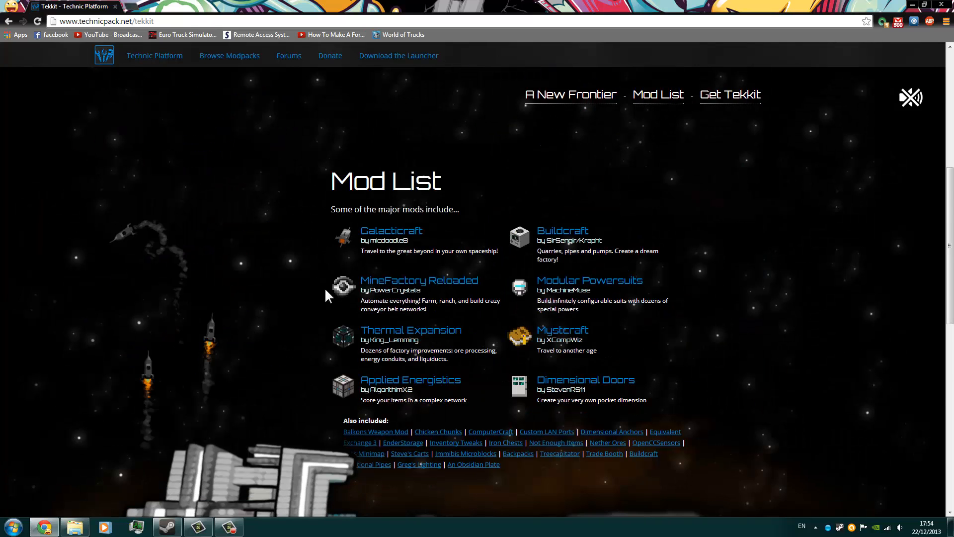
{"action": "scroll", "coordinate": [255, 334], "scroll_direction": "down", "scroll_amount": 1}
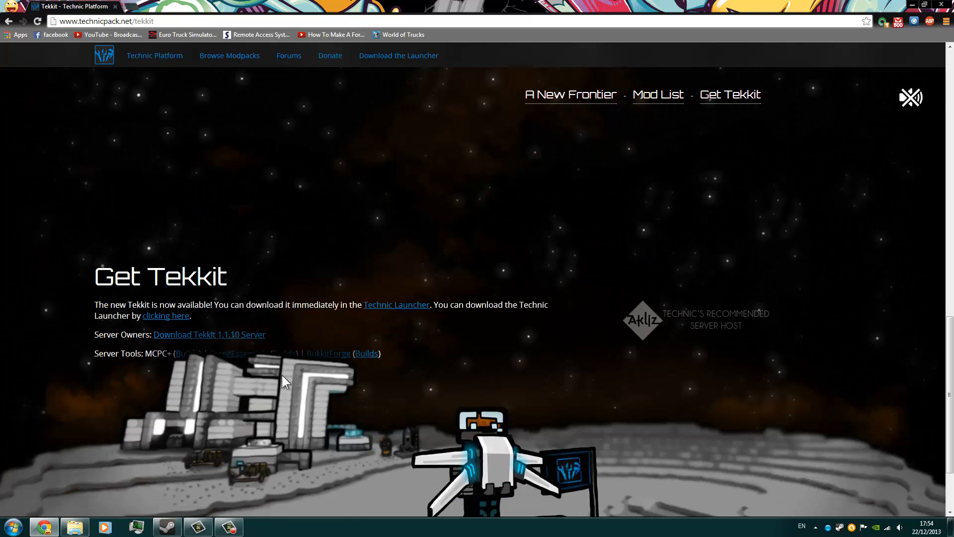
{"action": "scroll", "coordinate": [281, 375], "scroll_direction": "down", "scroll_amount": 1}
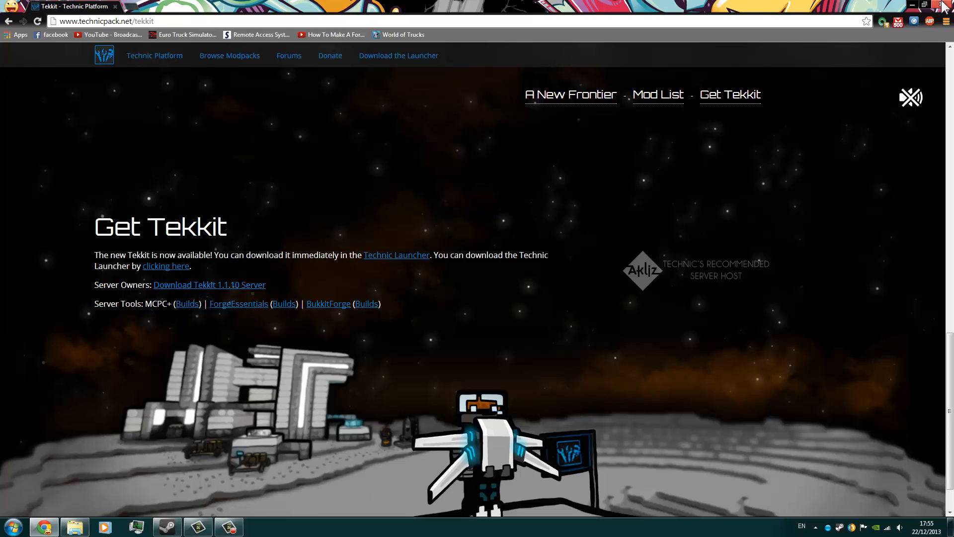
{"action": "left_click", "coordinate": [912, 4]}
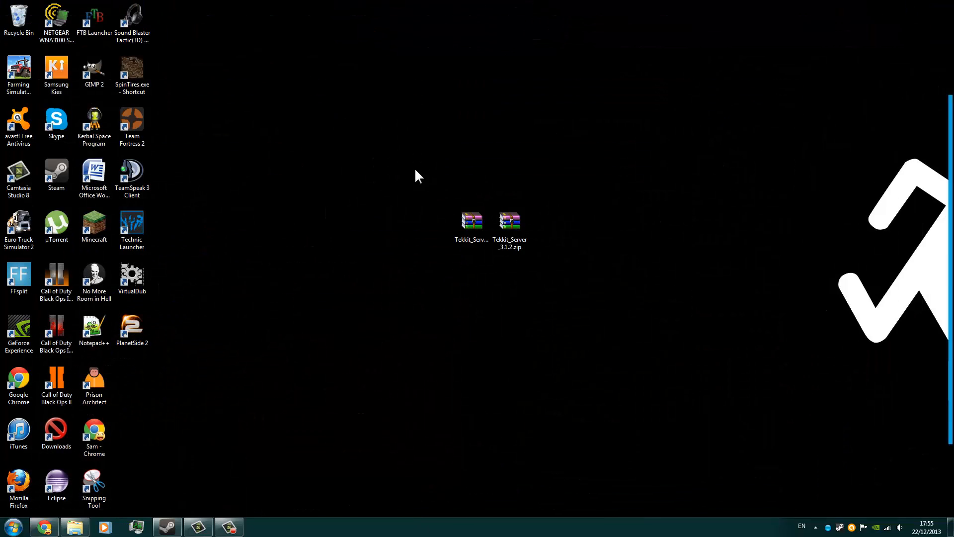
{"action": "left_click_drag", "start_coordinate": [368, 124], "coordinate": [583, 312]}
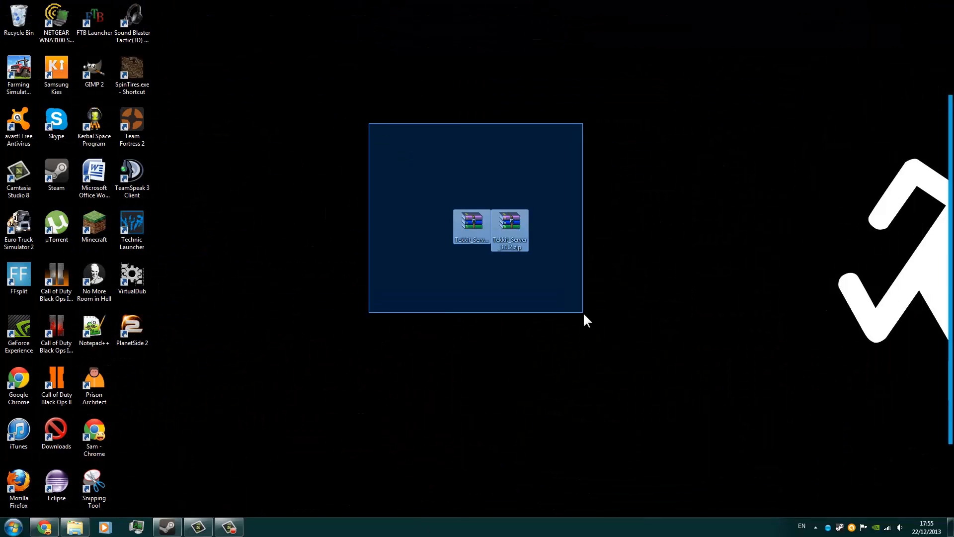
{"action": "left_click_drag", "start_coordinate": [345, 135], "coordinate": [607, 335]}
{"action": "left_click", "coordinate": [490, 329]}
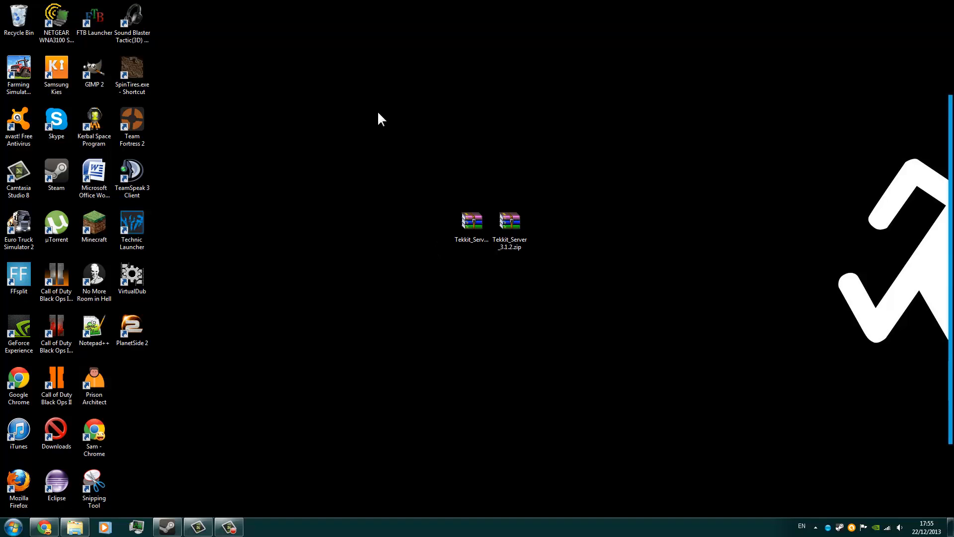
{"action": "left_click_drag", "start_coordinate": [345, 133], "coordinate": [614, 326]}
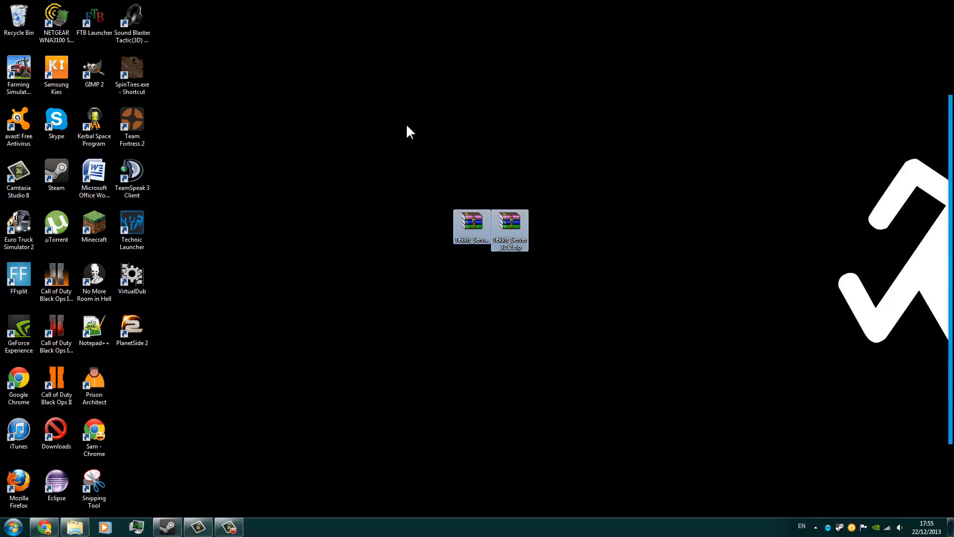
{"action": "left_click_drag", "start_coordinate": [345, 87], "coordinate": [671, 371]}
{"action": "left_click", "coordinate": [473, 324]}
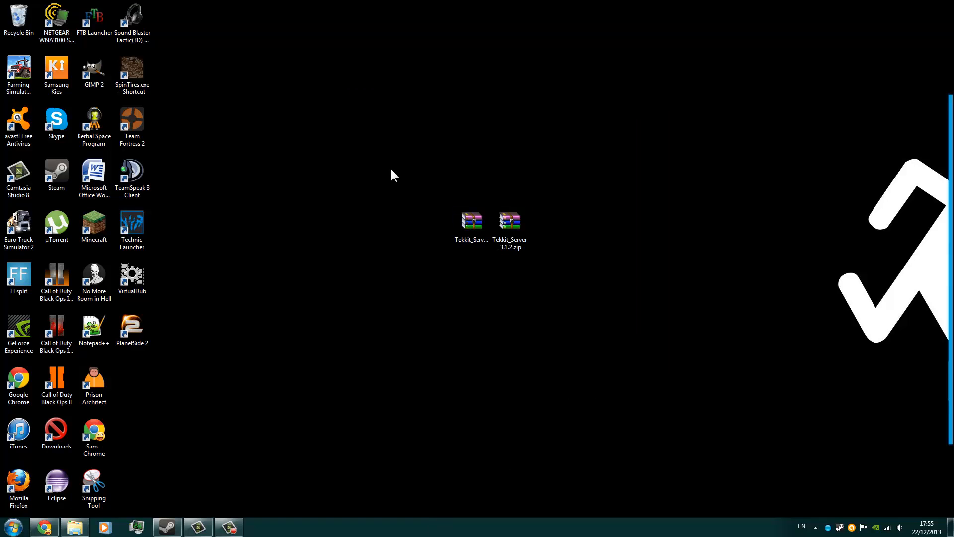
{"action": "left_click_drag", "start_coordinate": [390, 166], "coordinate": [548, 330]}
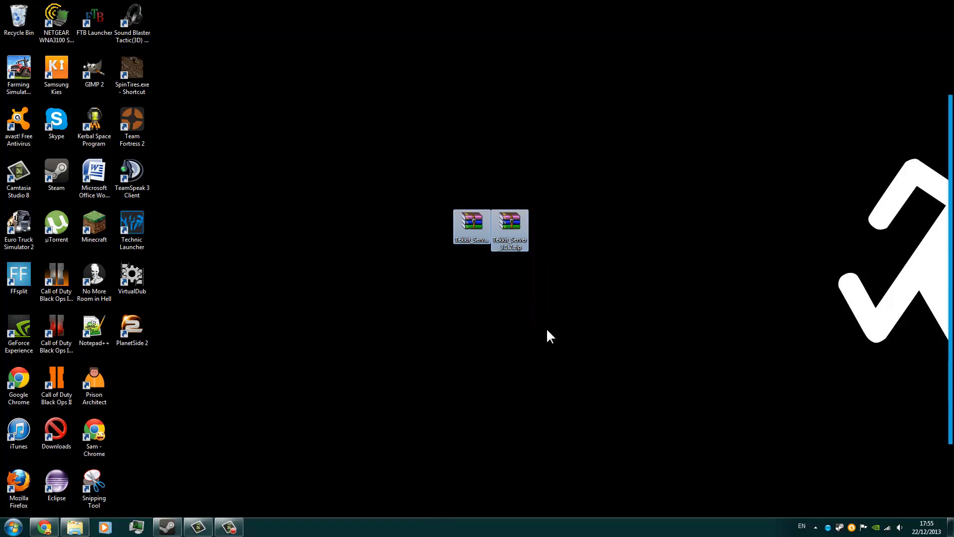
{"action": "left_click", "coordinate": [409, 209]}
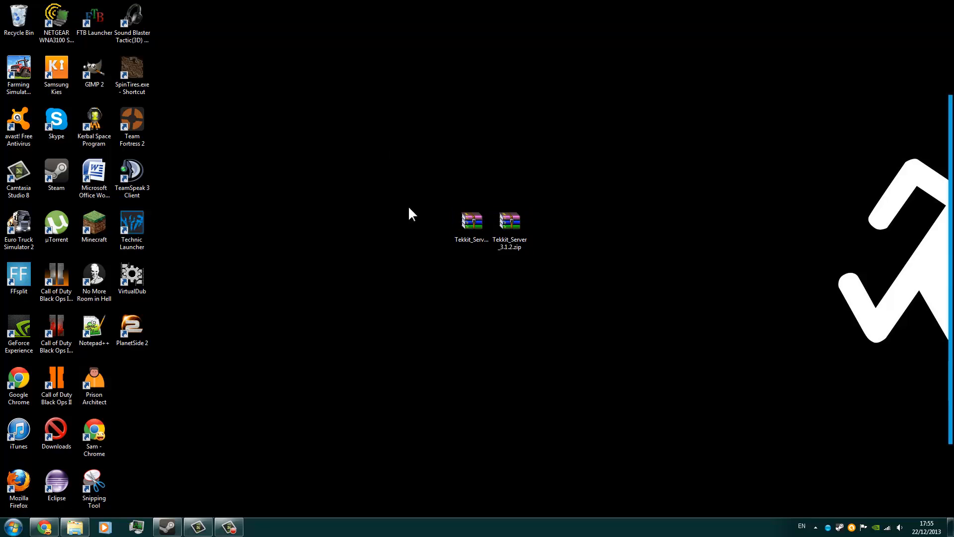
Open the Test folder in the Documents library and move both Tekkit server zip archives from the desktop into it.
{"action": "left_click", "coordinate": [74, 527]}
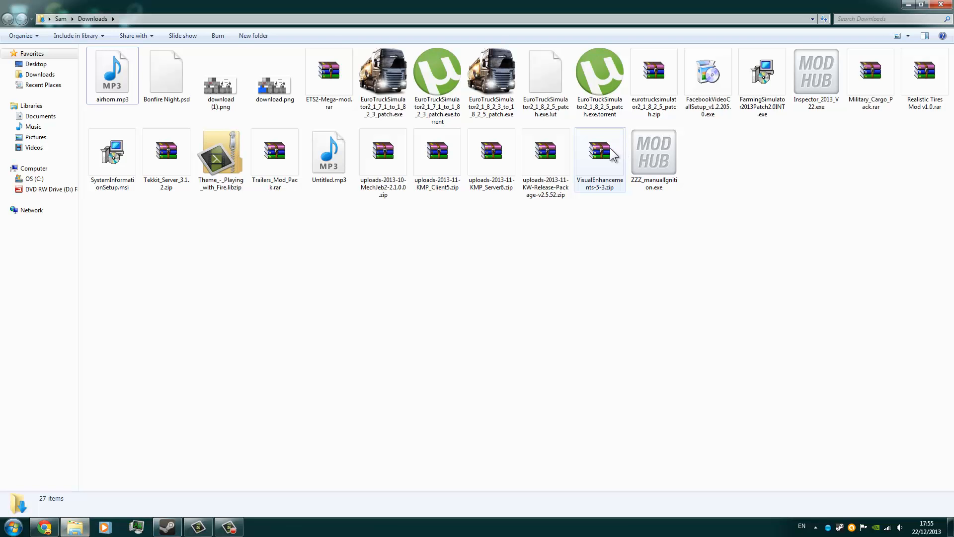
{"action": "left_click", "coordinate": [34, 168]}
{"action": "left_click", "coordinate": [55, 120]}
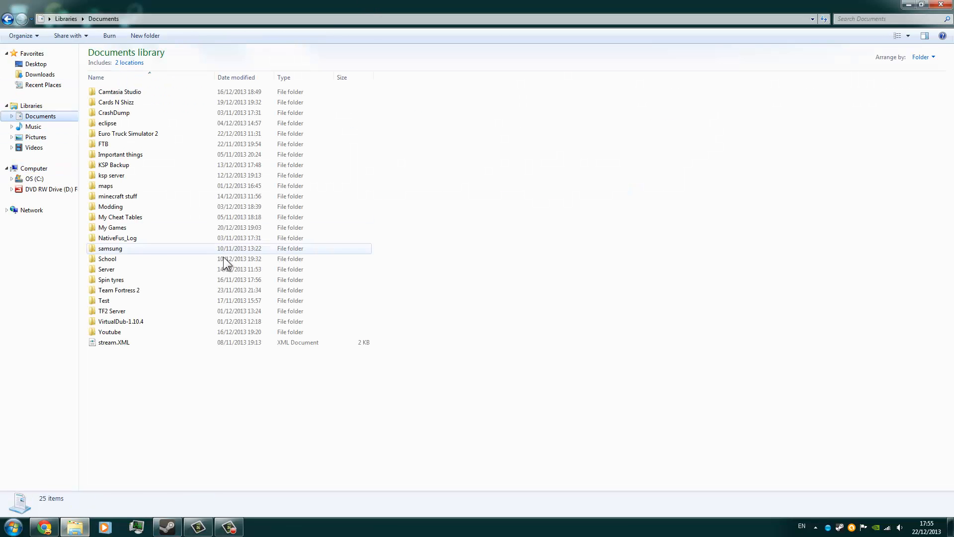
{"action": "double_click", "coordinate": [104, 300]}
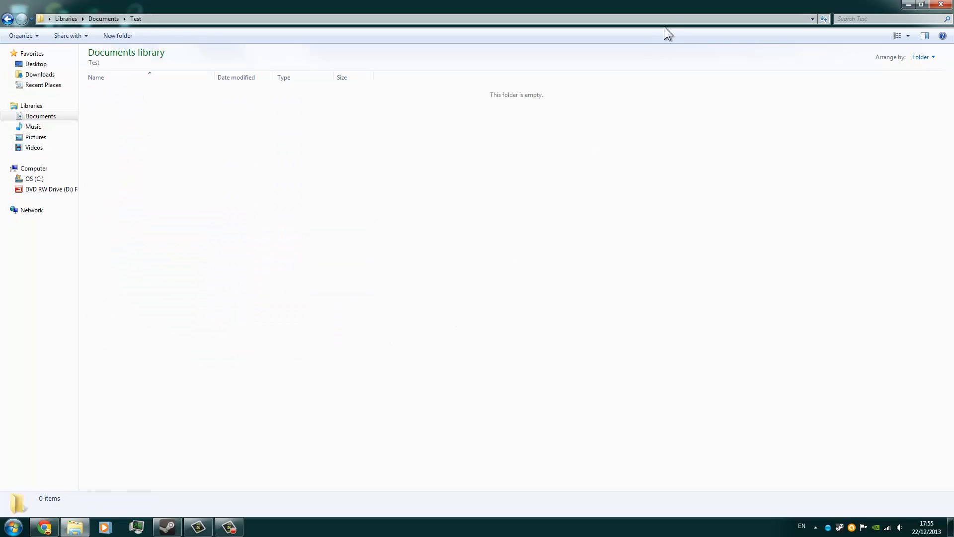
{"action": "left_click", "coordinate": [909, 5]}
{"action": "left_click_drag", "start_coordinate": [471, 225], "coordinate": [432, 239]}
{"action": "left_click", "coordinate": [898, 5]}
{"action": "left_click_drag", "start_coordinate": [510, 223], "coordinate": [352, 273]}
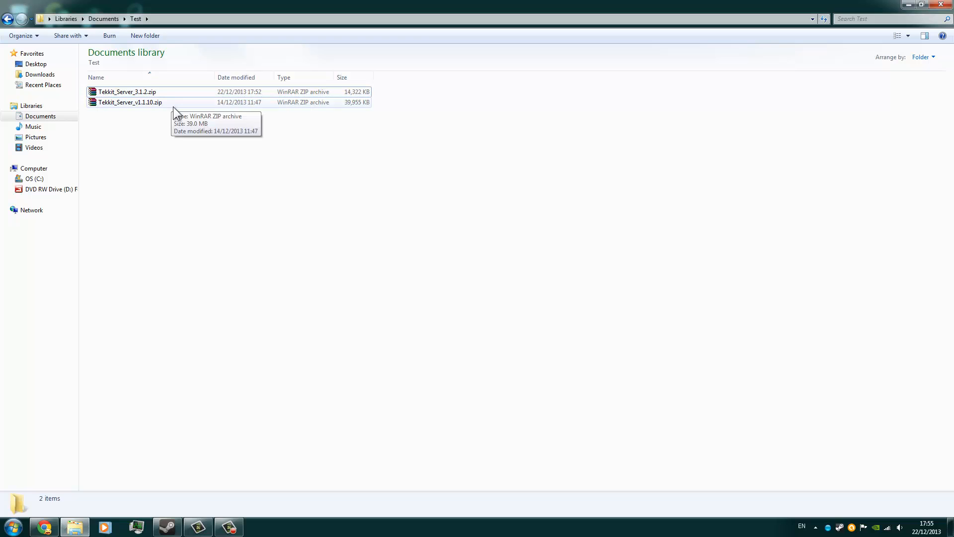
Create a folder named "tekkit classic" in Test and move Tekkit_Server_3.1.2.zip into it.
{"action": "left_click", "coordinate": [145, 35]}
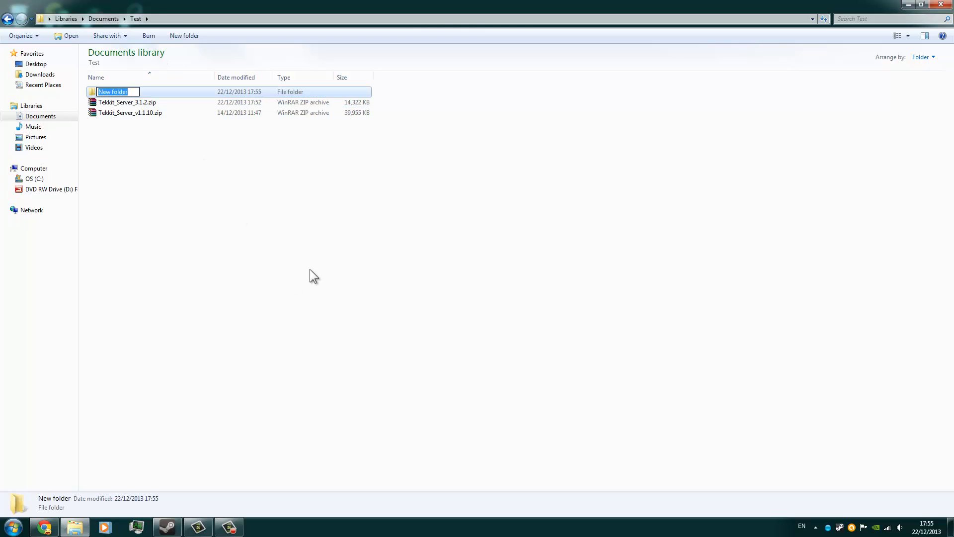
{"action": "type", "text": "tekkit classic"}
{"action": "left_click", "coordinate": [309, 269]}
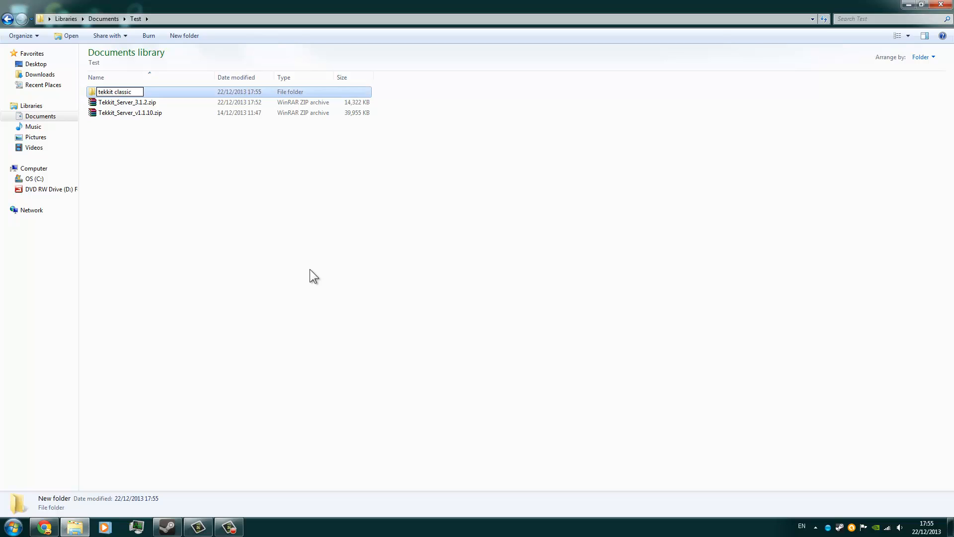
{"action": "left_click", "coordinate": [144, 104]}
{"action": "left_click_drag", "start_coordinate": [144, 104], "coordinate": [157, 91]}
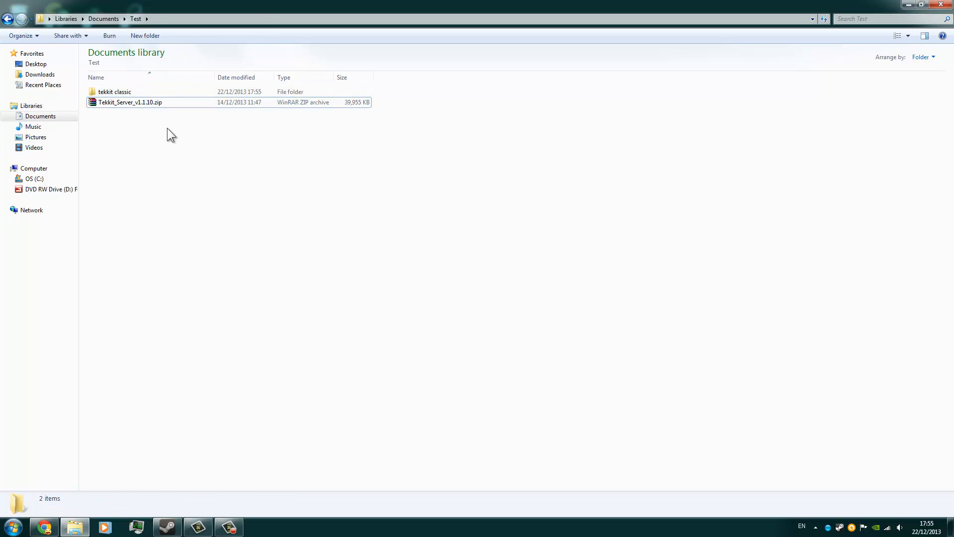
Create a folder named "tekkit main" in Test and move Tekkit_Server_v1.1.10.zip into it.
{"action": "left_click", "coordinate": [149, 35]}
{"action": "type", "text": "te"}
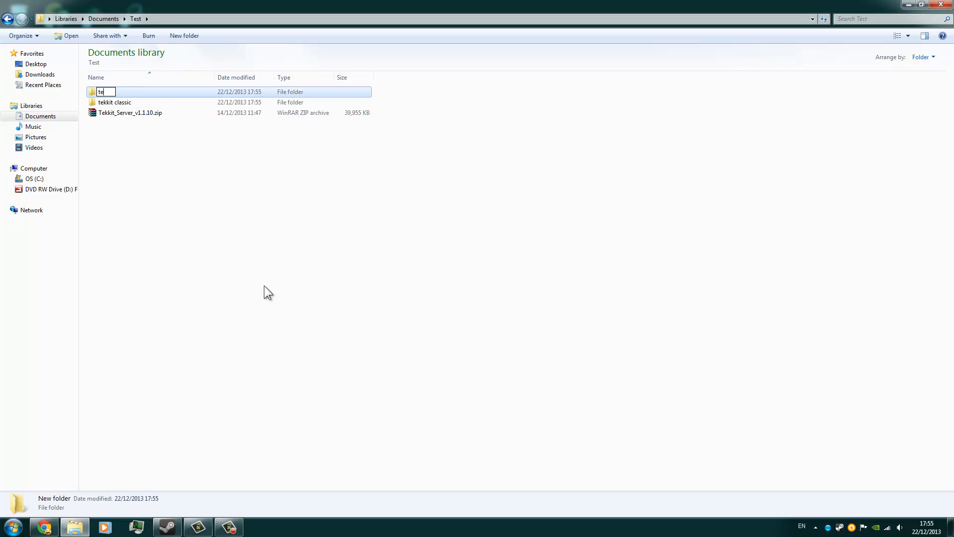
{"action": "type", "text": "kkit m,ain"}
{"action": "key", "text": "BackSpace"}
{"action": "key", "text": "BackSpace"}
{"action": "key", "text": "BackSpace"}
{"action": "type", "text": "ain"}
{"action": "key", "text": "Return"}
{"action": "left_click", "coordinate": [182, 112], "text": "ctrl"}
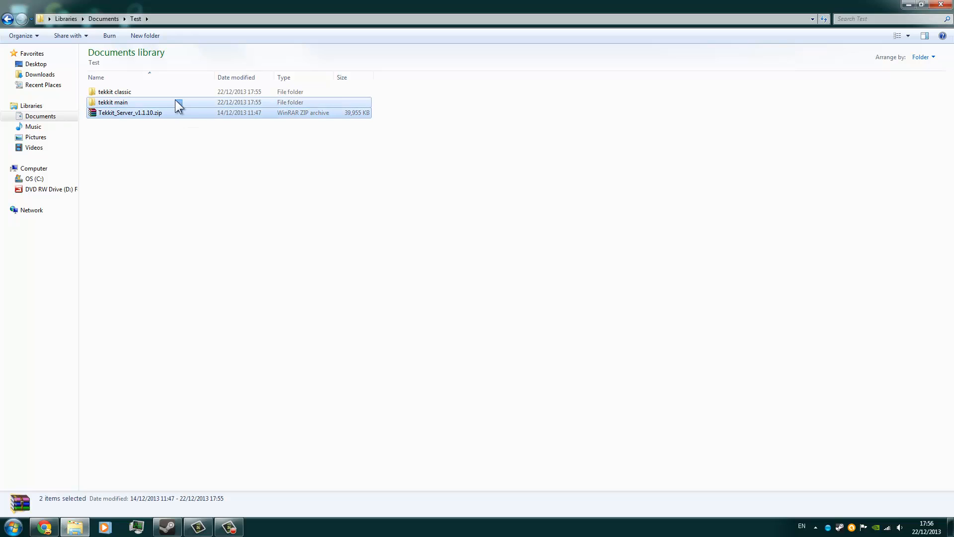
{"action": "left_click_drag", "start_coordinate": [178, 120], "coordinate": [193, 101]}
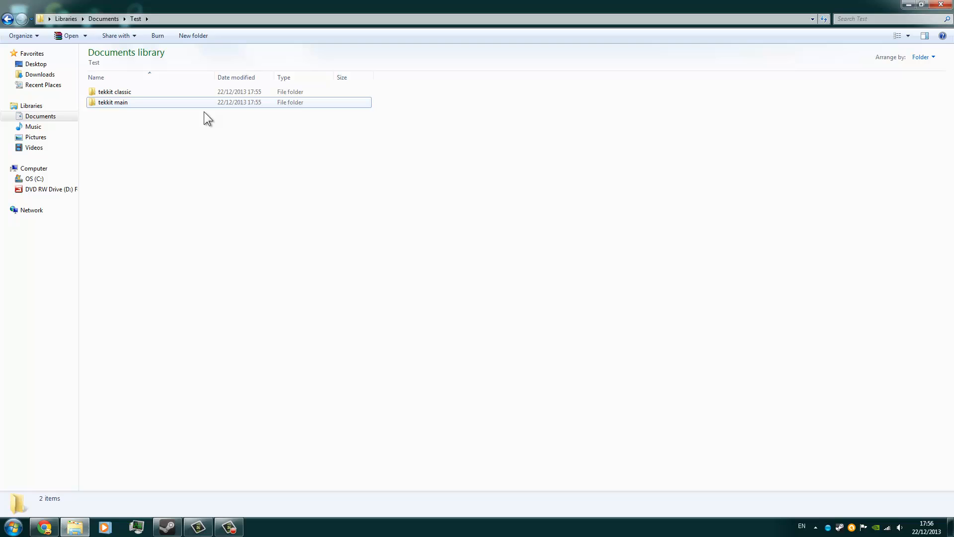
Extract Tekkit_Server_3.1.2.zip directly inside the tekkit classic folder and clear the selection.
{"action": "double_click", "coordinate": [110, 94]}
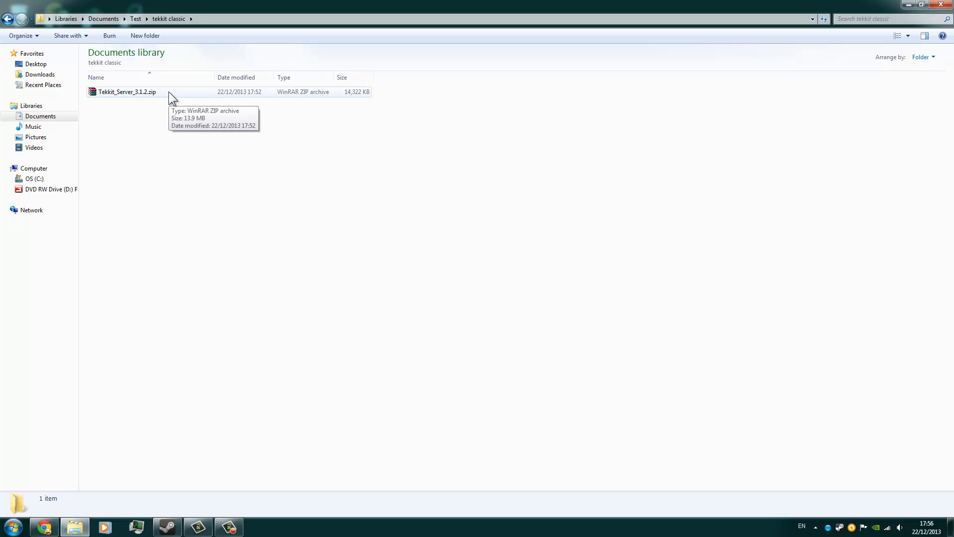
{"action": "right_click", "coordinate": [169, 92]}
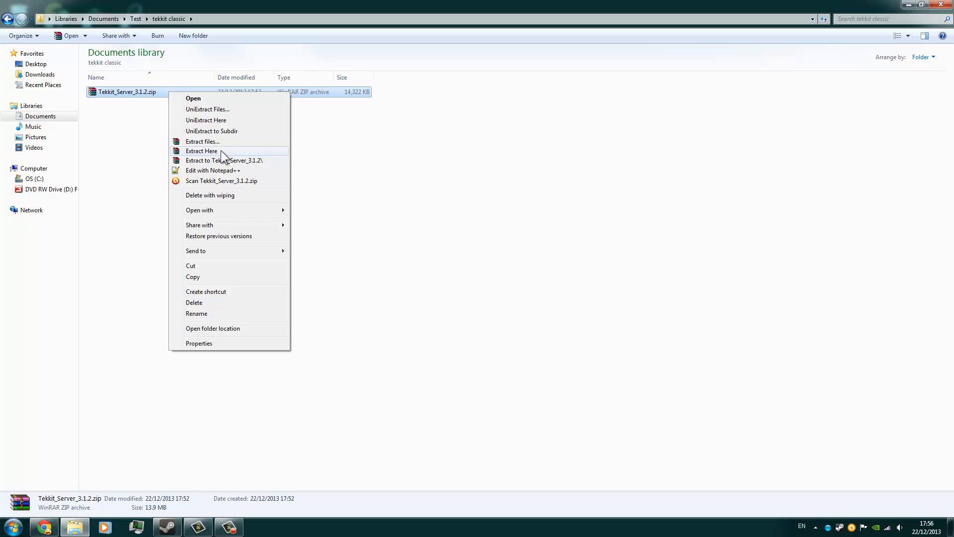
{"action": "left_click", "coordinate": [221, 150]}
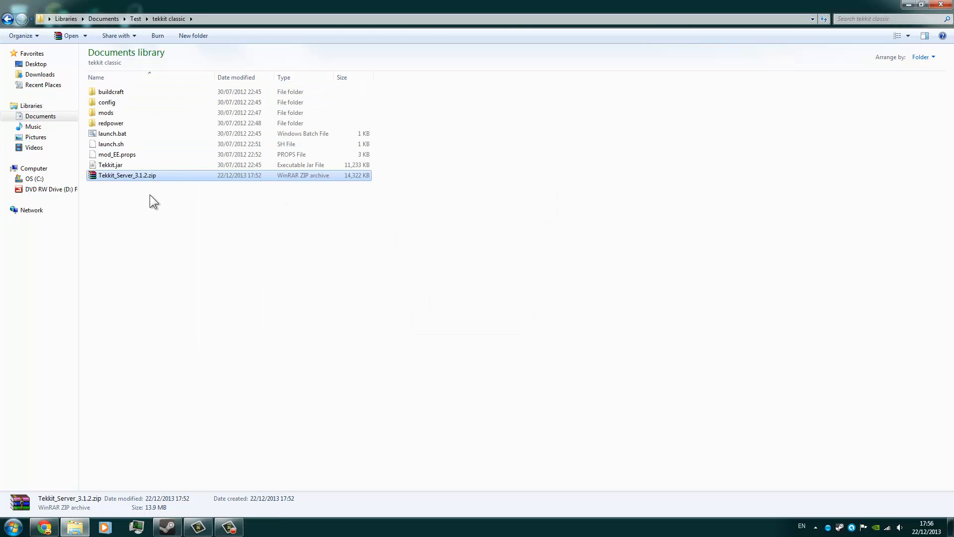
{"action": "left_click", "coordinate": [148, 177]}
{"action": "left_click", "coordinate": [177, 178]}
{"action": "left_click", "coordinate": [279, 256]}
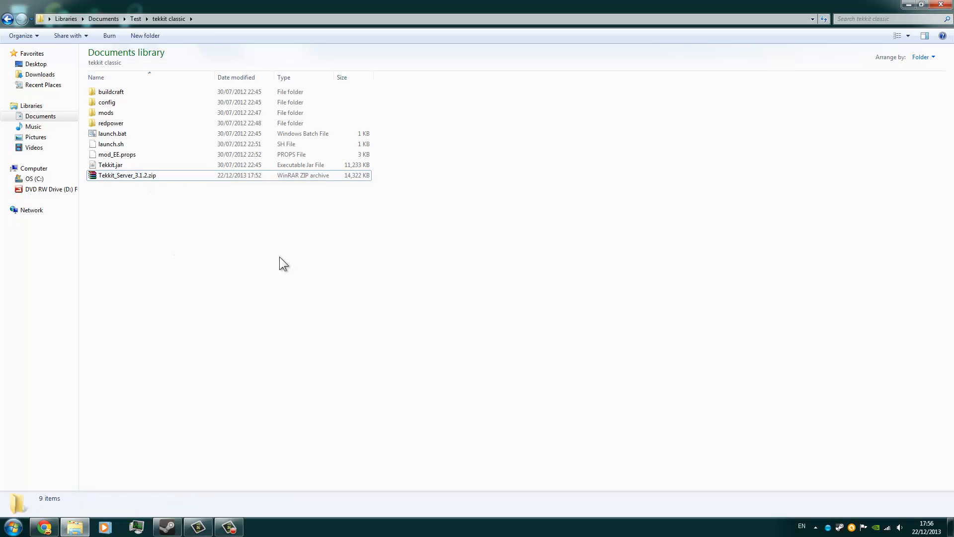
Delete the Tekkit_Server_3.1.2.zip archive from the tekkit classic folder.
{"action": "left_click", "coordinate": [260, 179]}
{"action": "key", "text": "Delete"}
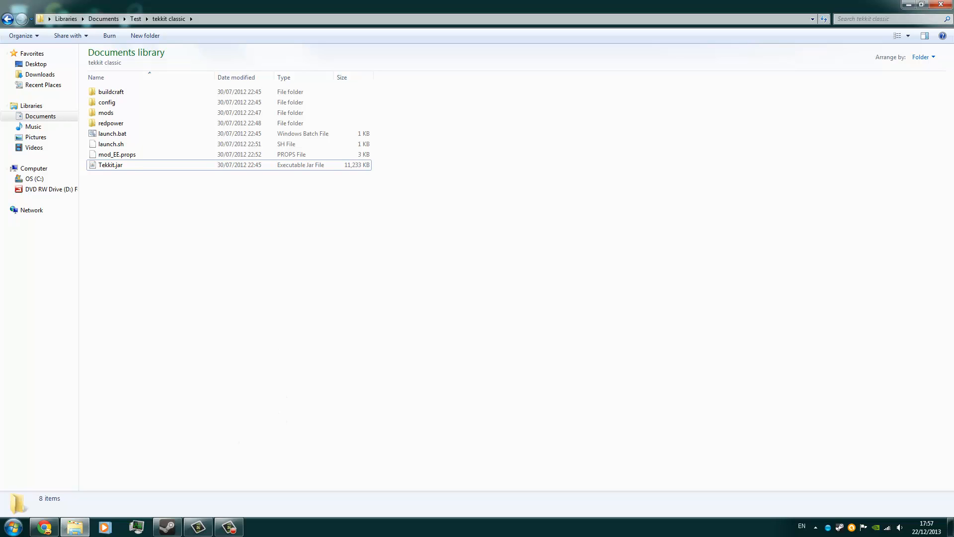
Run ipconfig in a new Command Prompt to look up the IPv4 address and default gateway, and minimize the window.
{"action": "key", "text": "super"}
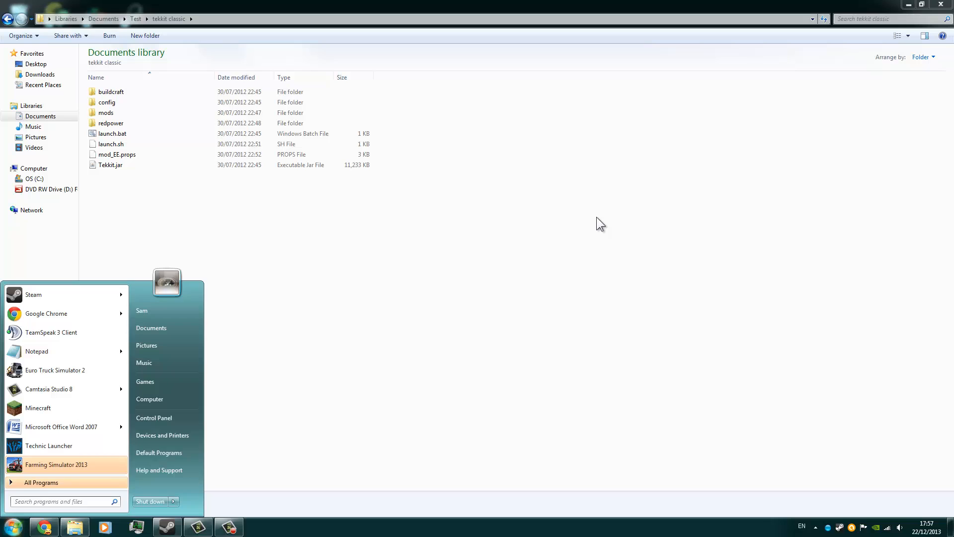
{"action": "type", "text": "cmd"}
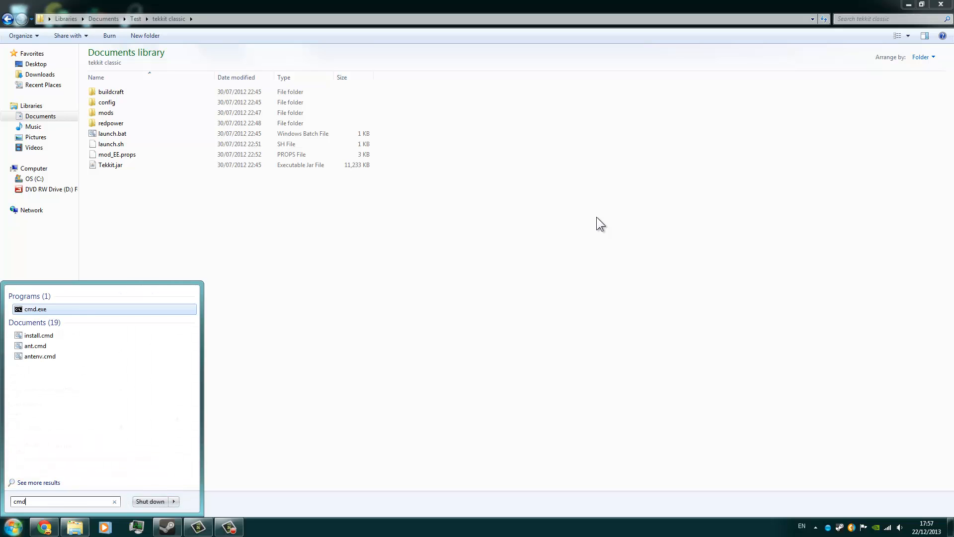
{"action": "key", "text": "Return"}
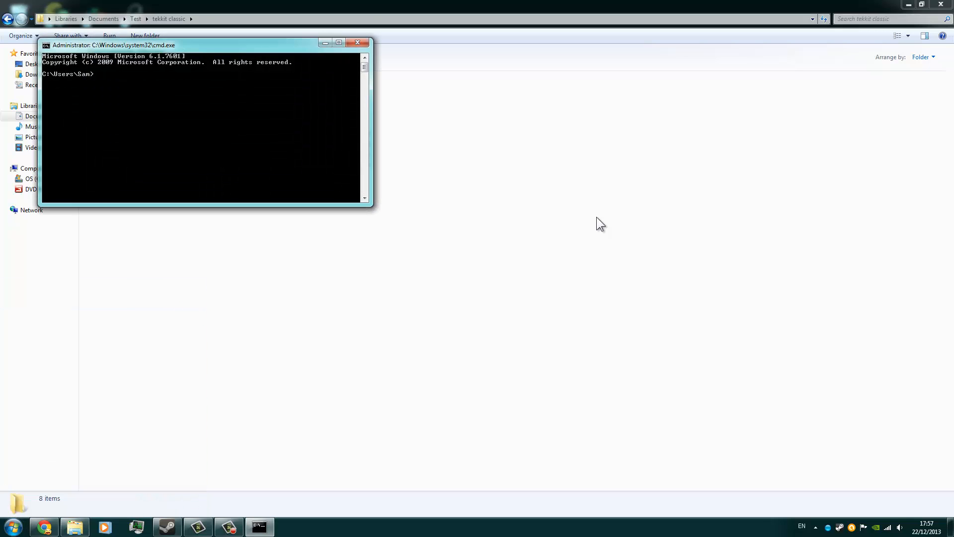
{"action": "type", "text": "ipconfig"}
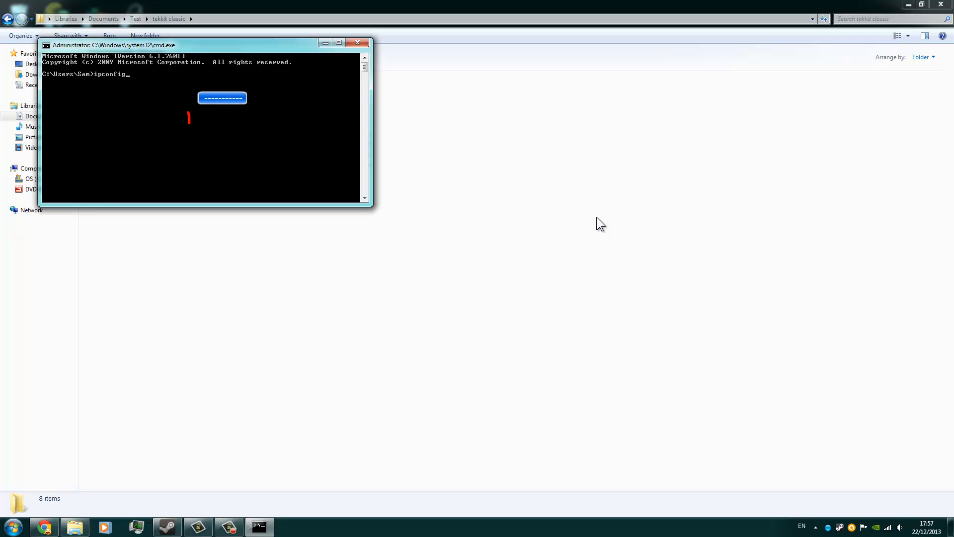
{"action": "key", "text": "Return"}
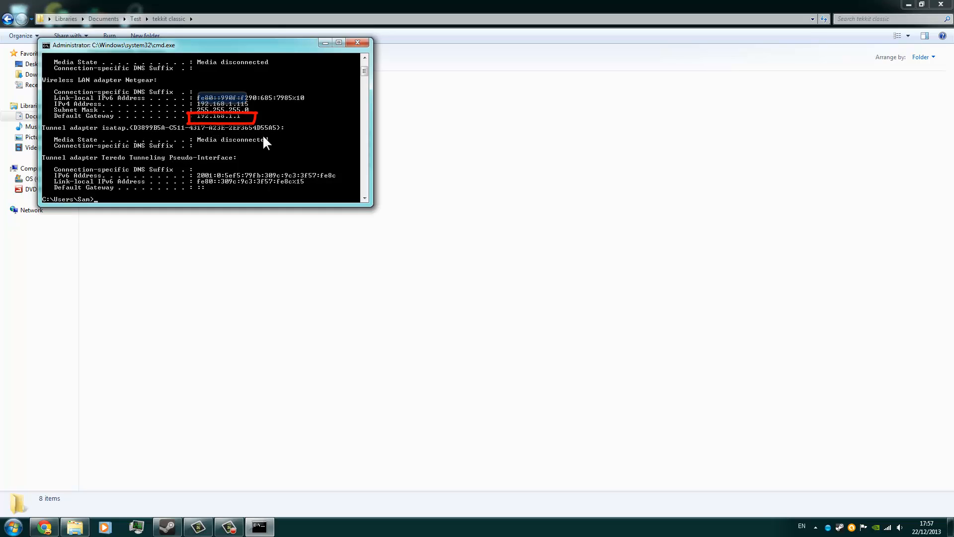
{"action": "left_click", "coordinate": [323, 42]}
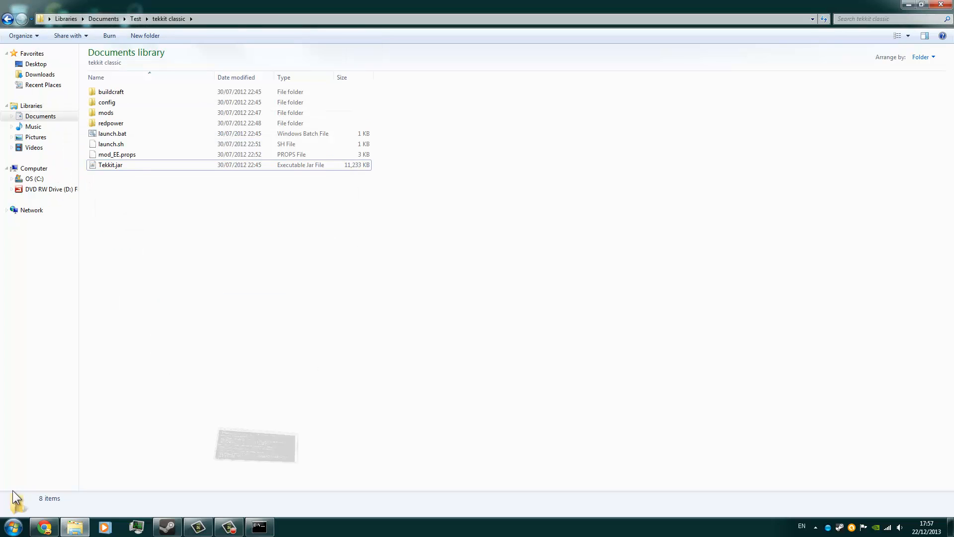
Switch to Chrome and open the router page at 192.168.1.1 in a new tab.
{"action": "left_click", "coordinate": [45, 527]}
{"action": "left_click", "coordinate": [128, 6]}
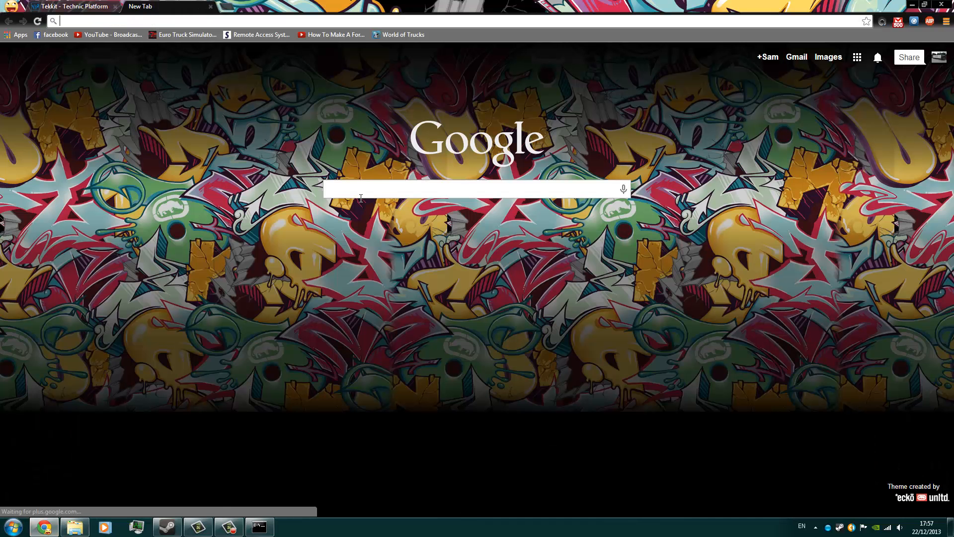
{"action": "type", "text": "192.16"}
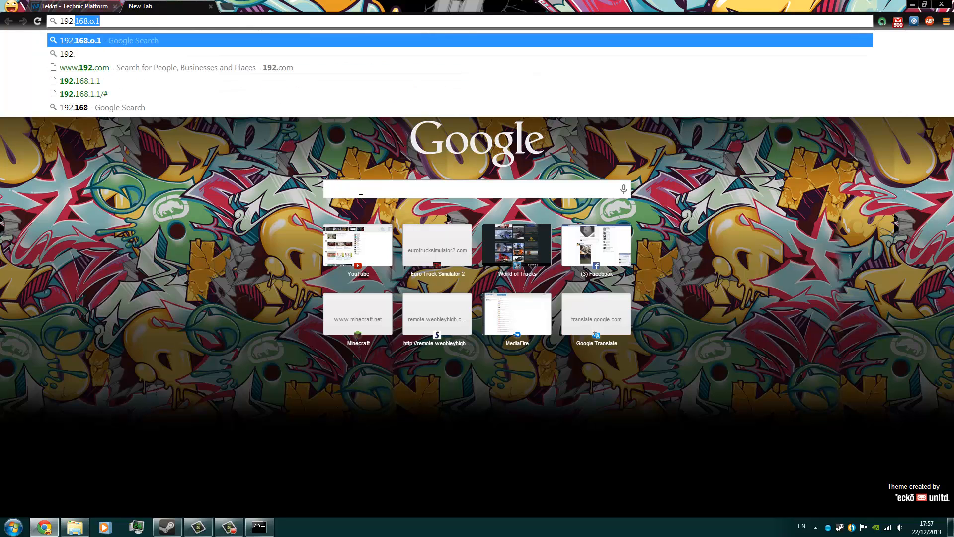
{"action": "type", "text": "8.1.1"}
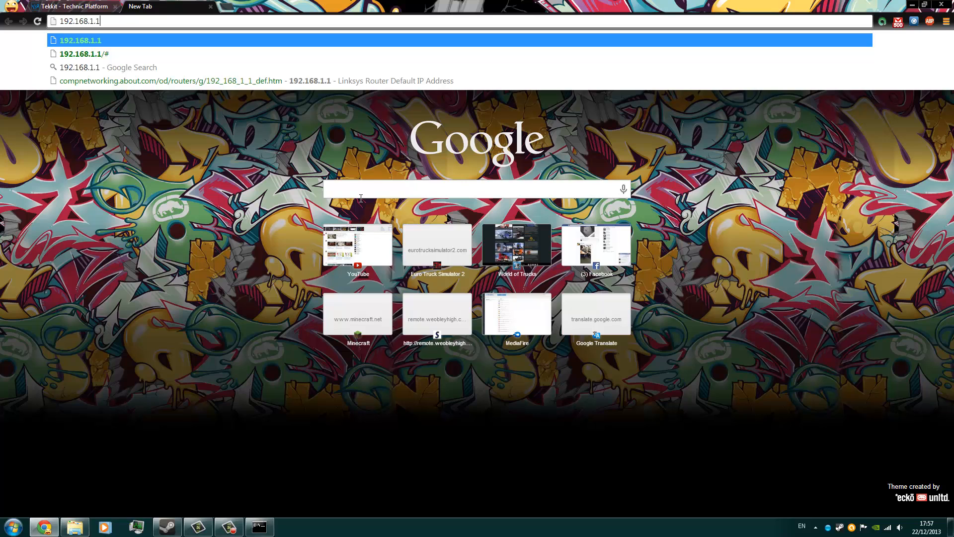
{"action": "key", "text": "Return"}
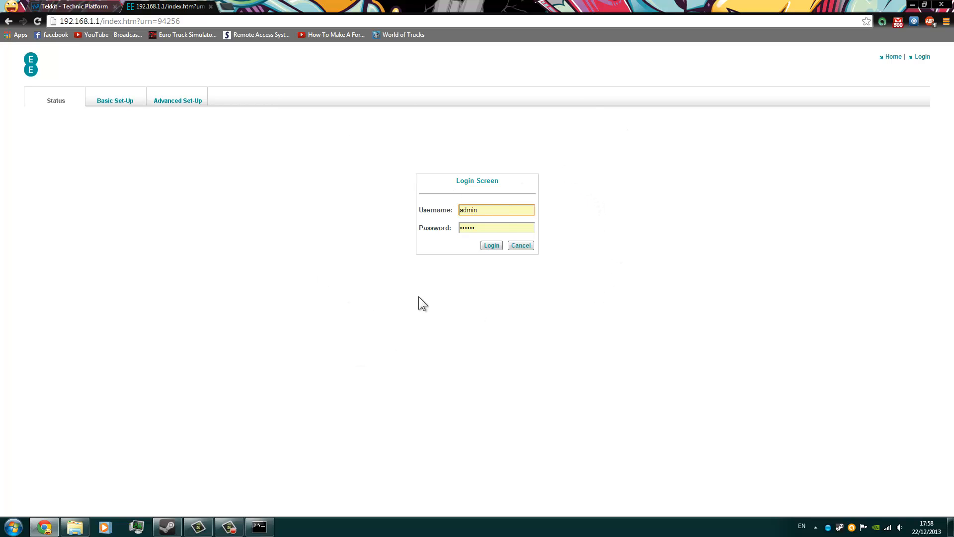
Log in to the router as admin using the prefilled password.
{"action": "left_click_drag", "start_coordinate": [485, 230], "coordinate": [453, 236]}
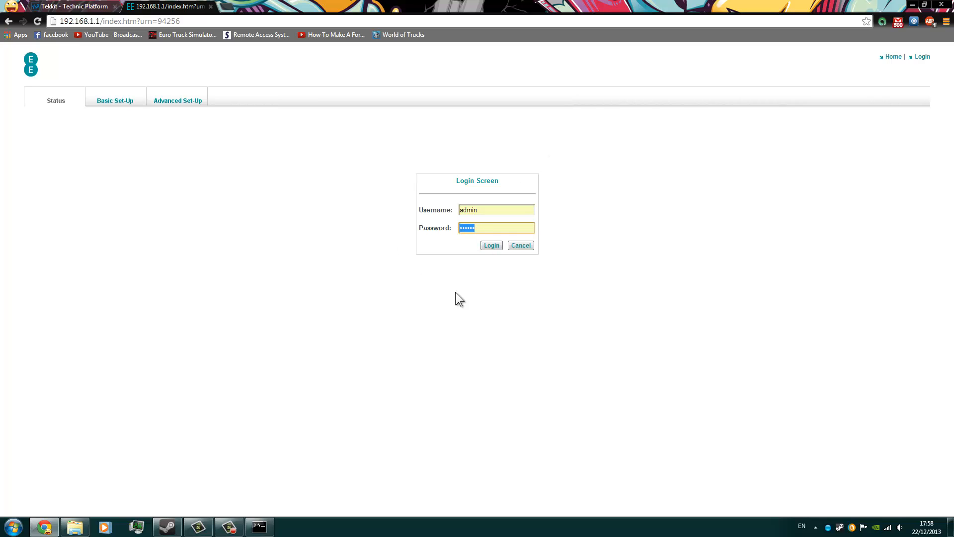
{"action": "left_click", "coordinate": [515, 272]}
{"action": "left_click", "coordinate": [491, 245]}
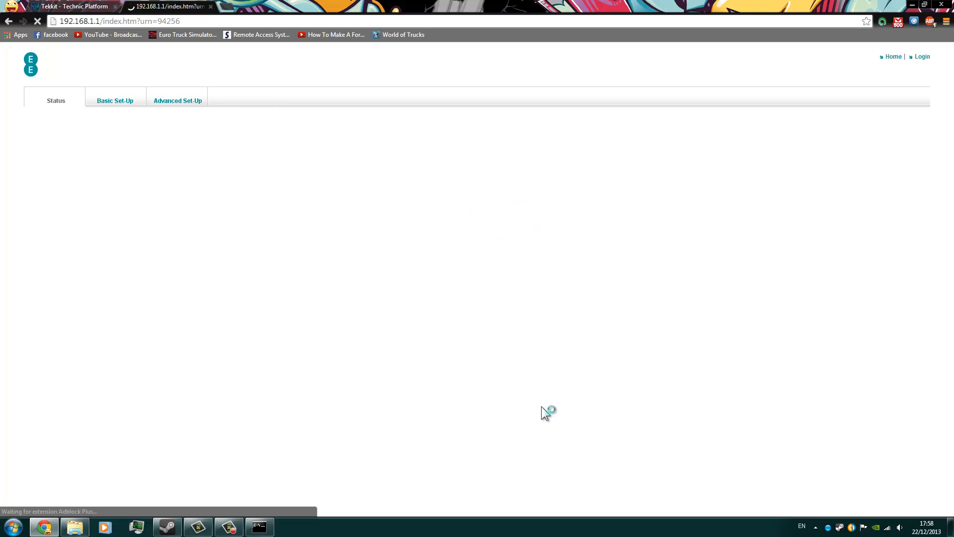
Accept the advanced settings notice and open the router's NAT port forwarding page.
{"action": "left_click", "coordinate": [171, 102]}
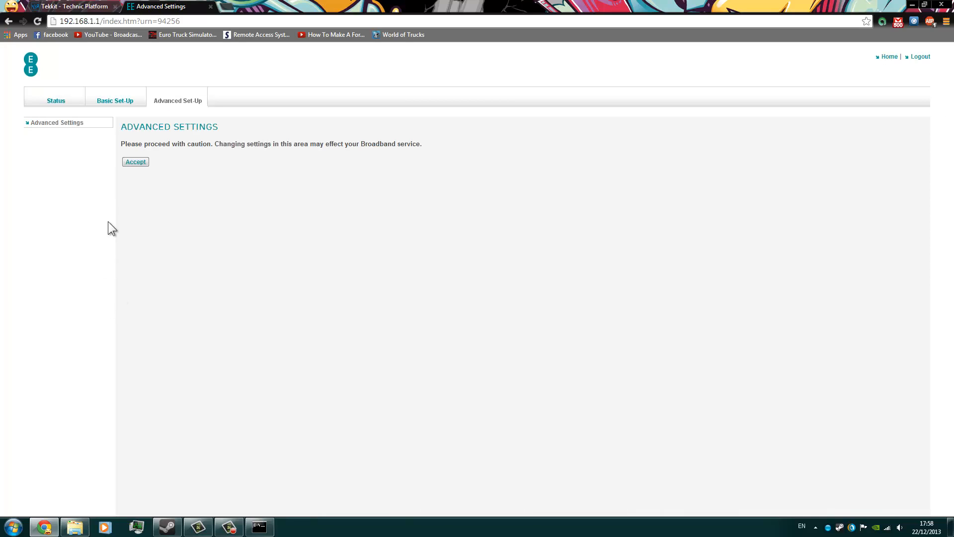
{"action": "left_click", "coordinate": [134, 163]}
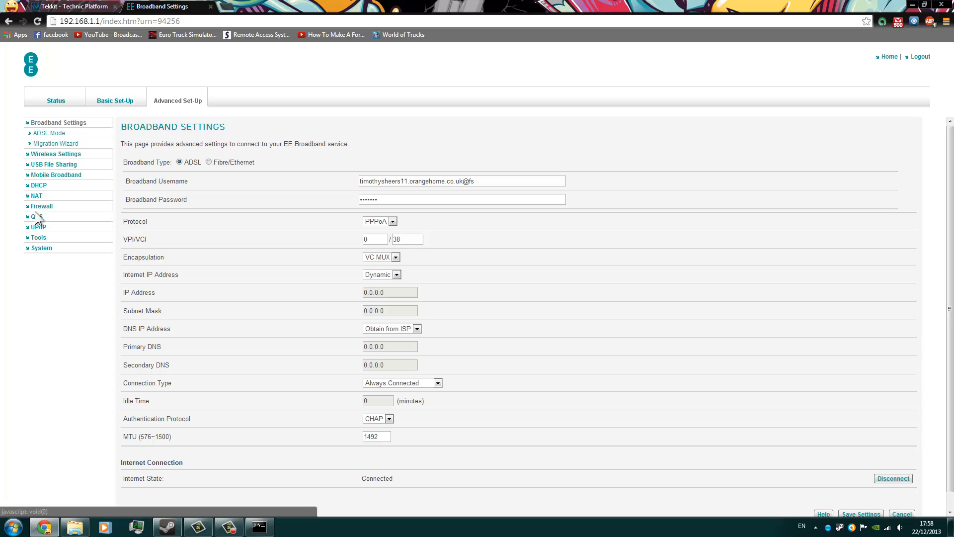
{"action": "left_click", "coordinate": [36, 196]}
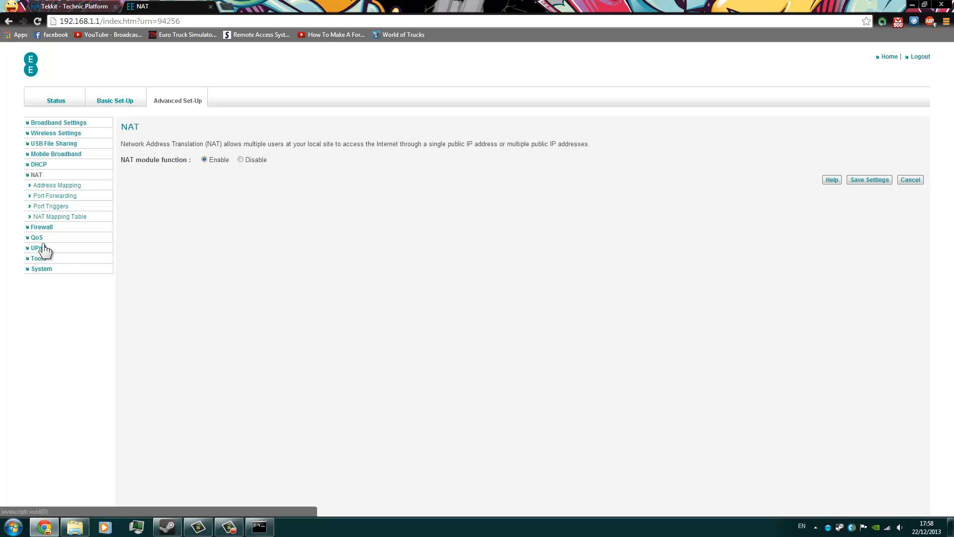
{"action": "left_click", "coordinate": [57, 206]}
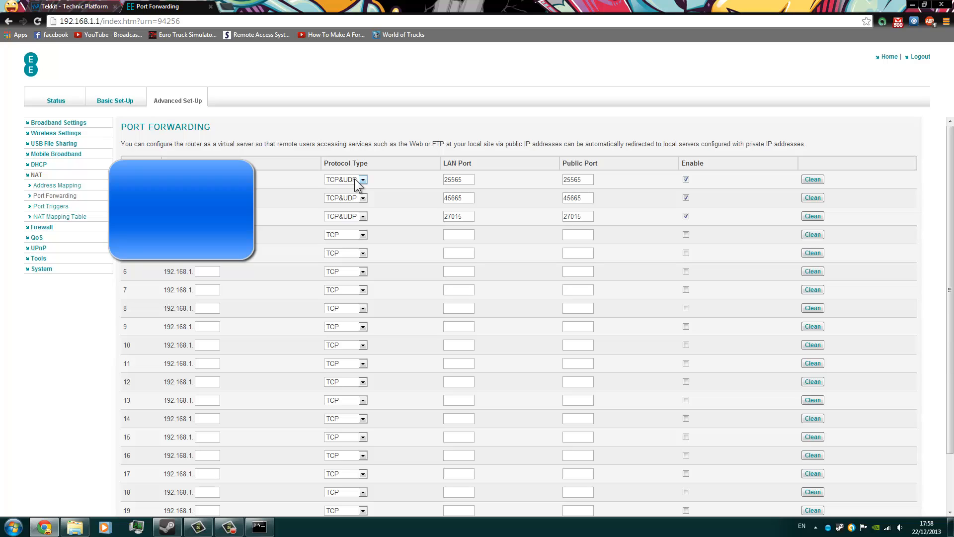
Examine the LAN and public port values of the 25565 forwarding entry, then close the router page and minimize Chrome.
{"action": "double_click", "coordinate": [466, 179]}
{"action": "double_click", "coordinate": [586, 180]}
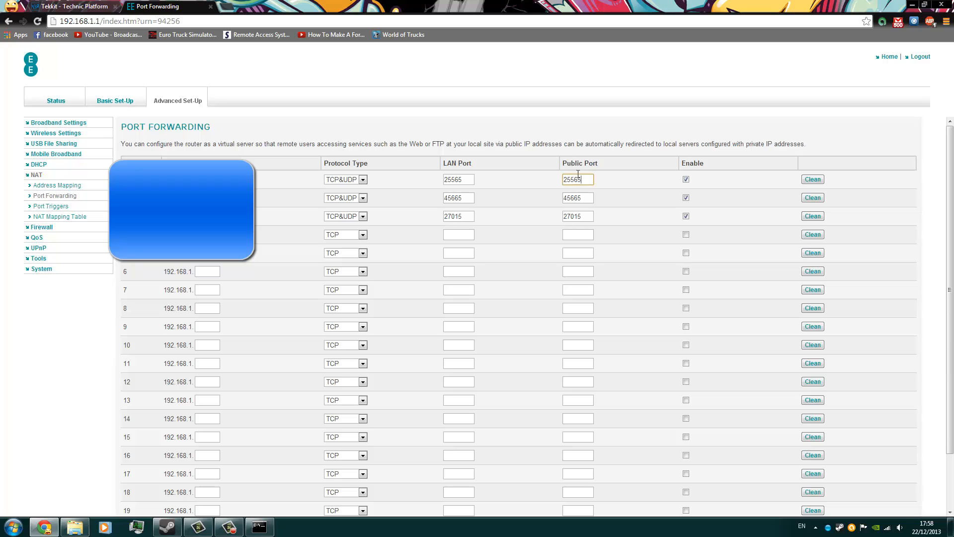
{"action": "left_click", "coordinate": [620, 180]}
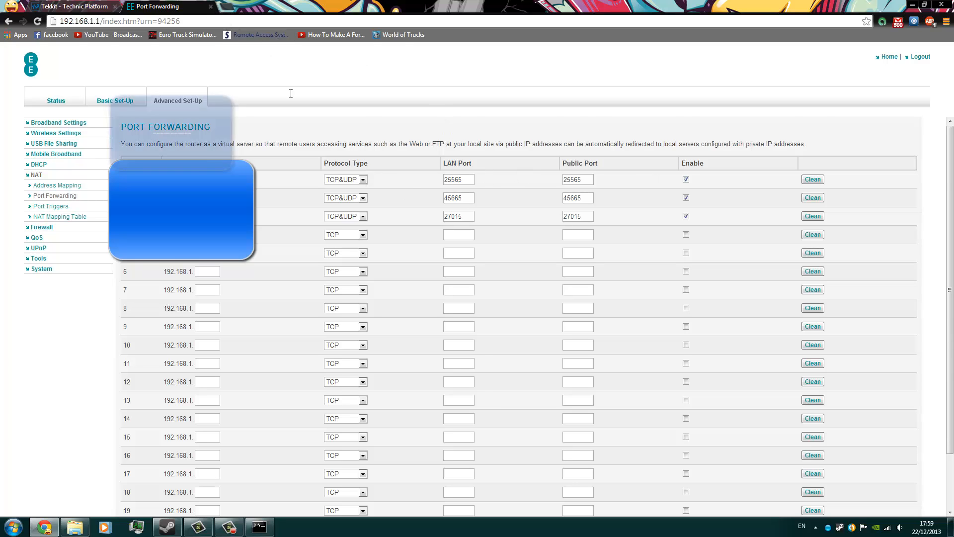
{"action": "scroll", "coordinate": [643, 366], "scroll_direction": "down", "scroll_amount": 3}
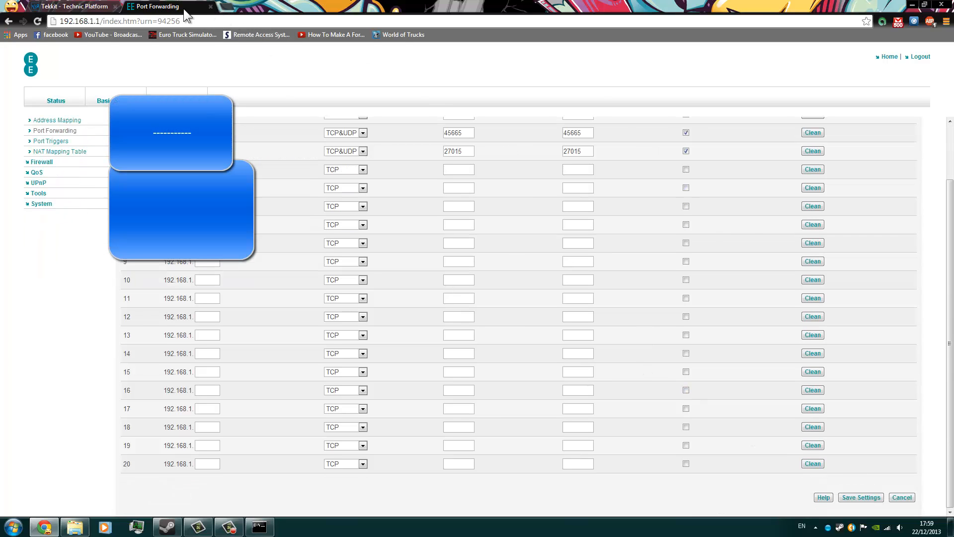
{"action": "left_click", "coordinate": [210, 6]}
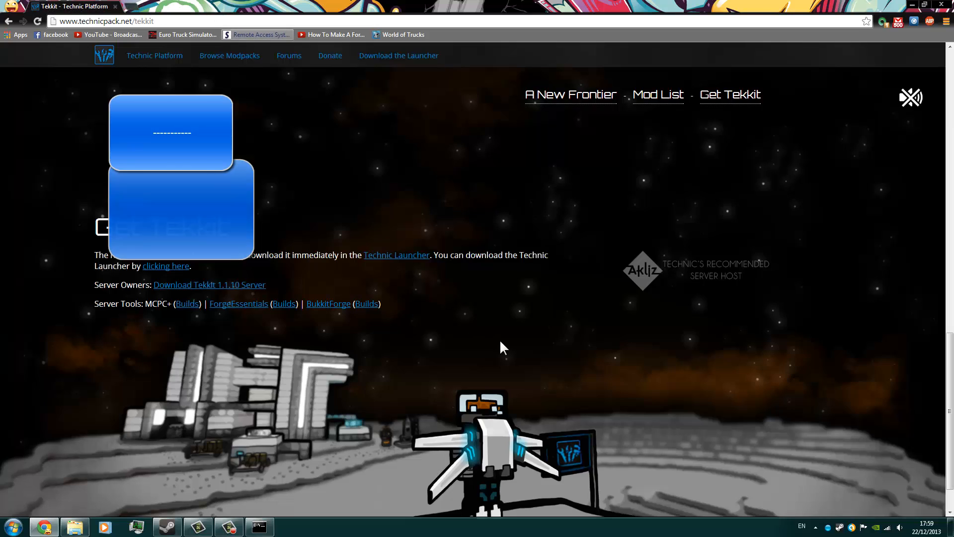
{"action": "left_click", "coordinate": [913, 4]}
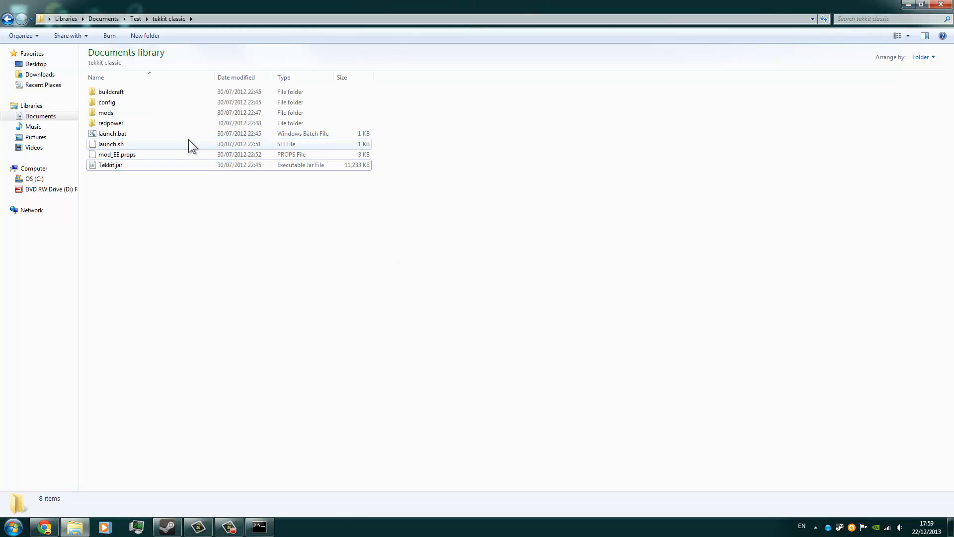
Run launch.bat from the tekkit classic folder to generate the server files, moving the console clear of the file list.
{"action": "double_click", "coordinate": [189, 134]}
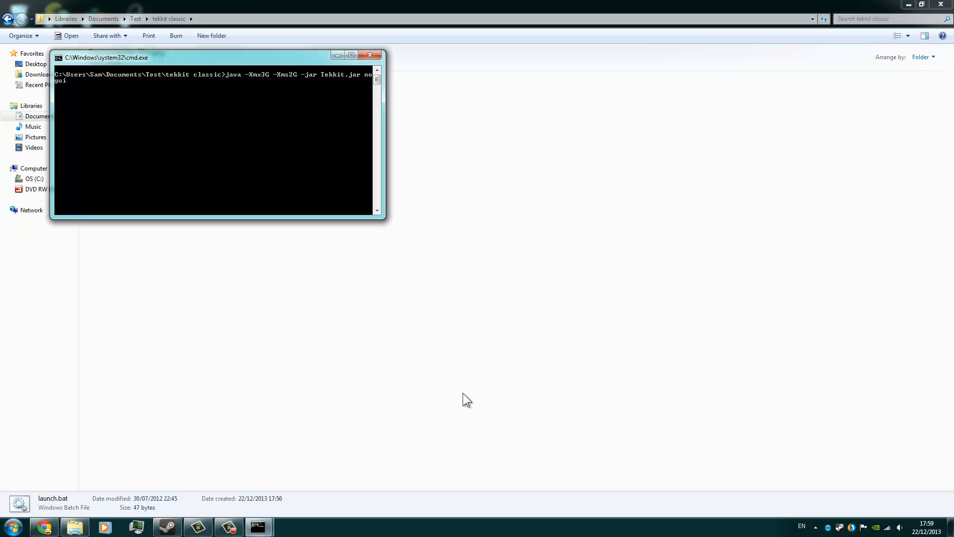
{"action": "left_click_drag", "start_coordinate": [235, 60], "coordinate": [657, 201]}
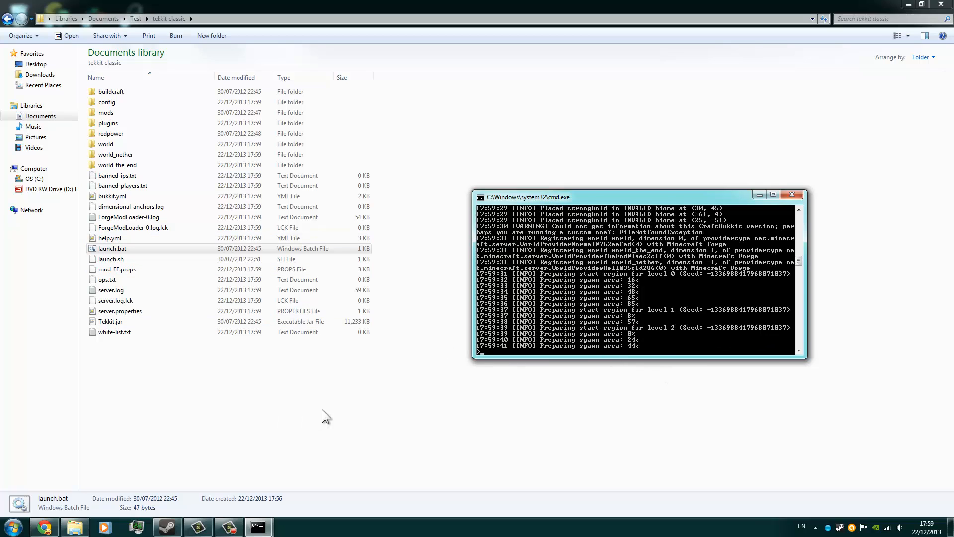
{"action": "left_click_drag", "start_coordinate": [219, 410], "coordinate": [223, 2]}
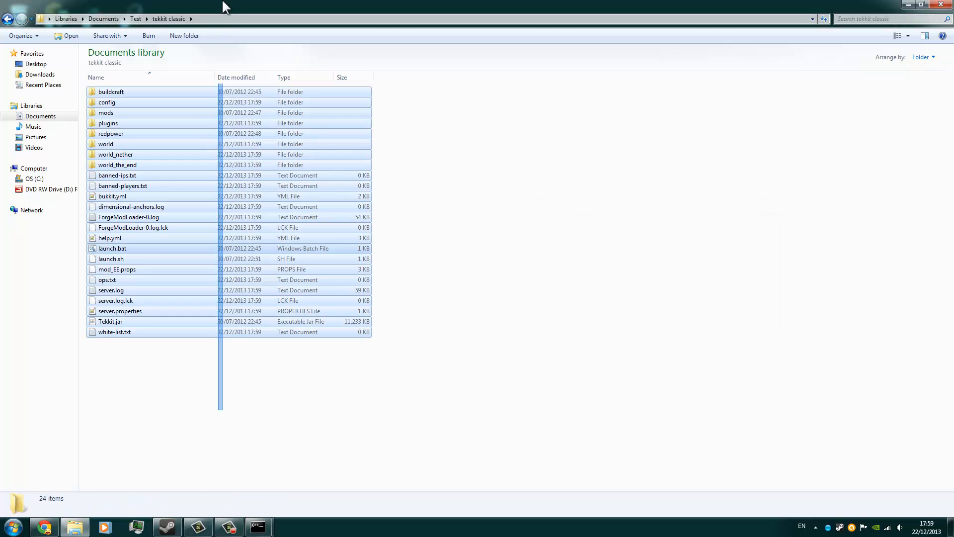
{"action": "left_click", "coordinate": [426, 256]}
Close the Command Prompt window that holds the ipconfig output.
{"action": "mouse_move", "coordinate": [257, 527]}
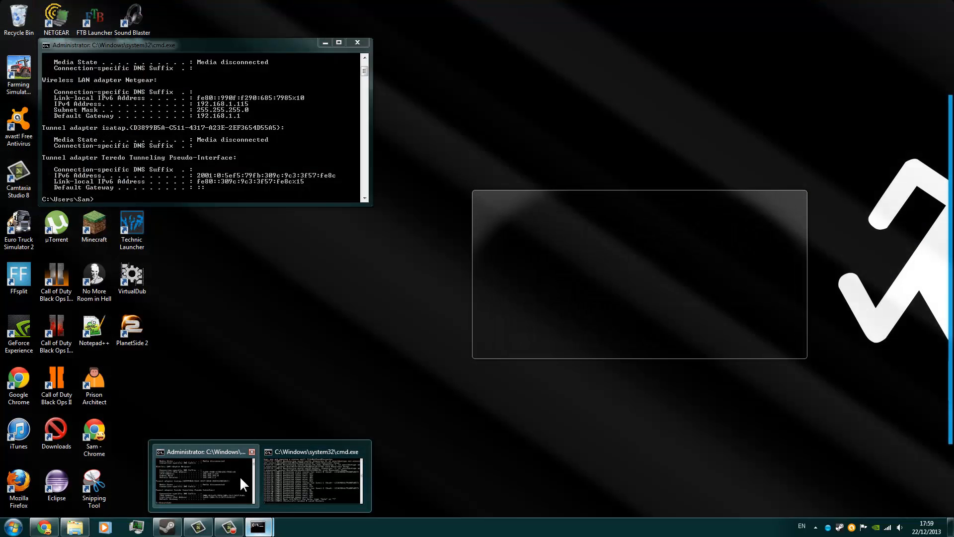
{"action": "left_click", "coordinate": [240, 476]}
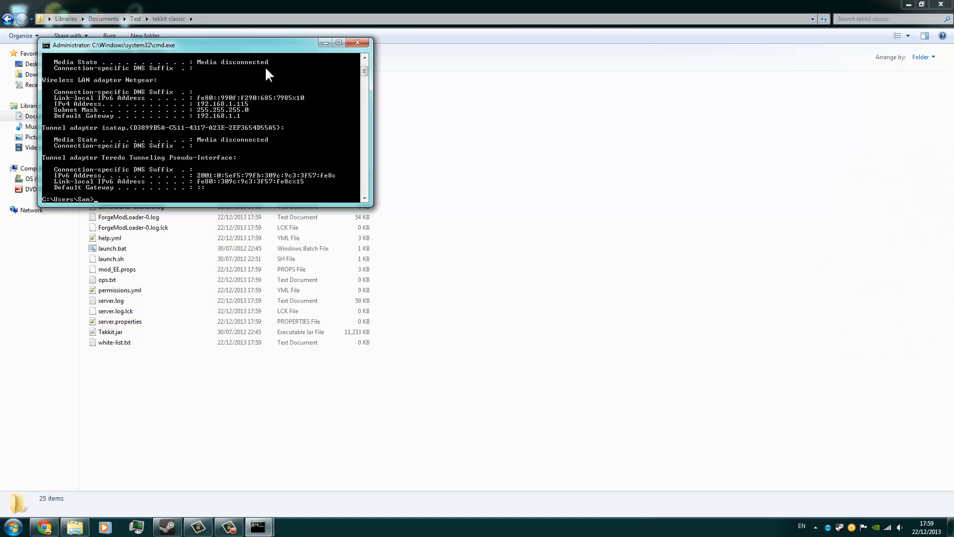
{"action": "left_click", "coordinate": [355, 42]}
Bring up the Tekkit Classic server console and shut the server down with the stop command.
{"action": "left_click", "coordinate": [259, 527]}
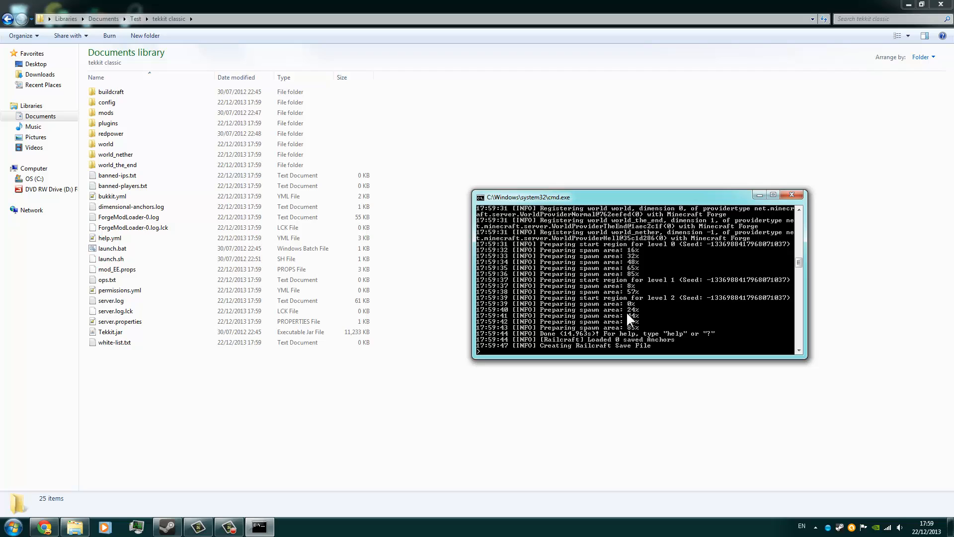
{"action": "type", "text": "stop"}
{"action": "key", "text": "Return"}
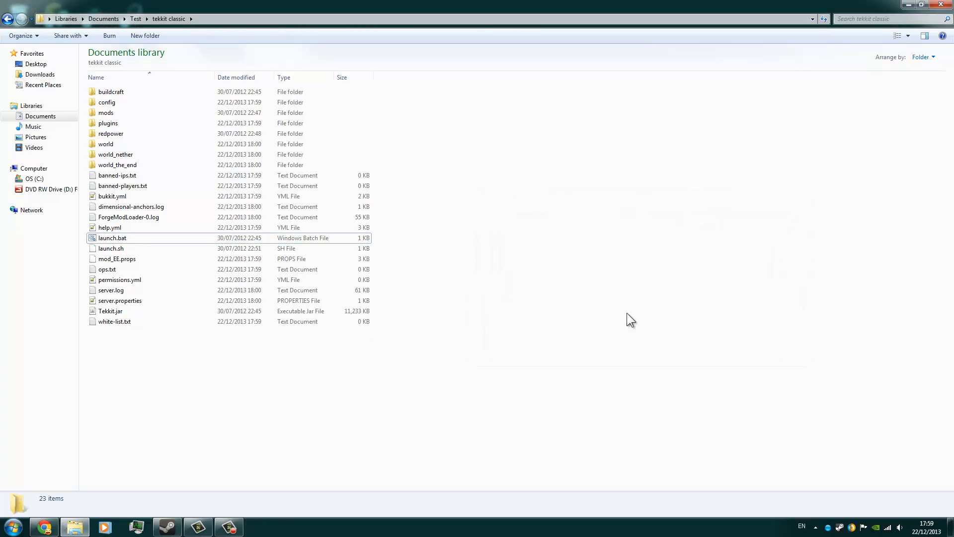
Search Google for "ip?" in a new Chrome tab and highlight the public IP address in the results.
{"action": "left_click", "coordinate": [44, 527]}
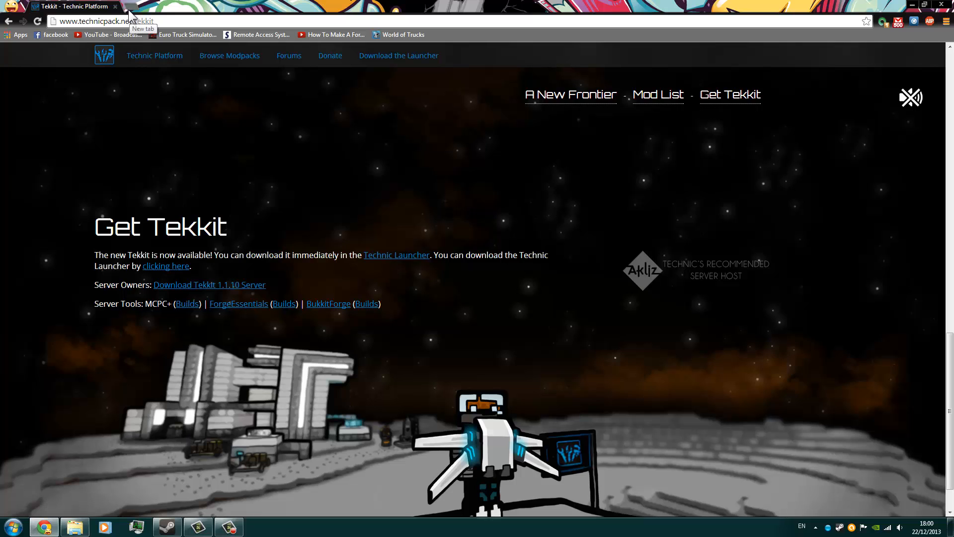
{"action": "left_click", "coordinate": [129, 7]}
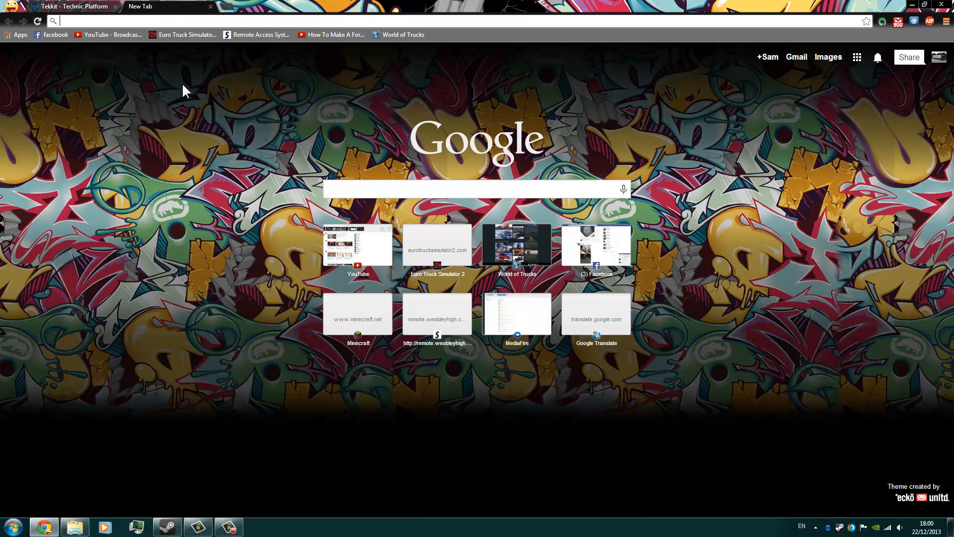
{"action": "type", "text": "ip?"}
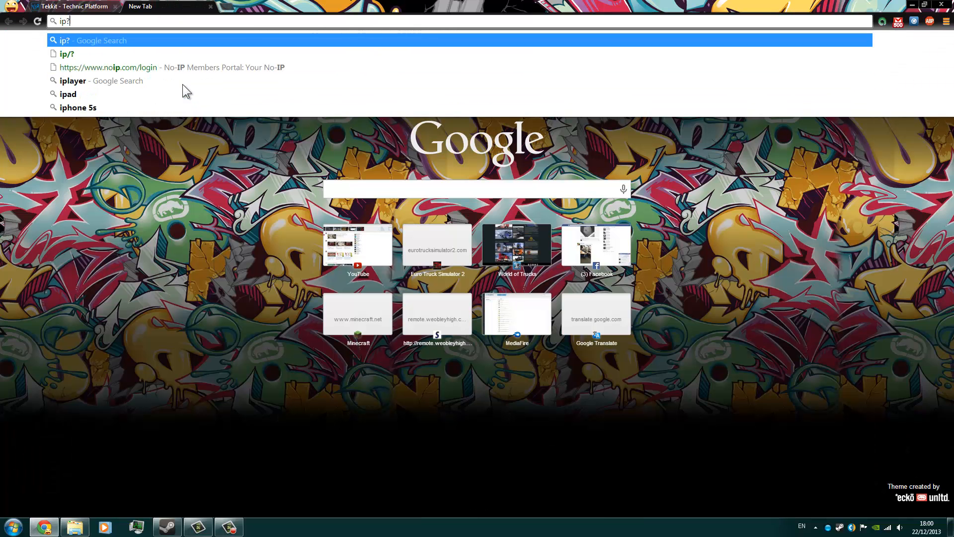
{"action": "key", "text": "Return"}
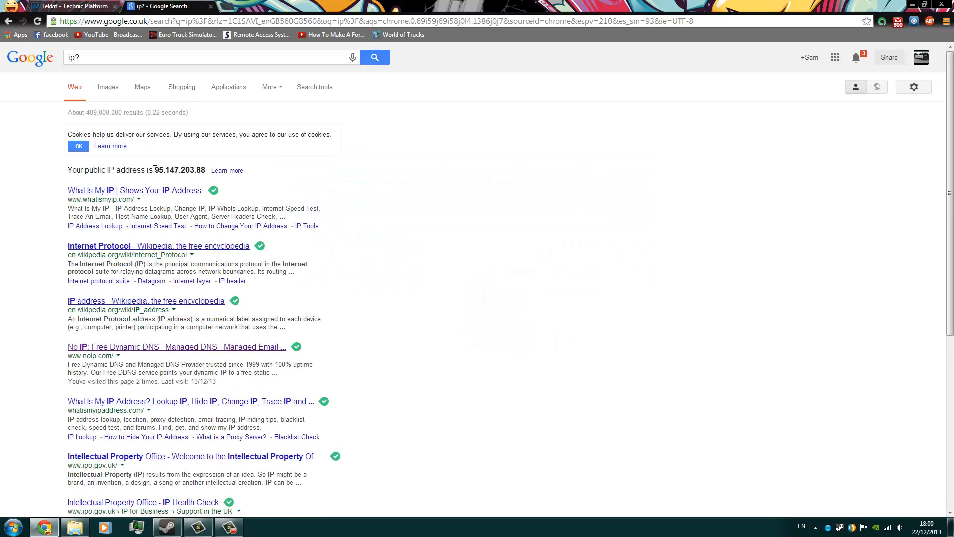
{"action": "left_click_drag", "start_coordinate": [154, 169], "coordinate": [206, 165]}
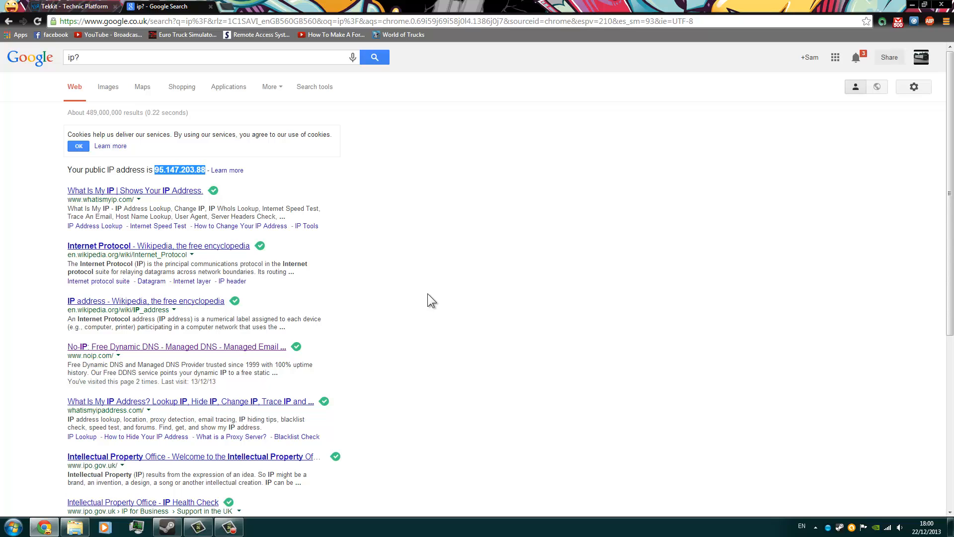
{"action": "left_click", "coordinate": [205, 171]}
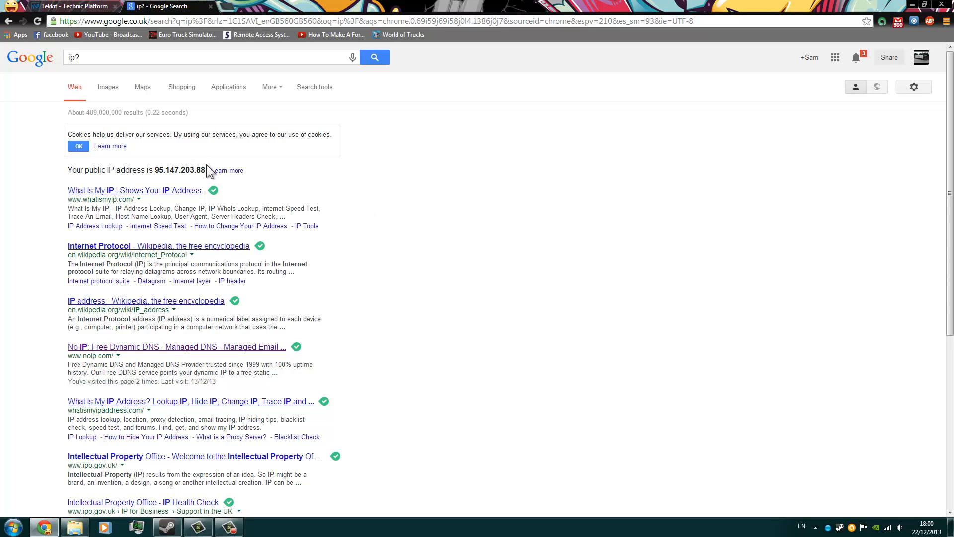
{"action": "left_click_drag", "start_coordinate": [205, 170], "coordinate": [157, 167]}
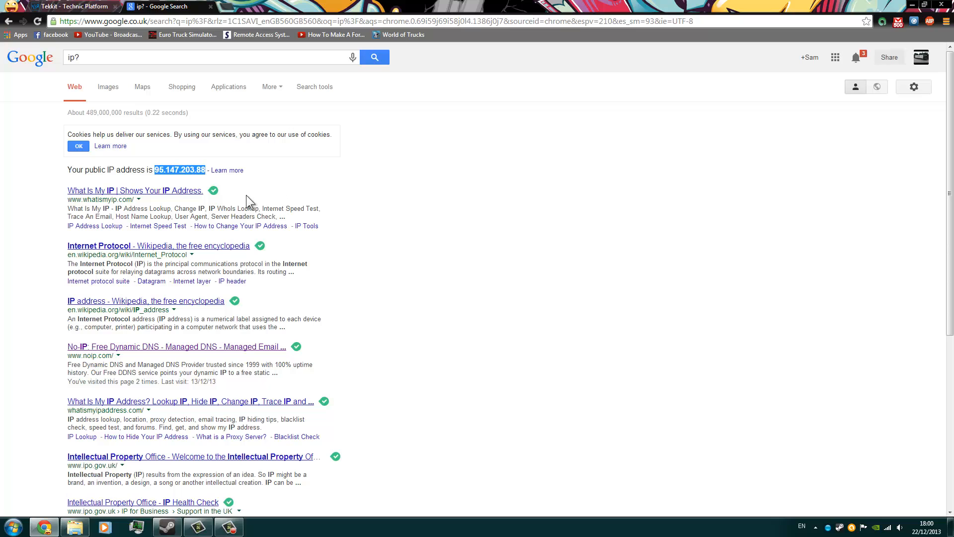
Open server.properties from the tekkit classic folder in Notepad++ and highlight the server-port value.
{"action": "left_click", "coordinate": [375, 261]}
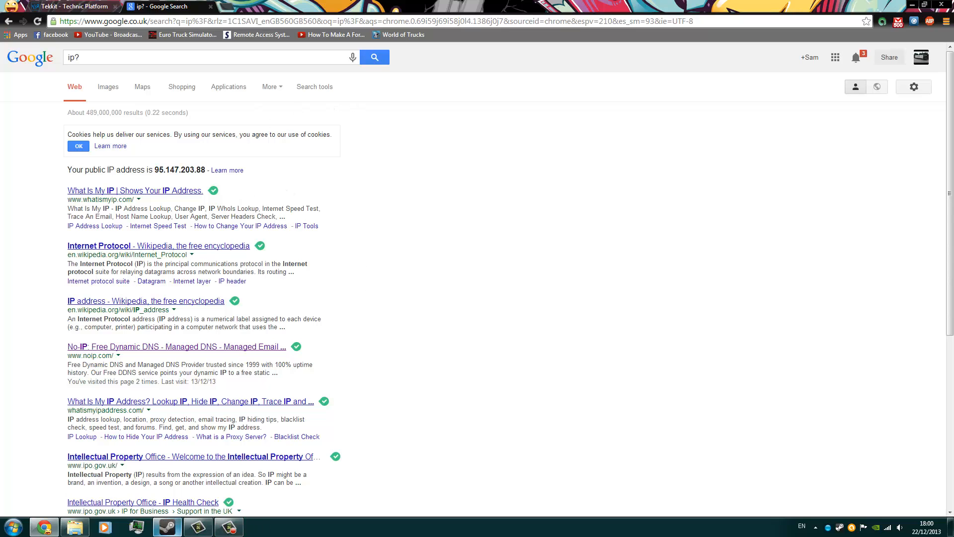
{"action": "left_click", "coordinate": [75, 527]}
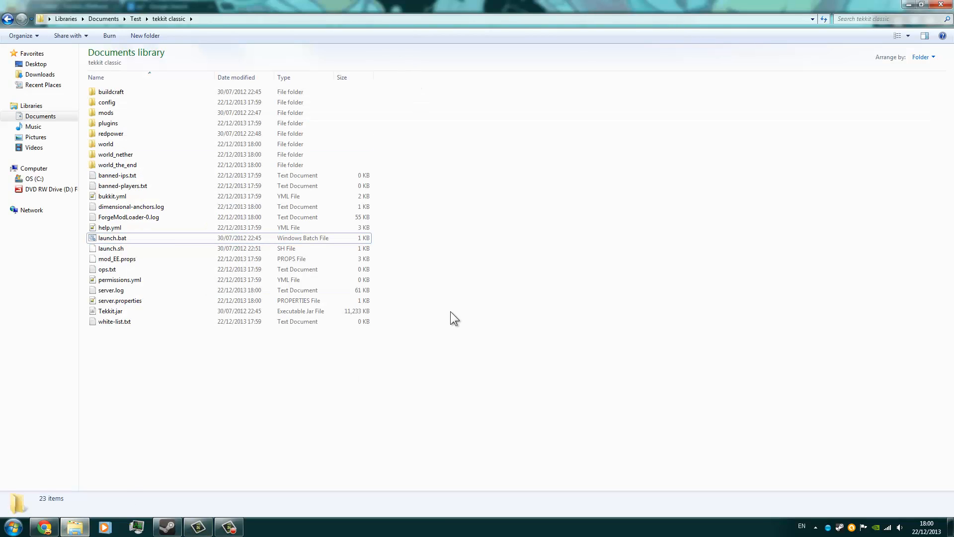
{"action": "double_click", "coordinate": [153, 300]}
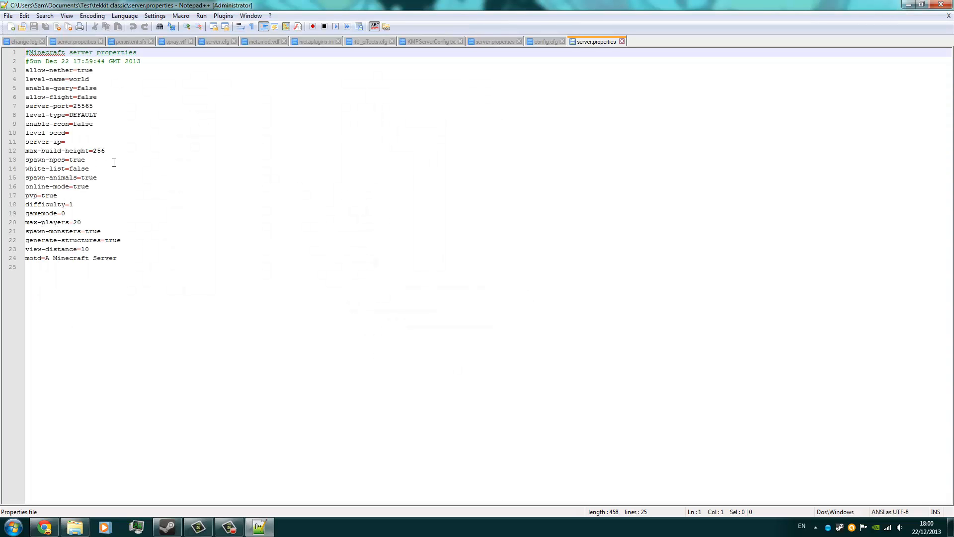
{"action": "left_click", "coordinate": [94, 107]}
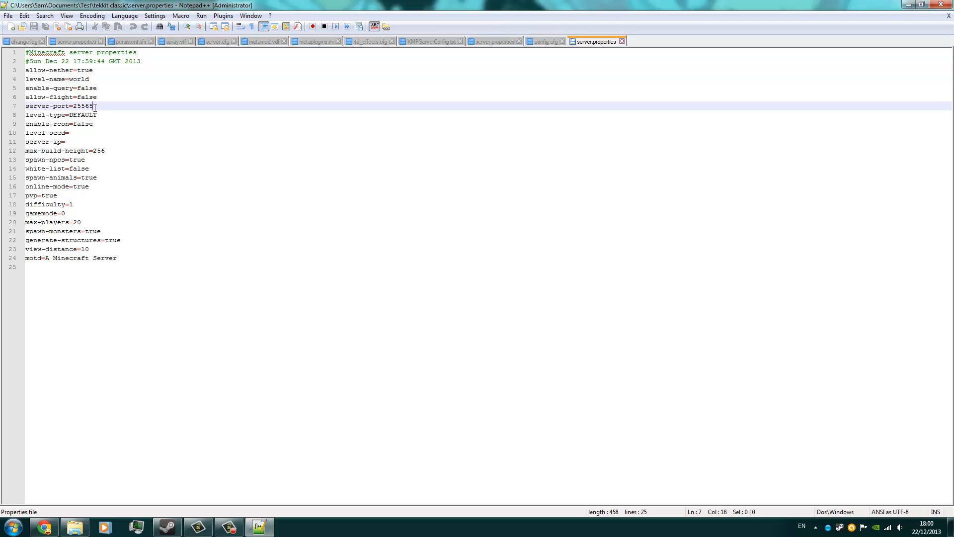
{"action": "left_click_drag", "start_coordinate": [94, 107], "coordinate": [73, 107]}
{"action": "left_click", "coordinate": [155, 158]}
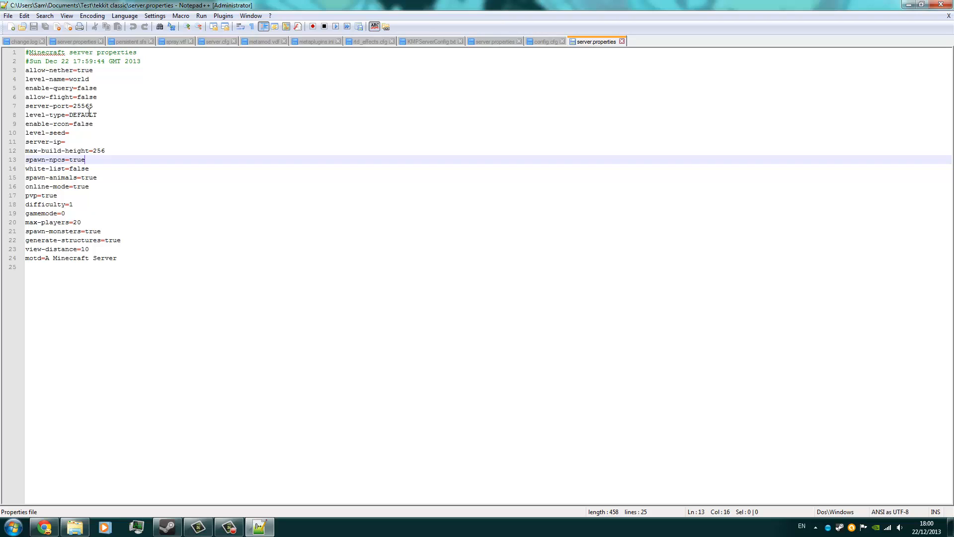
{"action": "left_click_drag", "start_coordinate": [94, 107], "coordinate": [73, 107]}
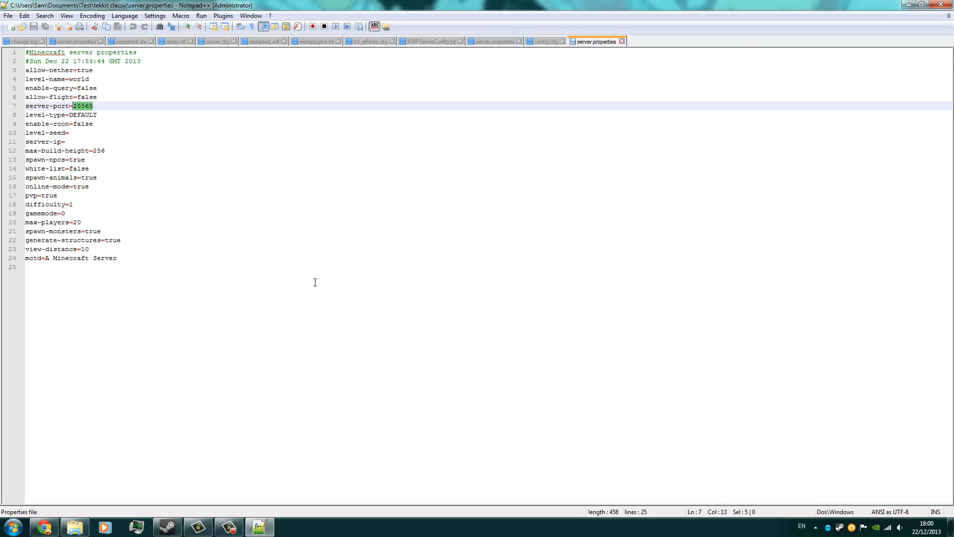
Examine the motd text, the full list of settings and the server-ip line in server.properties, and close the editor.
{"action": "left_click_drag", "start_coordinate": [119, 259], "coordinate": [45, 256]}
{"action": "left_click", "coordinate": [94, 271]}
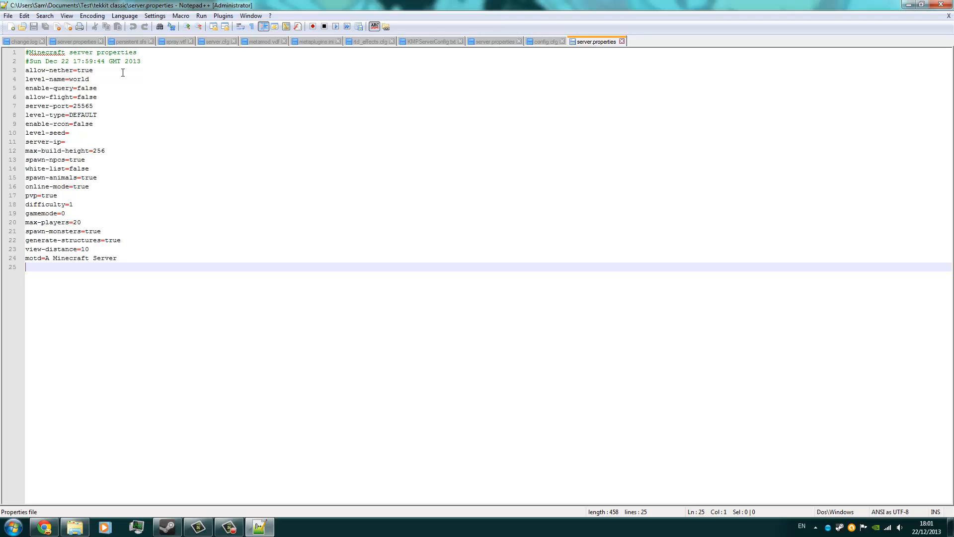
{"action": "left_click_drag", "start_coordinate": [30, 268], "coordinate": [22, 70]}
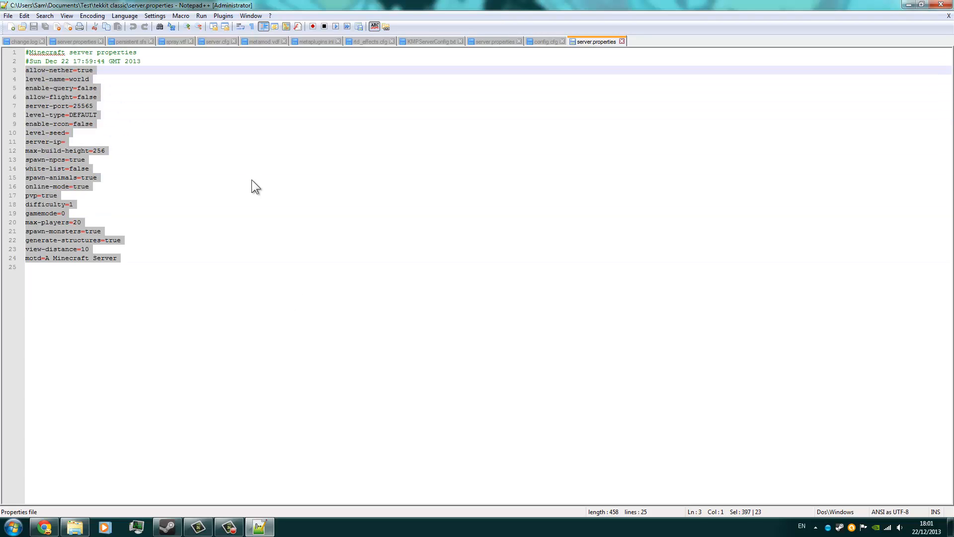
{"action": "left_click", "coordinate": [252, 184]}
{"action": "left_click_drag", "start_coordinate": [178, 281], "coordinate": [61, 62]}
{"action": "left_click", "coordinate": [303, 273]}
{"action": "left_click", "coordinate": [77, 142]}
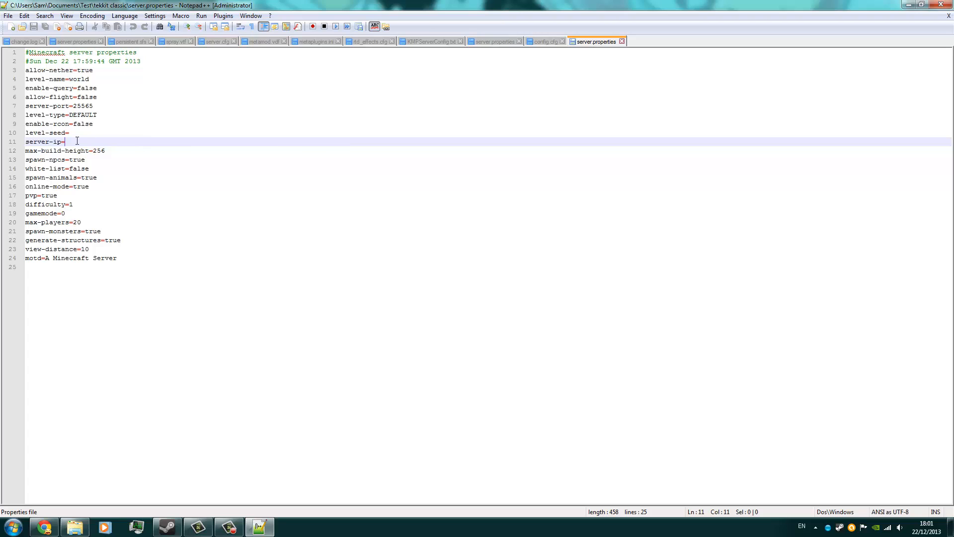
{"action": "left_click", "coordinate": [18, 143]}
{"action": "left_click", "coordinate": [83, 144]}
{"action": "left_click", "coordinate": [940, 7]}
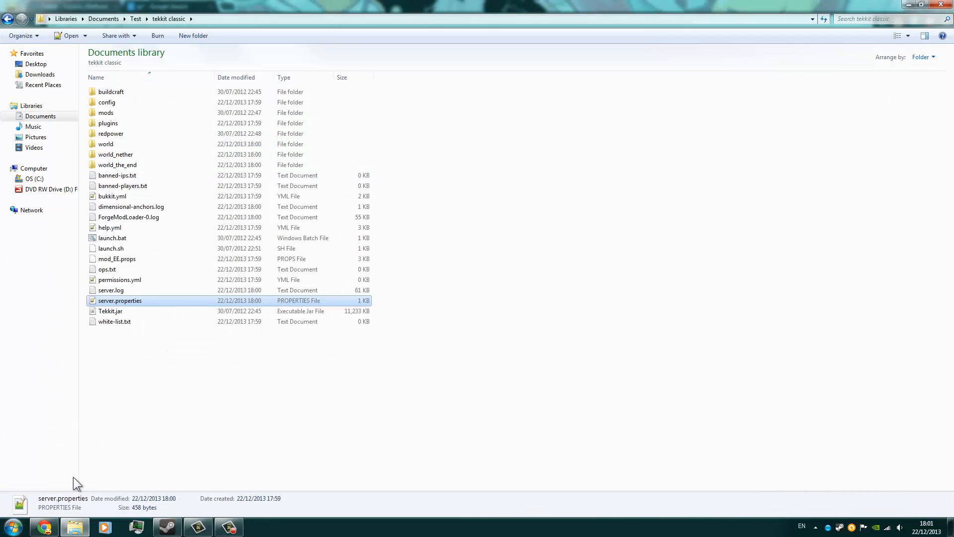
Return to the Google results in Chrome and highlight the public IP address again.
{"action": "left_click", "coordinate": [44, 527]}
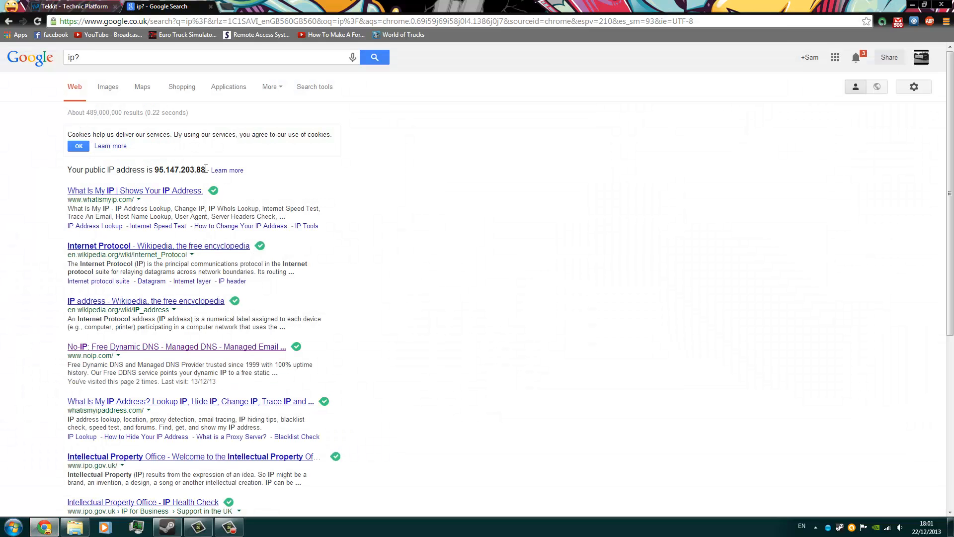
{"action": "left_click_drag", "start_coordinate": [201, 170], "coordinate": [154, 169]}
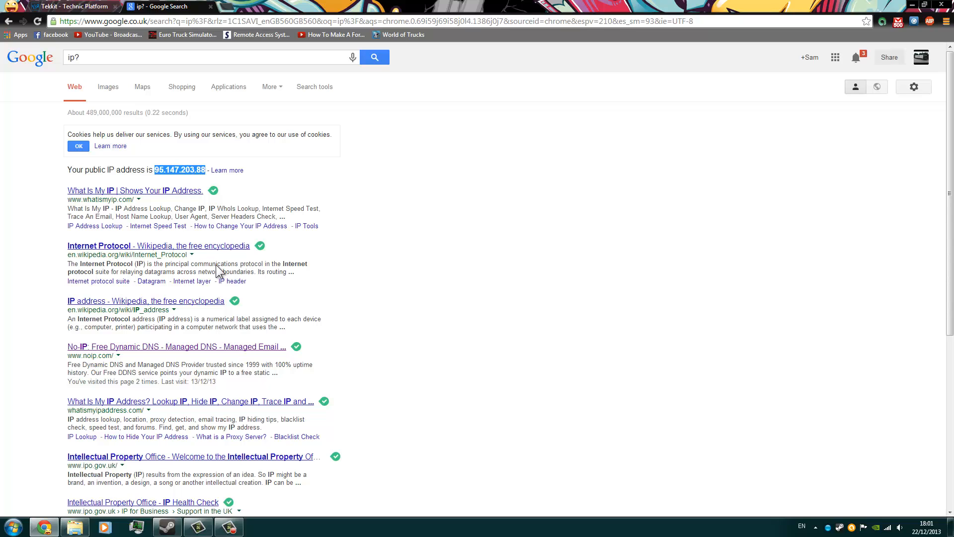
{"action": "left_click", "coordinate": [357, 213]}
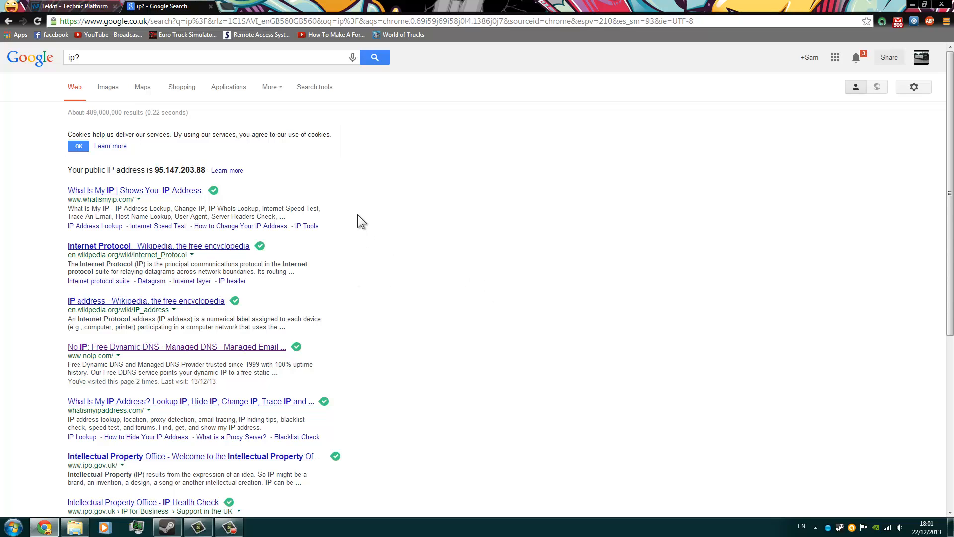
Search Google for "no ip .org" and open the No-IP website from the results.
{"action": "left_click_drag", "start_coordinate": [141, 60], "coordinate": [0, 25]}
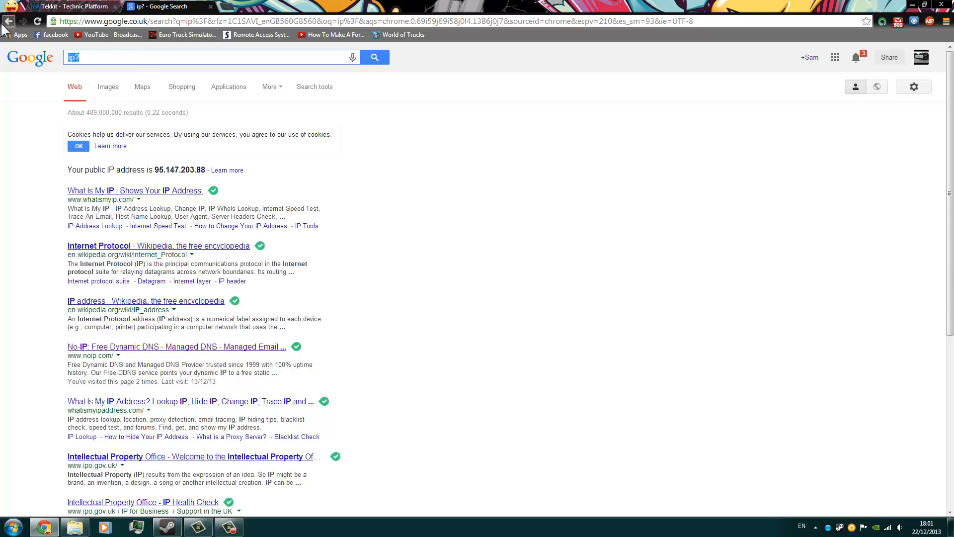
{"action": "type", "text": "no ip "}
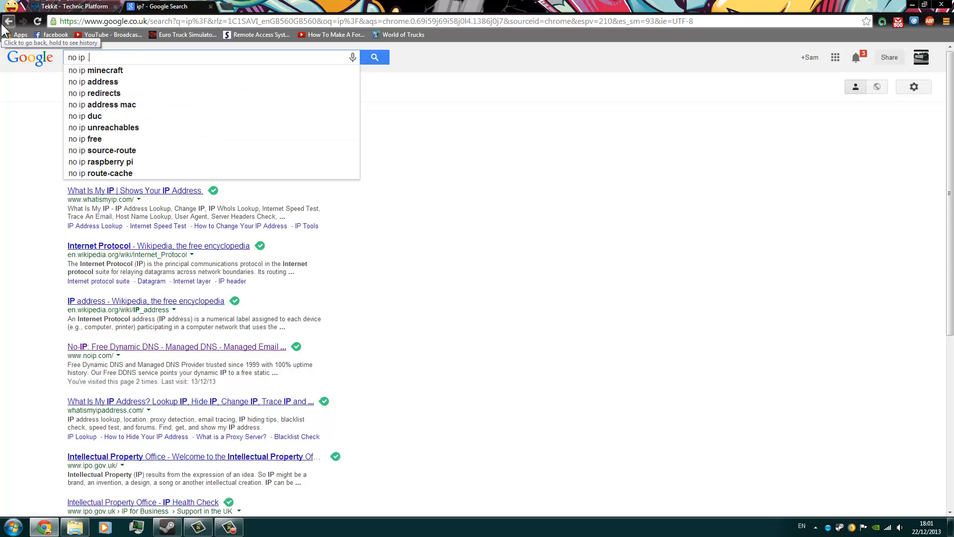
{"action": "type", "text": ".org"}
{"action": "key", "text": "Return"}
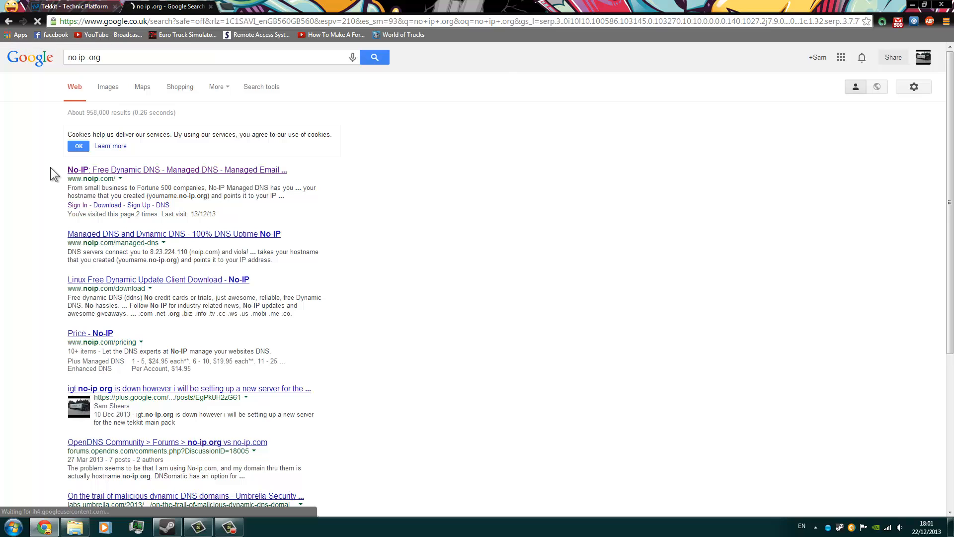
{"action": "left_click", "coordinate": [95, 171]}
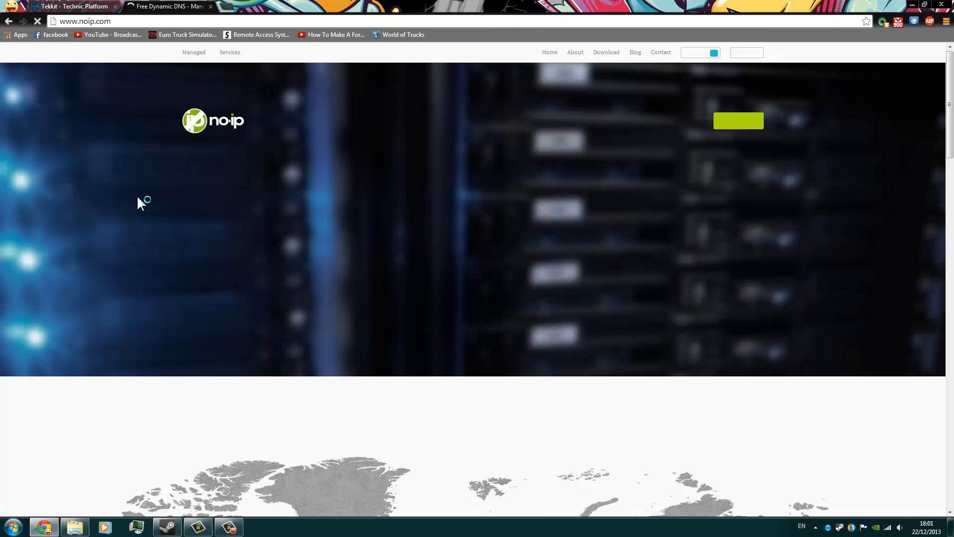
Sign in to the No-IP account by filling in the account e-mail and the account password.
{"action": "left_click", "coordinate": [748, 53]}
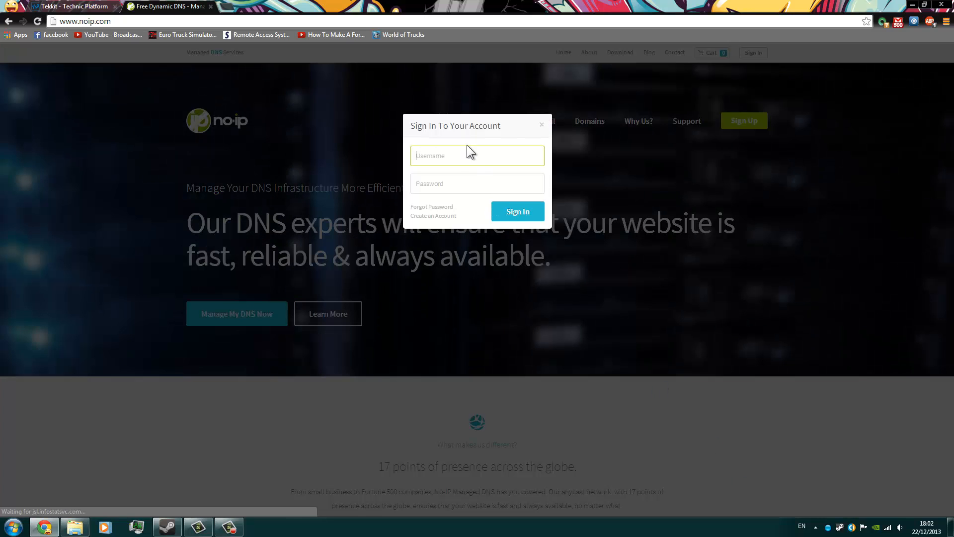
{"action": "left_click", "coordinate": [489, 159]}
{"action": "left_click", "coordinate": [469, 173]}
{"action": "left_click", "coordinate": [469, 183]}
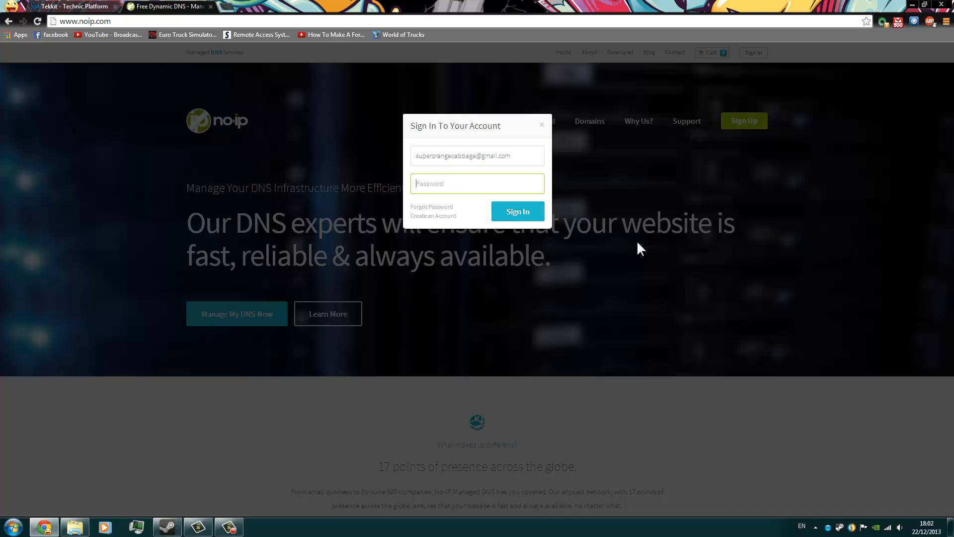
{"action": "type", "text": "••••••••"}
{"action": "key", "text": "Return"}
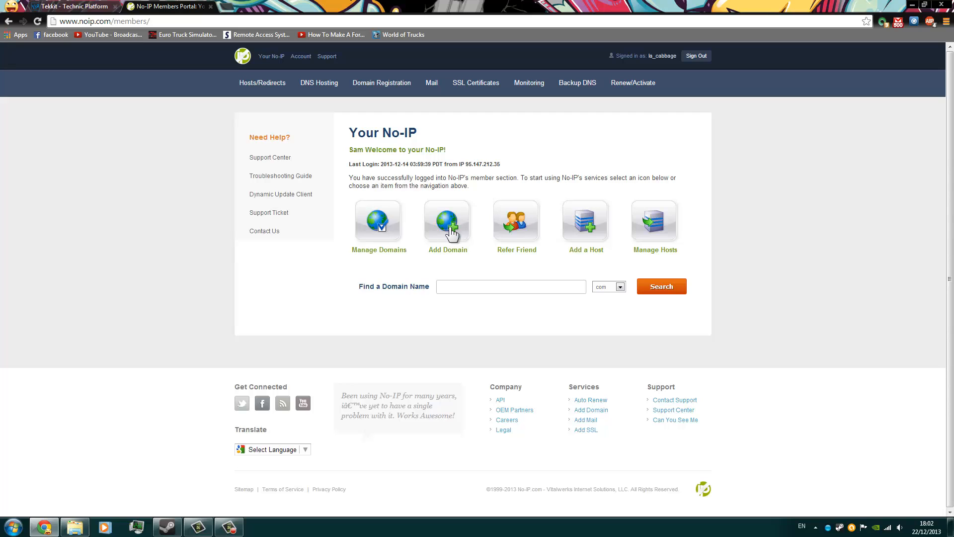
Open the form for adding a host in No-IP and enter "test" as the hostname.
{"action": "left_click", "coordinate": [572, 234]}
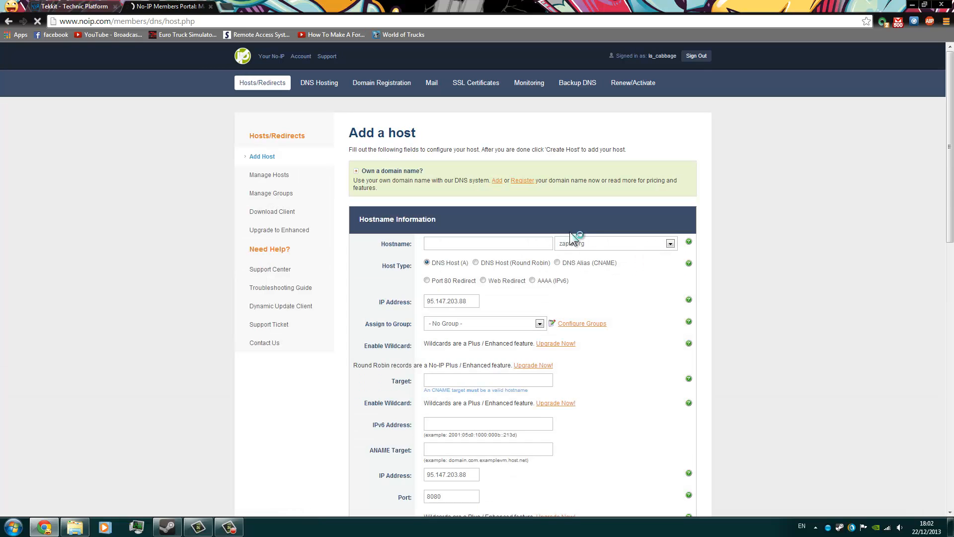
{"action": "scroll", "coordinate": [569, 231], "scroll_direction": "down", "scroll_amount": 4}
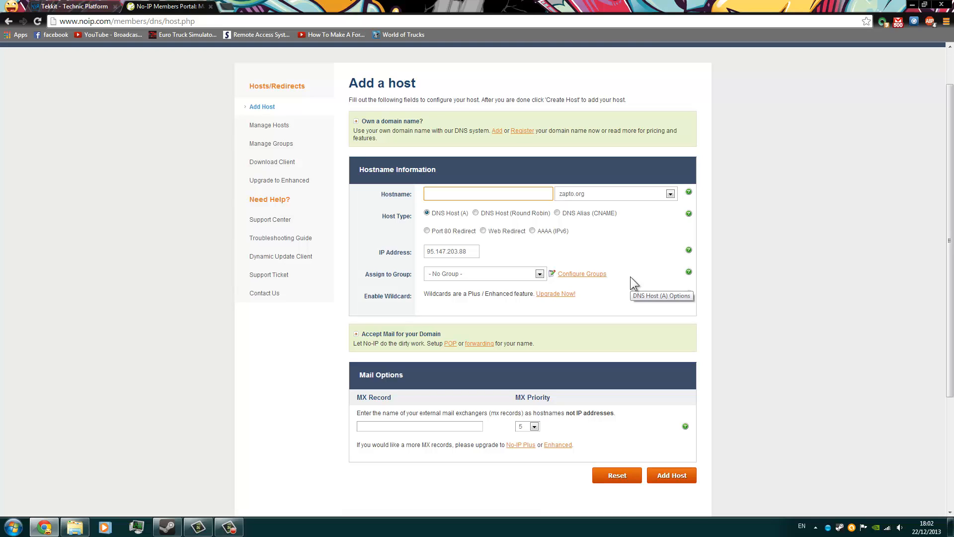
{"action": "type", "text": "supe"}
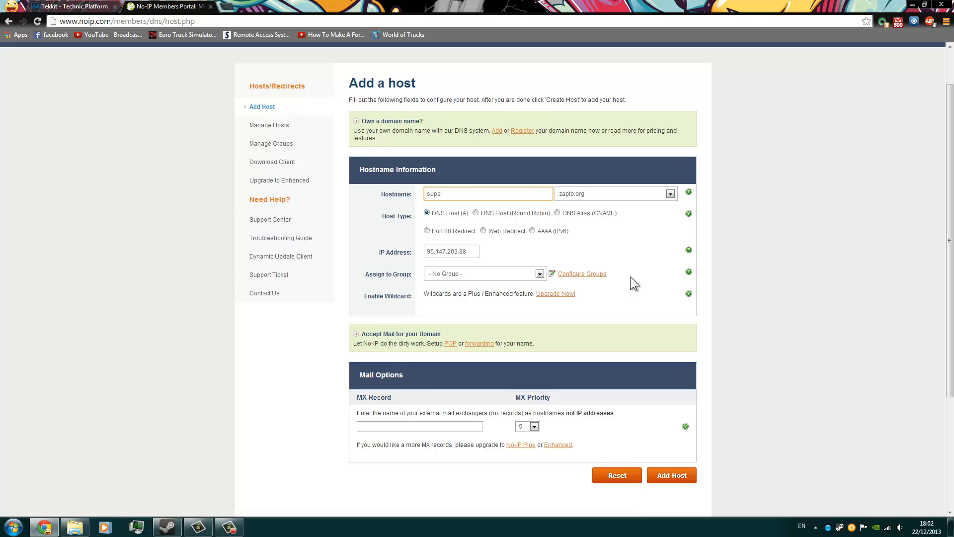
{"action": "type", "text": "r"}
{"action": "key", "text": "BackSpace"}
{"action": "key", "text": "BackSpace"}
{"action": "key", "text": "BackSpace"}
{"action": "key", "text": "BackSpace"}
{"action": "key", "text": "BackSpace"}
{"action": "type", "text": "test"}
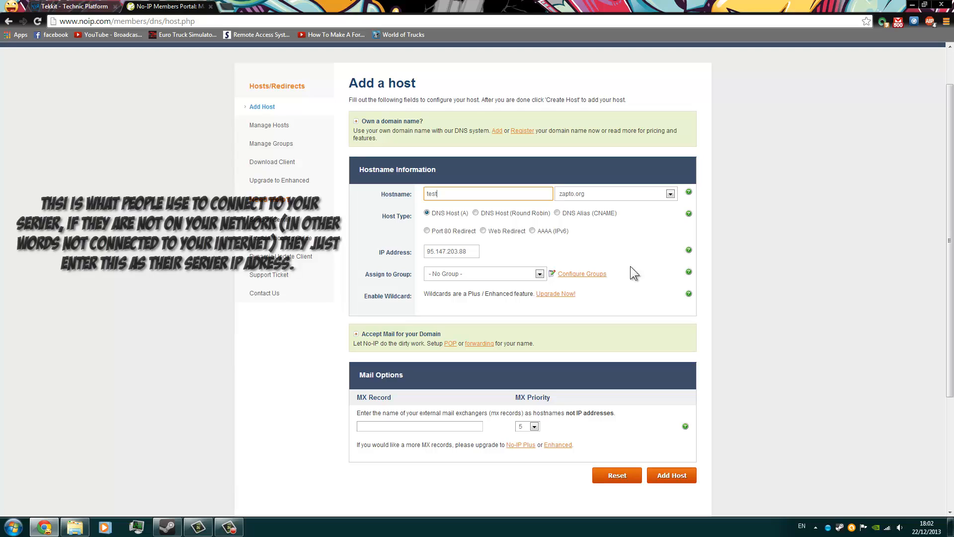
Choose no-ip.org as the domain for the test hostname.
{"action": "left_click", "coordinate": [670, 197]}
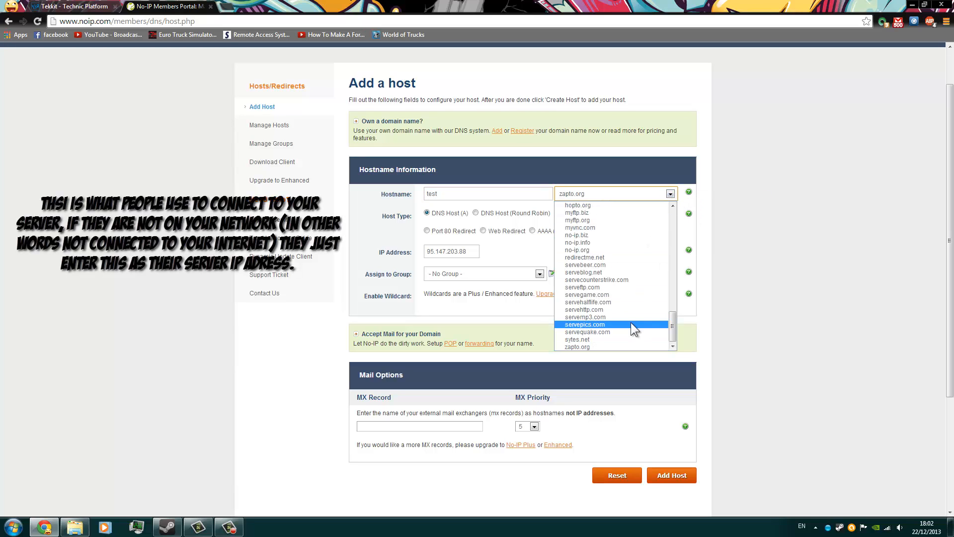
{"action": "scroll", "coordinate": [626, 274], "scroll_direction": "up", "scroll_amount": 4}
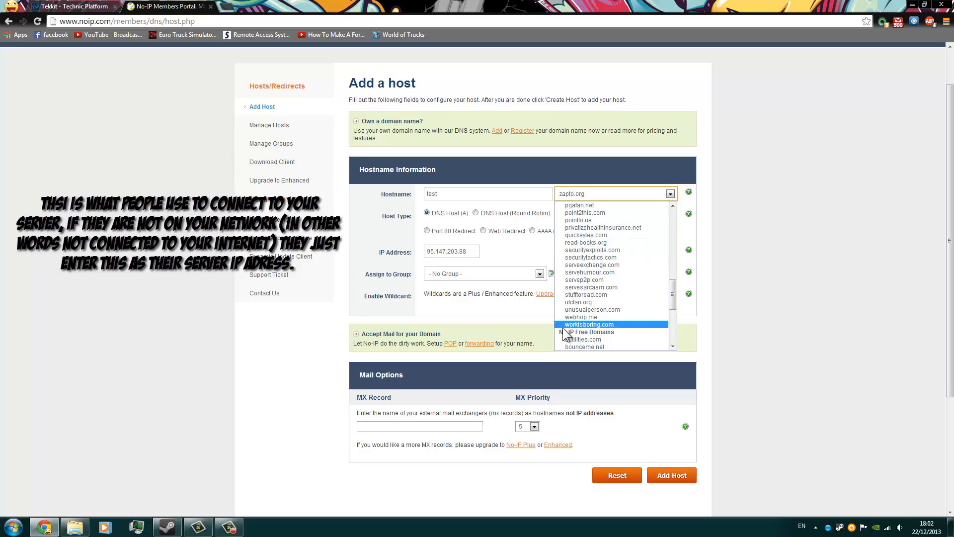
{"action": "scroll", "coordinate": [617, 329], "scroll_direction": "down", "scroll_amount": 7}
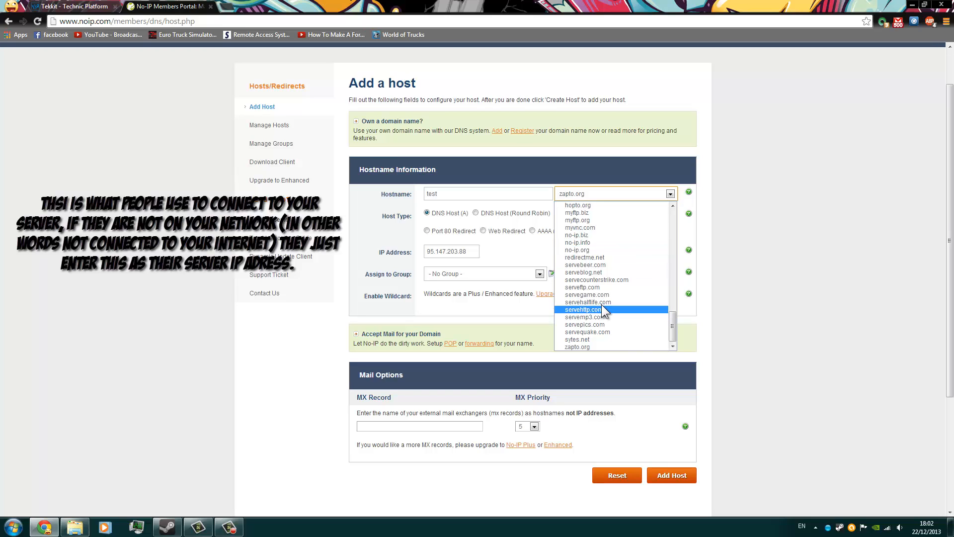
{"action": "left_click", "coordinate": [592, 249]}
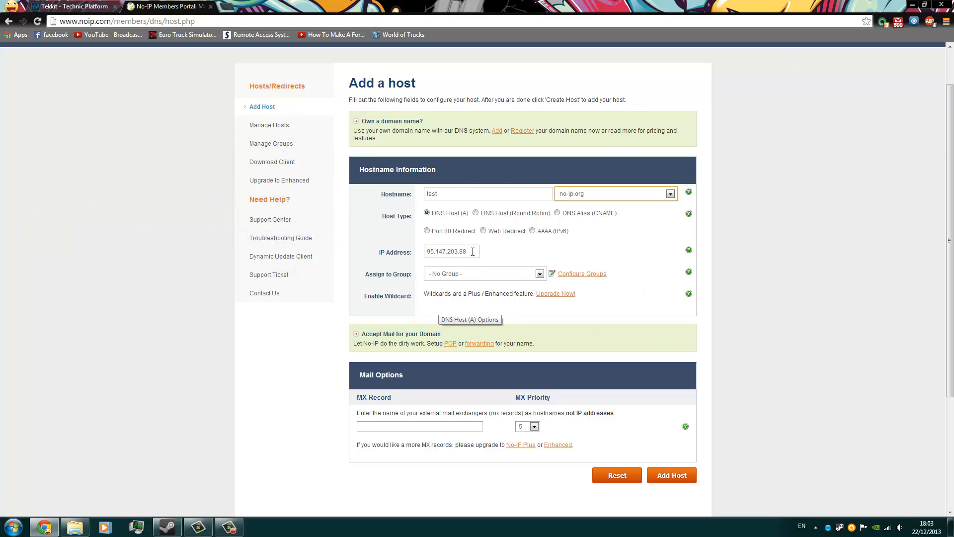
Highlight the IP address assigned in the new host form to check it.
{"action": "left_click_drag", "start_coordinate": [466, 251], "coordinate": [365, 247]}
{"action": "left_click", "coordinate": [515, 252]}
{"action": "left_click_drag", "start_coordinate": [469, 251], "coordinate": [413, 254]}
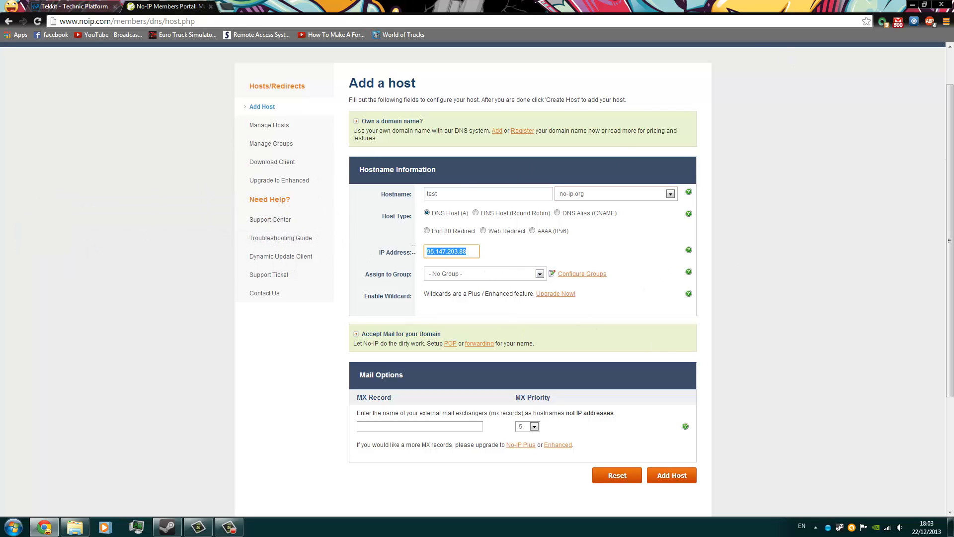
{"action": "left_click", "coordinate": [413, 257]}
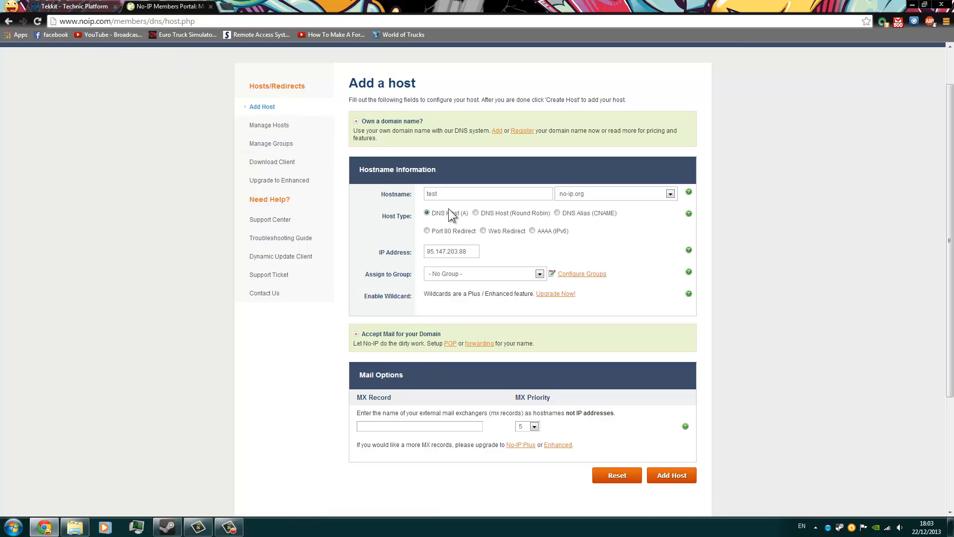
Leave the new host form unsubmitted, view the account's existing hosts, and return to the No-IP member page.
{"action": "left_click", "coordinate": [4, 23]}
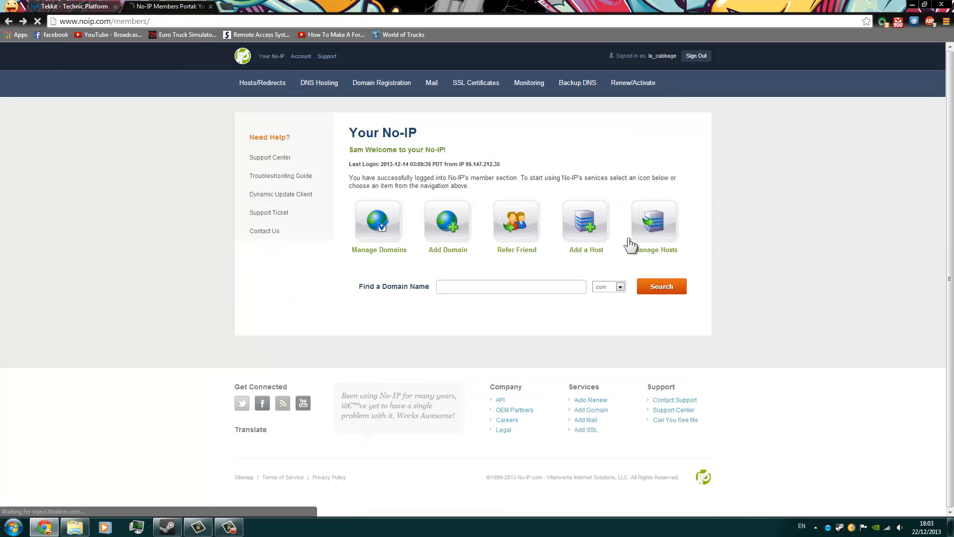
{"action": "left_click", "coordinate": [631, 244]}
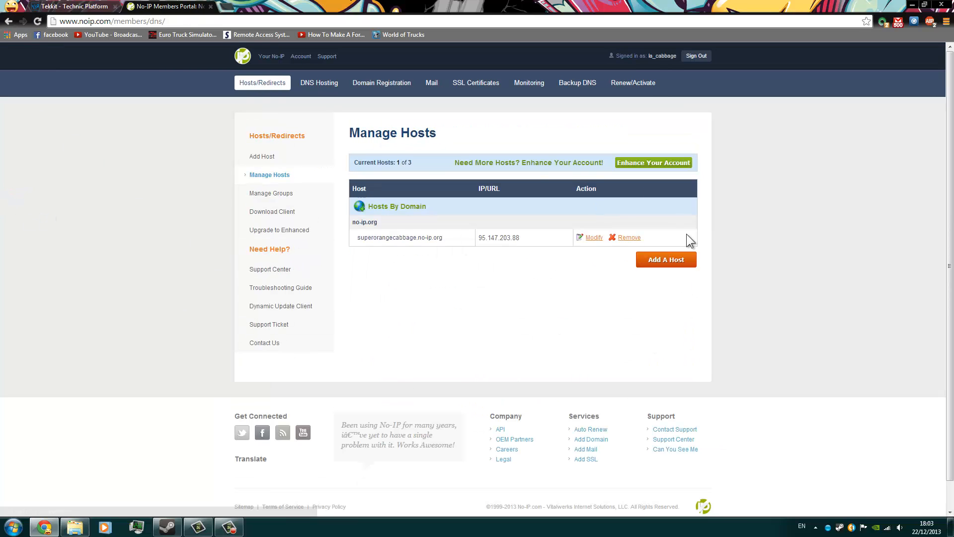
{"action": "left_click", "coordinate": [9, 21]}
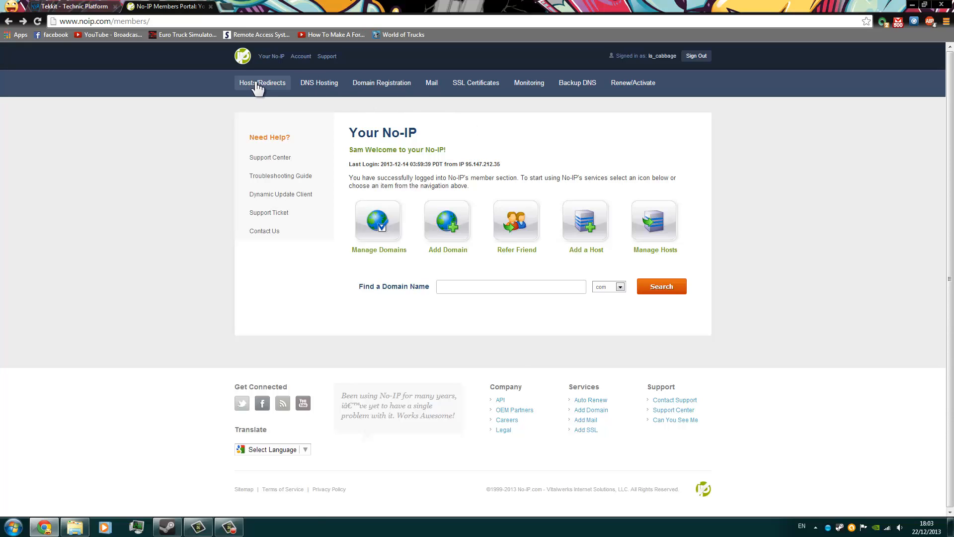
{"action": "left_click", "coordinate": [4, 534]}
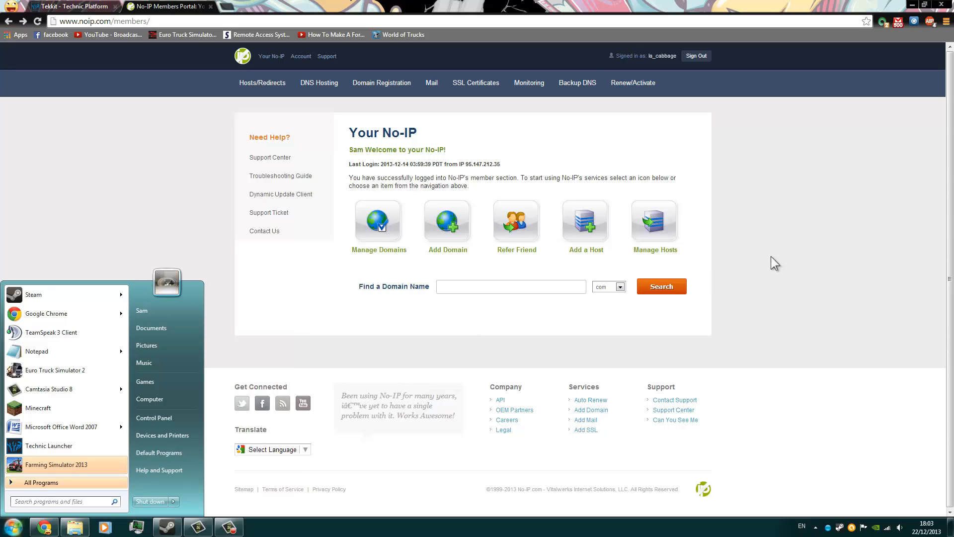
{"action": "left_click", "coordinate": [815, 235]}
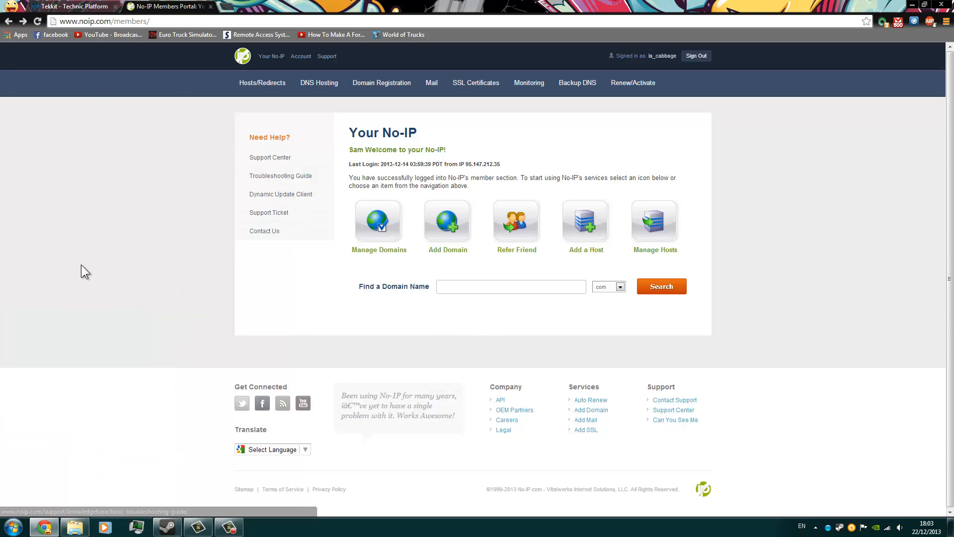
Open No-IP's Dynamic Update Client download page for Windows and launch the already installed DUC.
{"action": "left_click", "coordinate": [299, 201]}
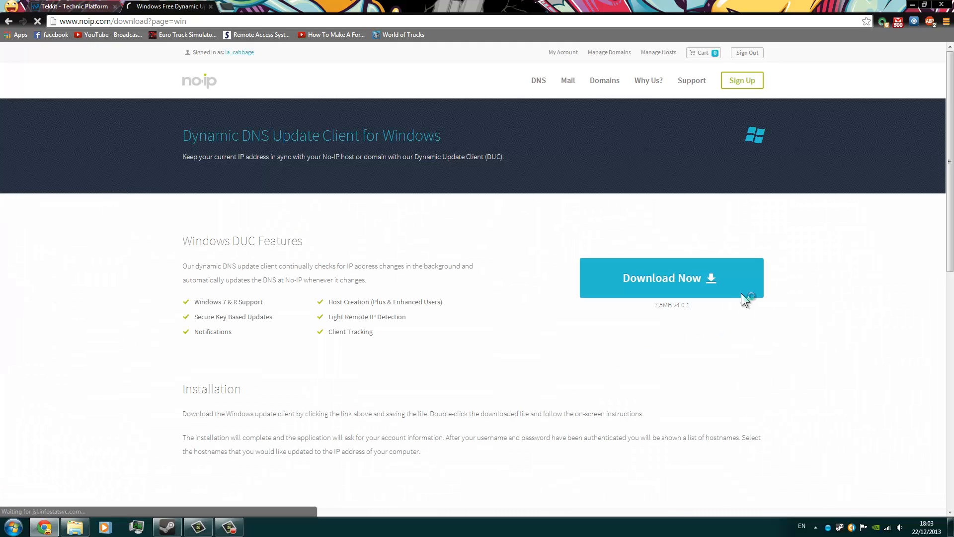
{"action": "key", "text": "super"}
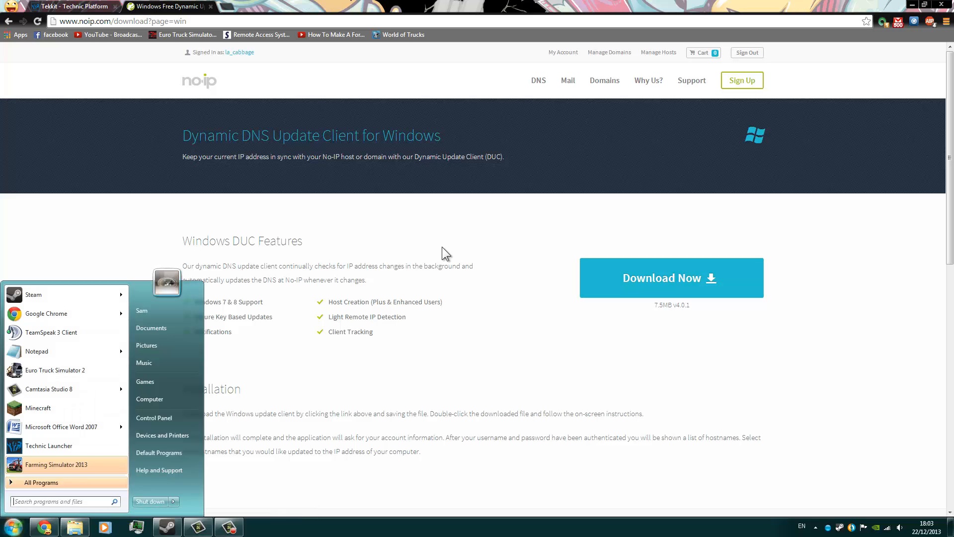
{"action": "type", "text": "d"}
{"action": "key", "text": "Escape"}
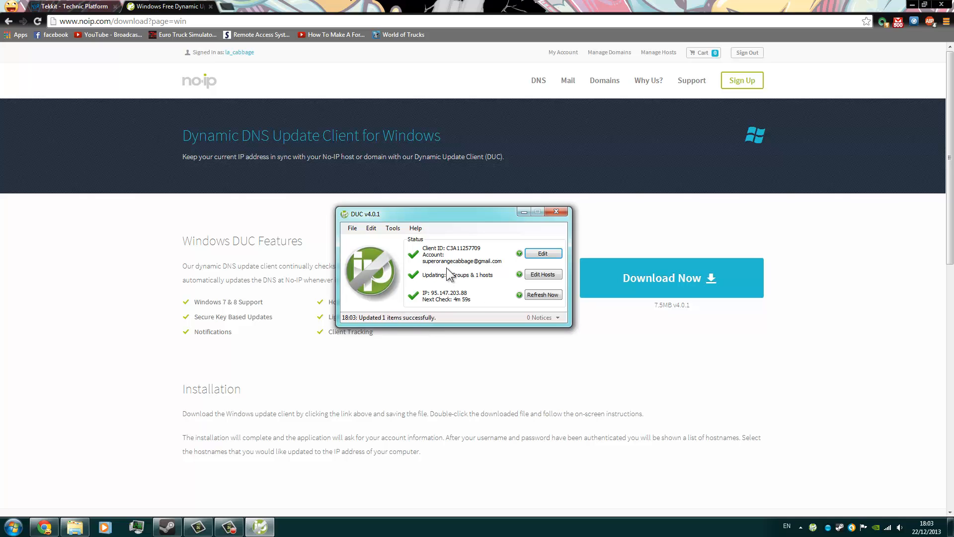
Save the DUC host selection with the existing no-ip.org host ticked, and exit the client completely.
{"action": "left_click", "coordinate": [543, 295]}
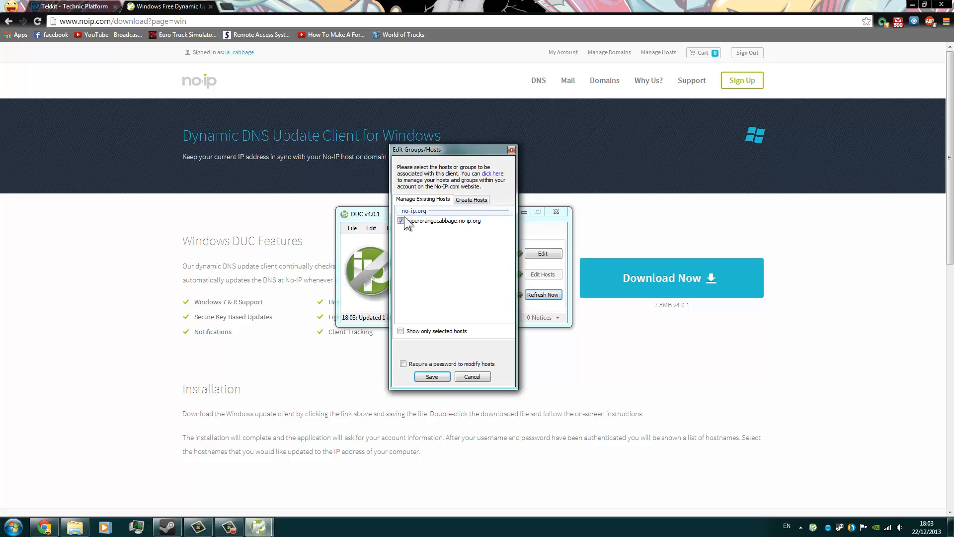
{"action": "left_click", "coordinate": [433, 377]}
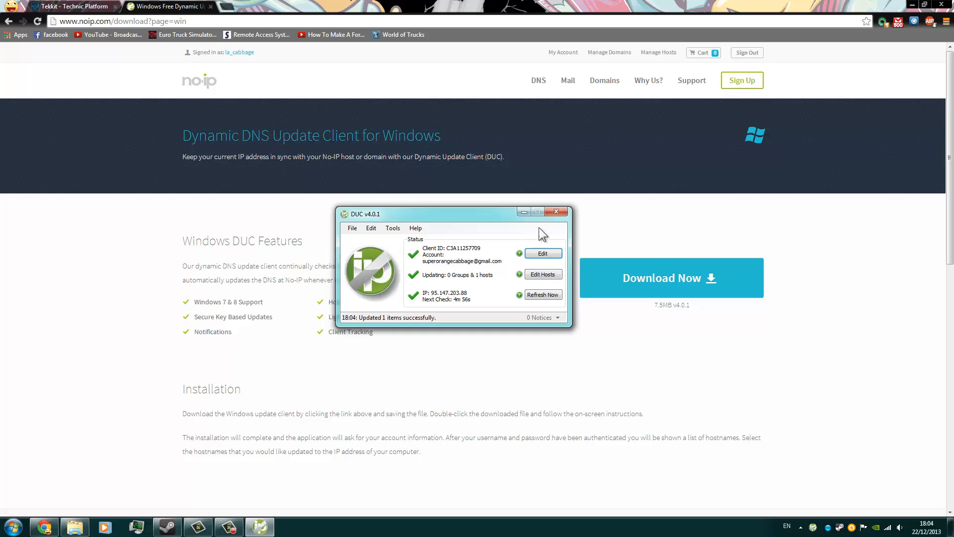
{"action": "left_click", "coordinate": [555, 212]}
{"action": "right_click", "coordinate": [813, 526]}
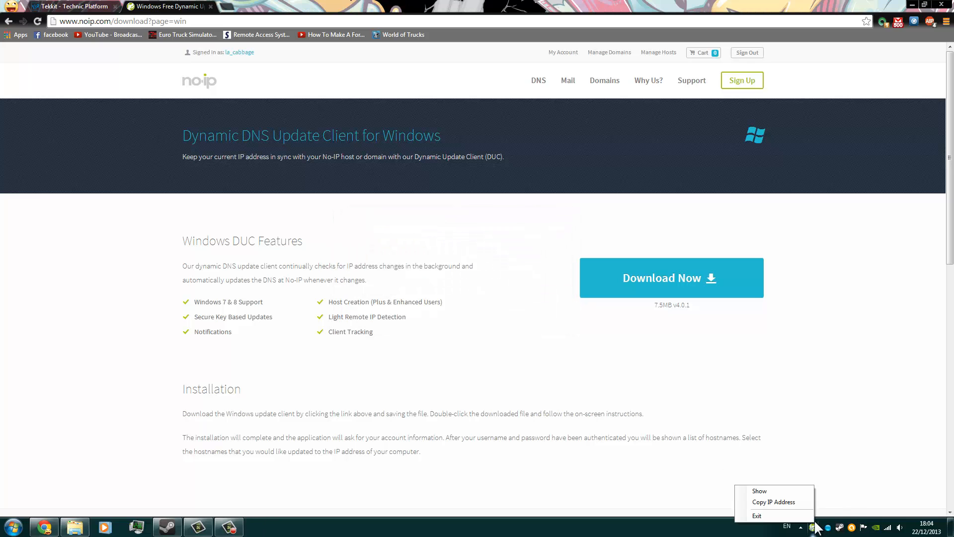
{"action": "right_click", "coordinate": [813, 526]}
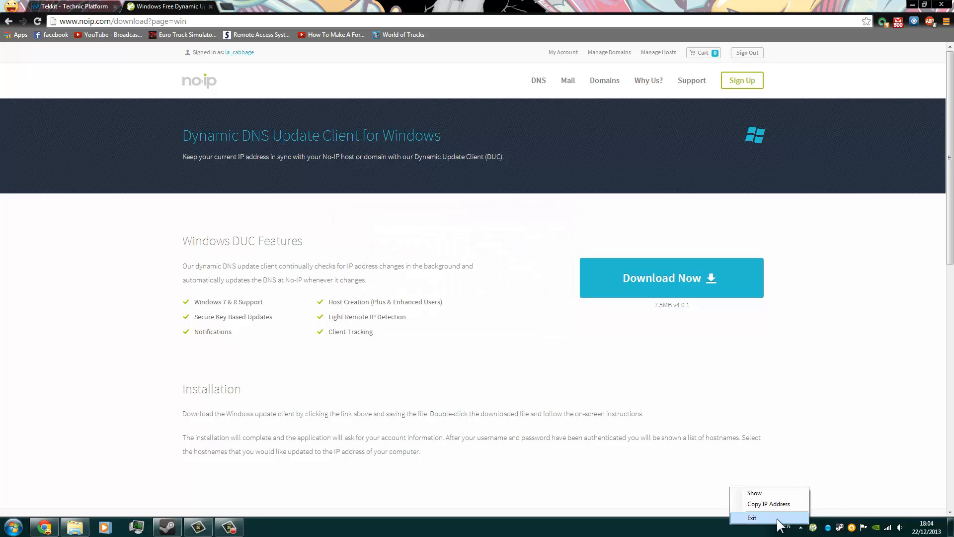
{"action": "left_click", "coordinate": [757, 516]}
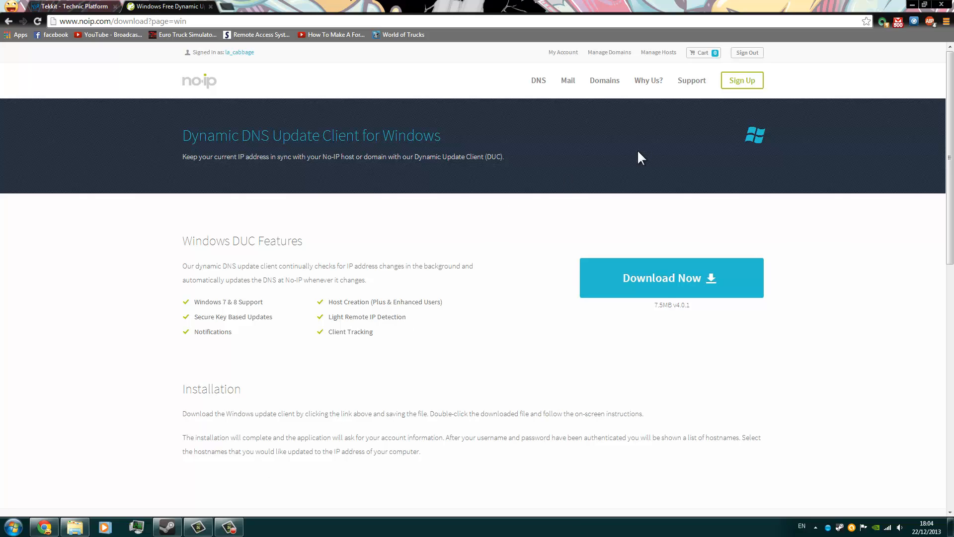
Close the No-IP page and minimize the browser and the tekkit classic folder to reach the desktop.
{"action": "left_click", "coordinate": [211, 7]}
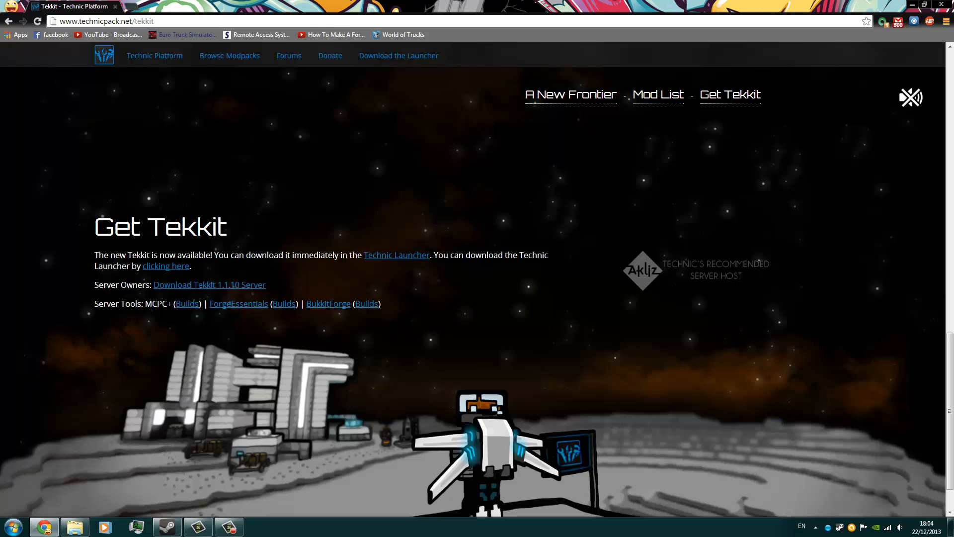
{"action": "left_click", "coordinate": [910, 5]}
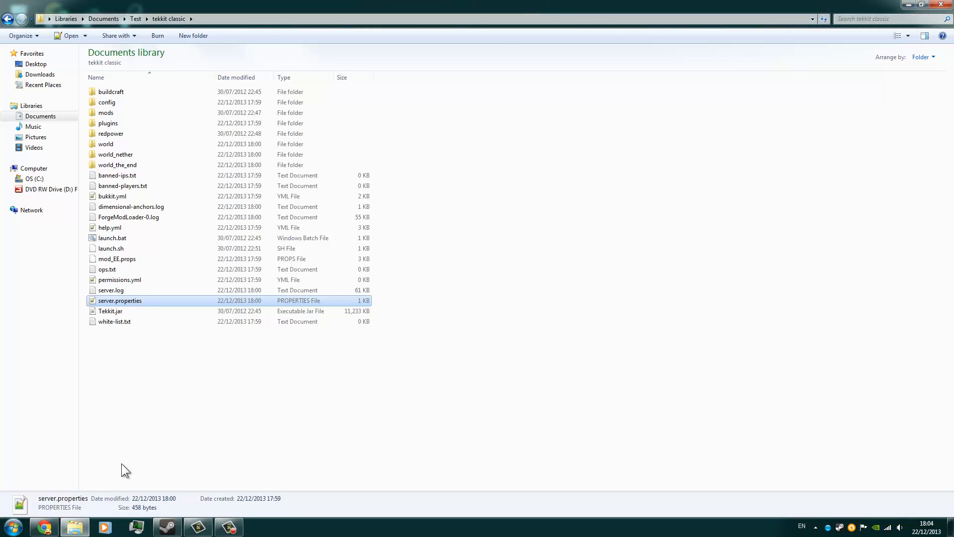
{"action": "left_click", "coordinate": [232, 406]}
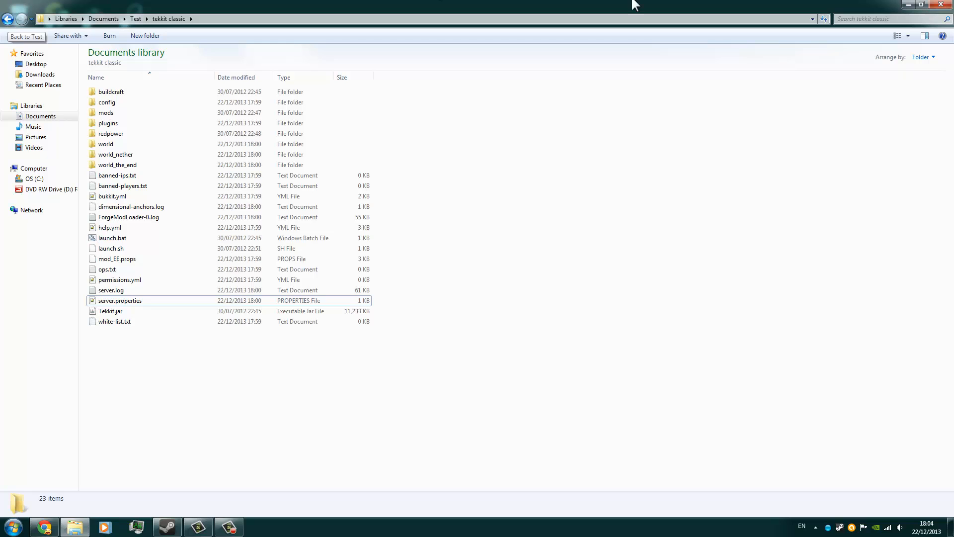
{"action": "left_click", "coordinate": [910, 4]}
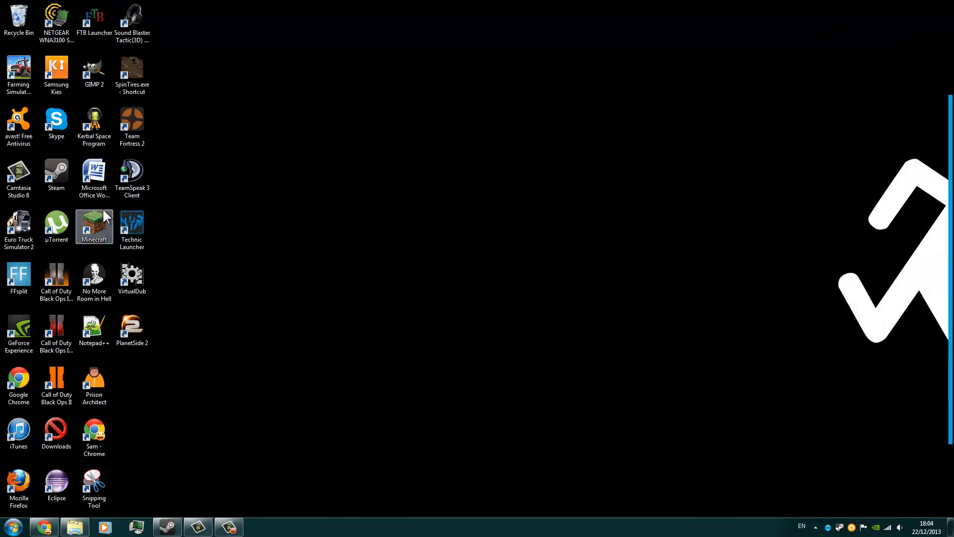
Launch Technic Launcher and bring up the Tekkit Classic modpack in its pack list.
{"action": "double_click", "coordinate": [139, 232]}
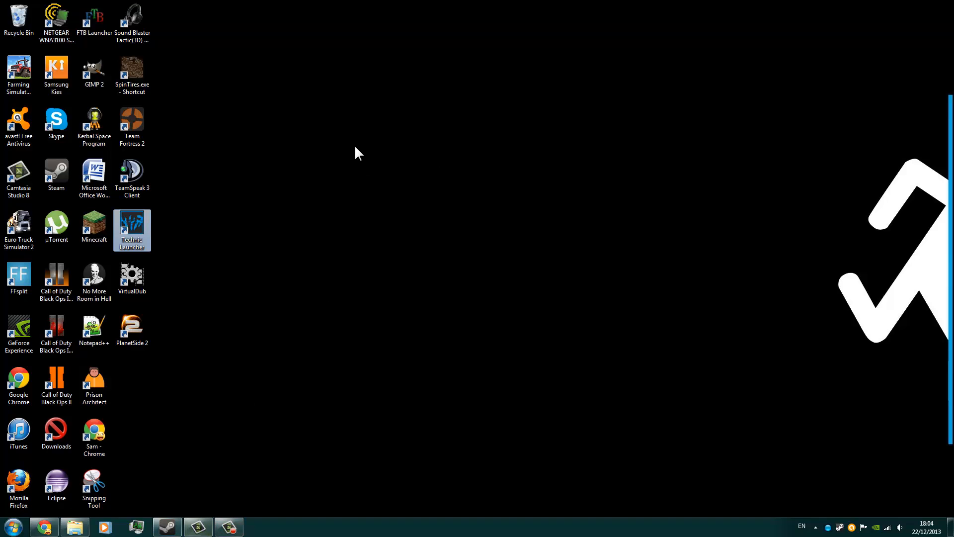
{"action": "mouse_move", "coordinate": [486, 139]}
{"action": "left_mouse_down"}
{"action": "mouse_move", "coordinate": [488, 121]}
{"action": "mouse_move", "coordinate": [618, 386]}
{"action": "left_mouse_up"}
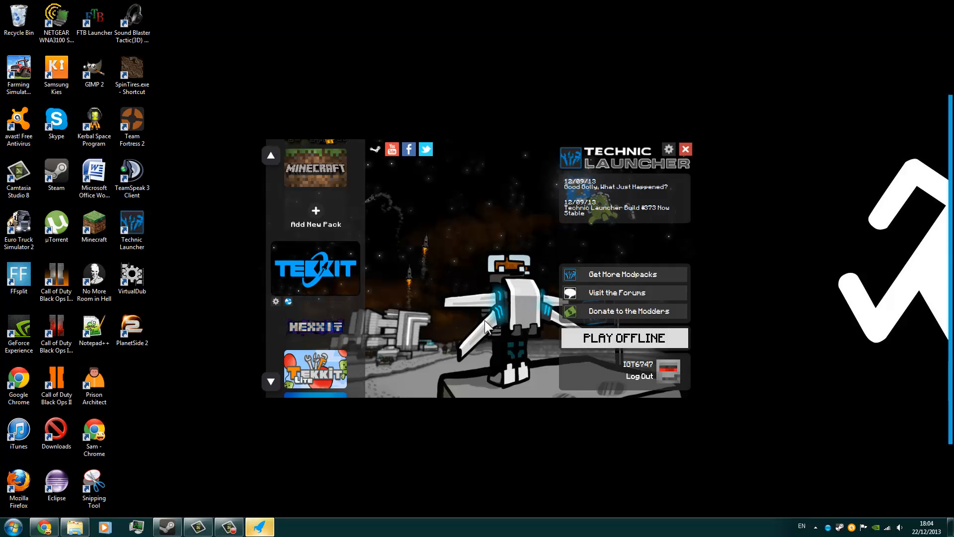
{"action": "left_click", "coordinate": [272, 381]}
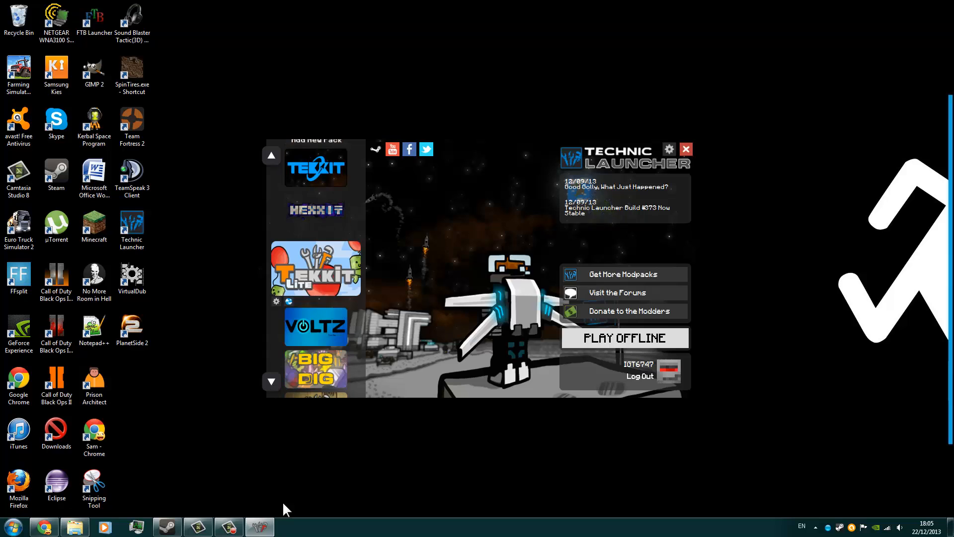
{"action": "mouse_move", "coordinate": [265, 534]}
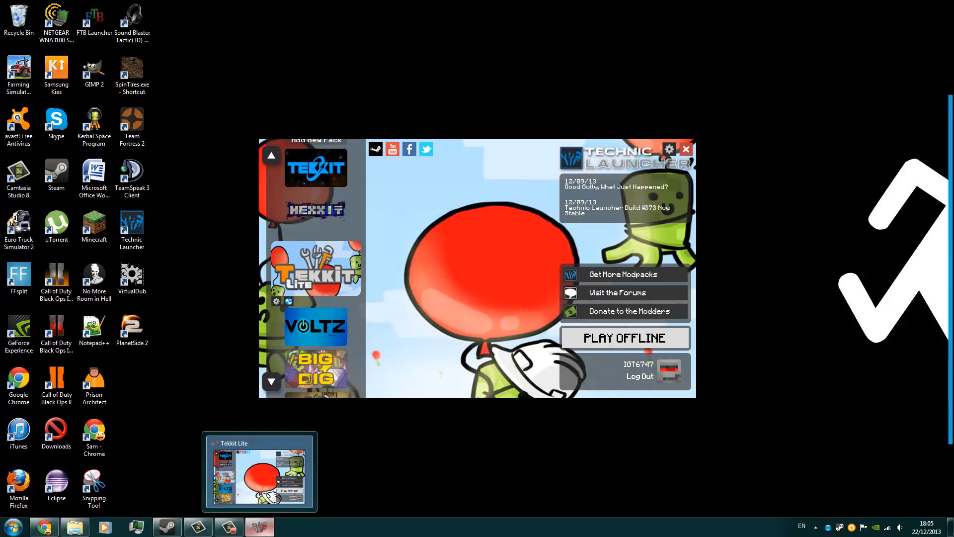
{"action": "left_click", "coordinate": [277, 383]}
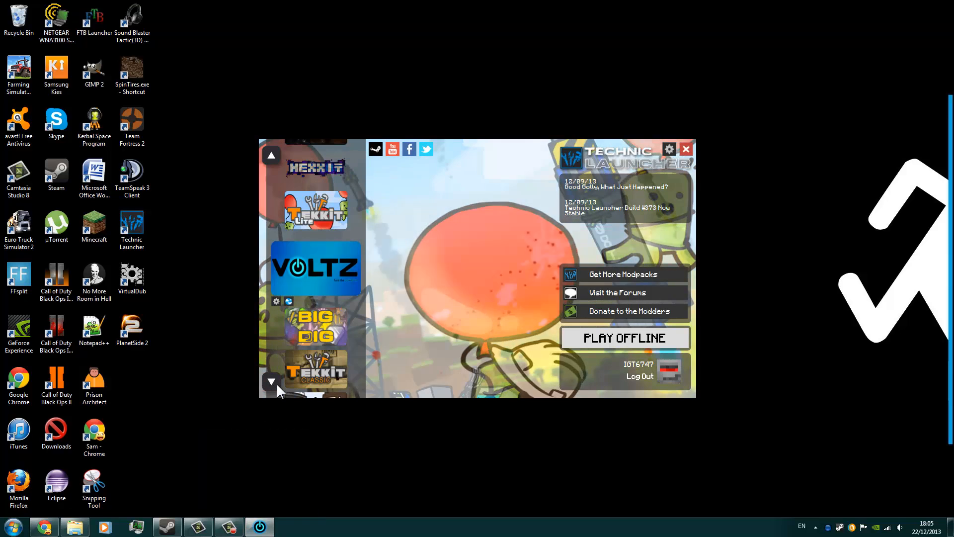
{"action": "left_click", "coordinate": [276, 383]}
{"action": "left_click", "coordinate": [277, 383]}
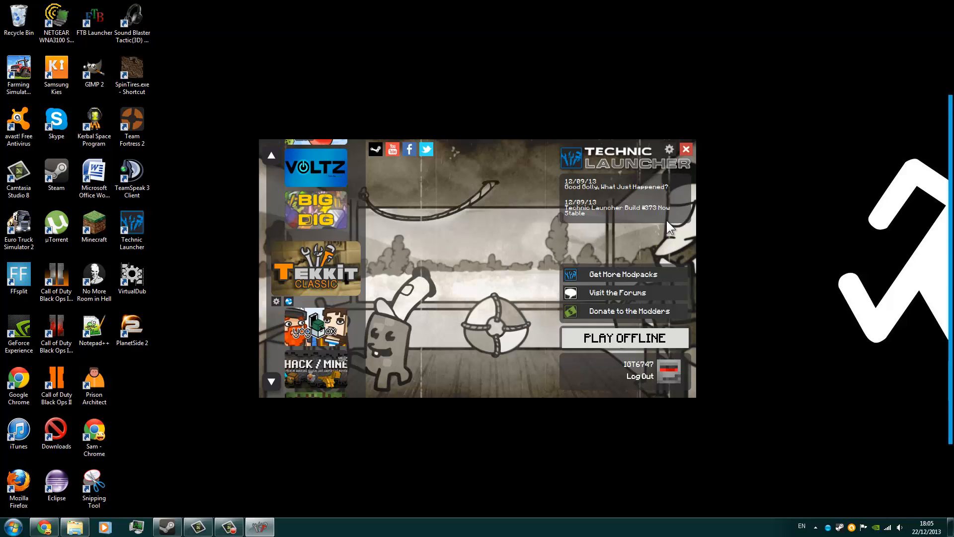
Browse the launcher's other modpacks and bring up the main Tekkit pack.
{"action": "scroll", "coordinate": [290, 321], "scroll_direction": "up", "scroll_amount": 4}
{"action": "scroll", "coordinate": [294, 325], "scroll_direction": "up", "scroll_amount": 2}
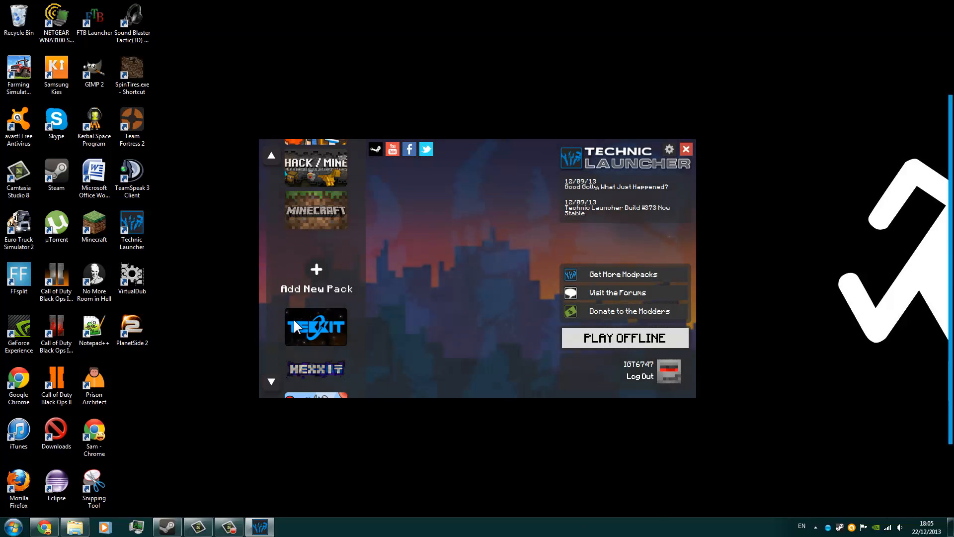
{"action": "scroll", "coordinate": [294, 325], "scroll_direction": "down", "scroll_amount": 2}
{"action": "scroll", "coordinate": [294, 326], "scroll_direction": "up", "scroll_amount": 1}
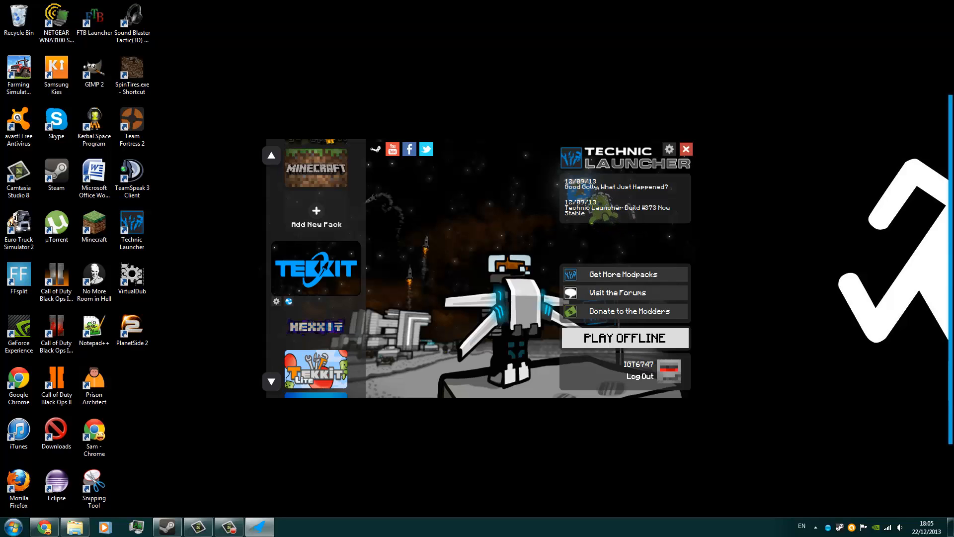
Run ipconfig in a Command Prompt, check the wireless adapter's addresses, and close the prompt.
{"action": "key", "text": "super"}
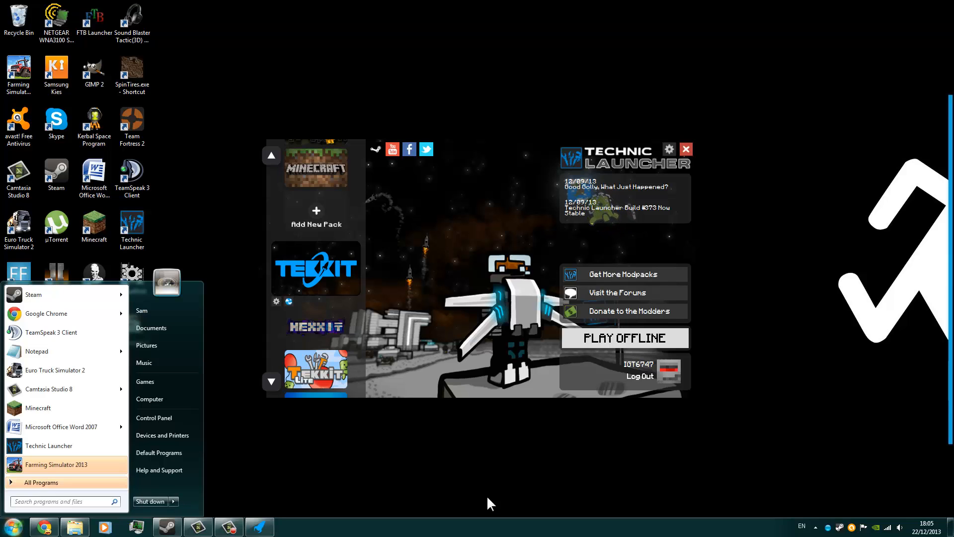
{"action": "type", "text": "cmd"}
{"action": "key", "text": "Return"}
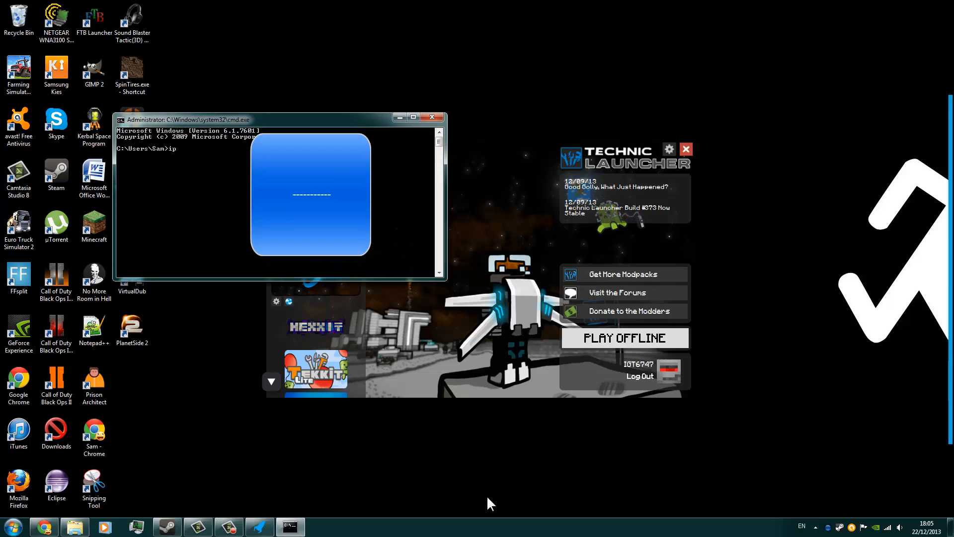
{"action": "type", "text": "ipconfig"}
{"action": "key", "text": "Return"}
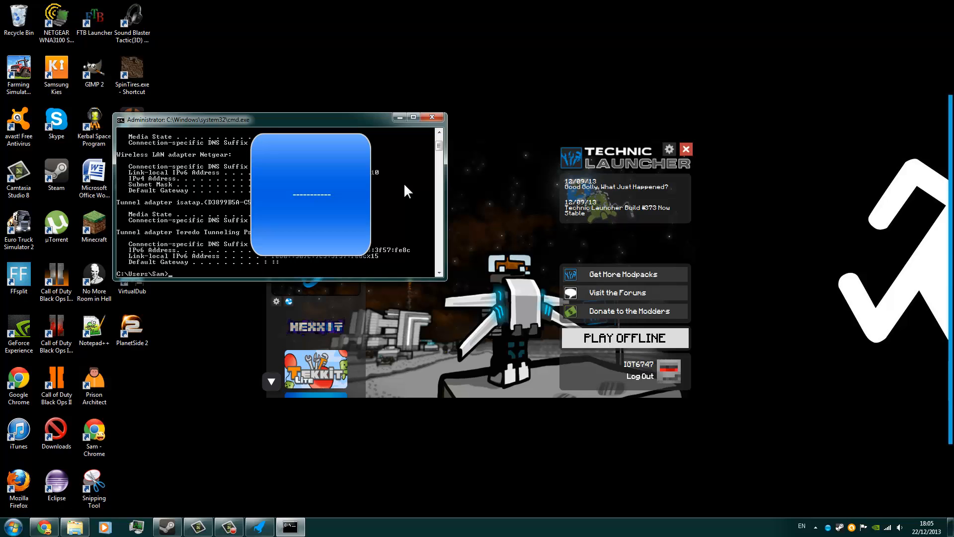
{"action": "scroll", "coordinate": [403, 183], "scroll_direction": "up", "scroll_amount": 2}
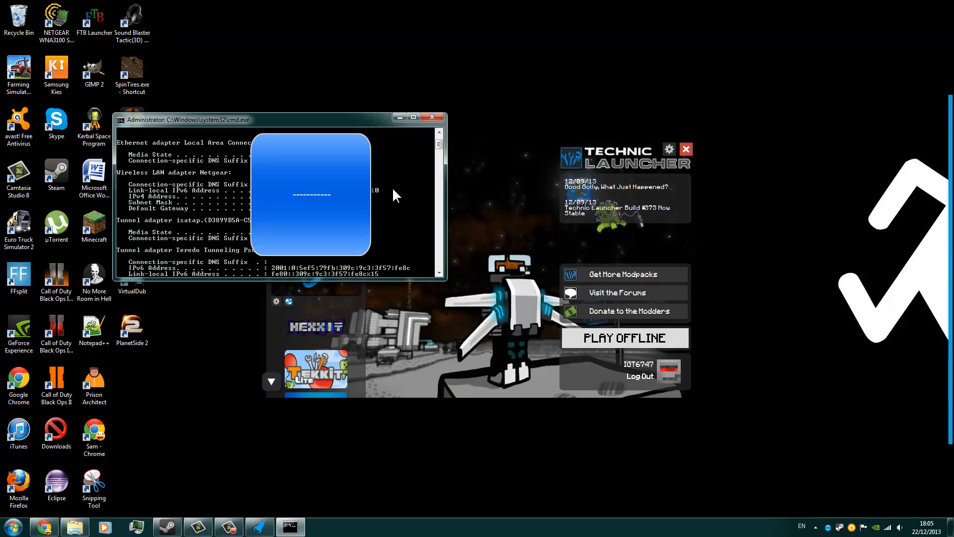
{"action": "left_click", "coordinate": [433, 117]}
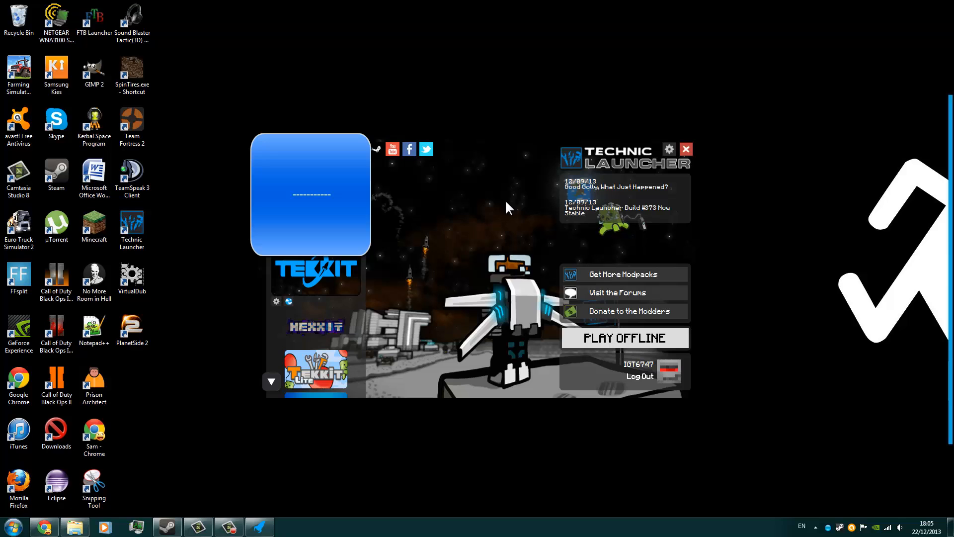
Close Technic Launcher and go back to the Test folder in the file explorer.
{"action": "left_click", "coordinate": [685, 149]}
{"action": "left_click", "coordinate": [74, 527]}
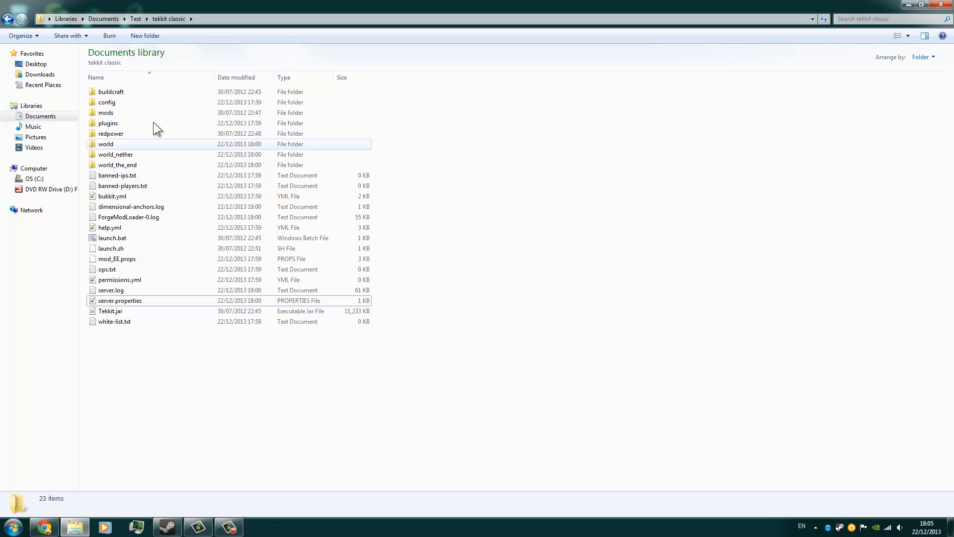
{"action": "left_click", "coordinate": [2, 10]}
{"action": "left_click", "coordinate": [420, 116]}
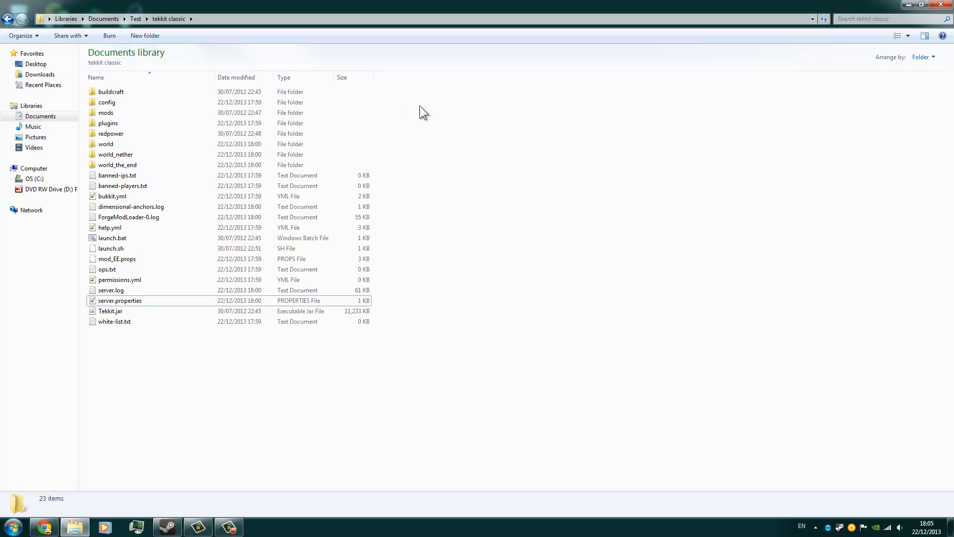
{"action": "left_click", "coordinate": [7, 19]}
Look over the mod list on the Tekkit web page and return to the Test folder.
{"action": "left_click", "coordinate": [44, 527]}
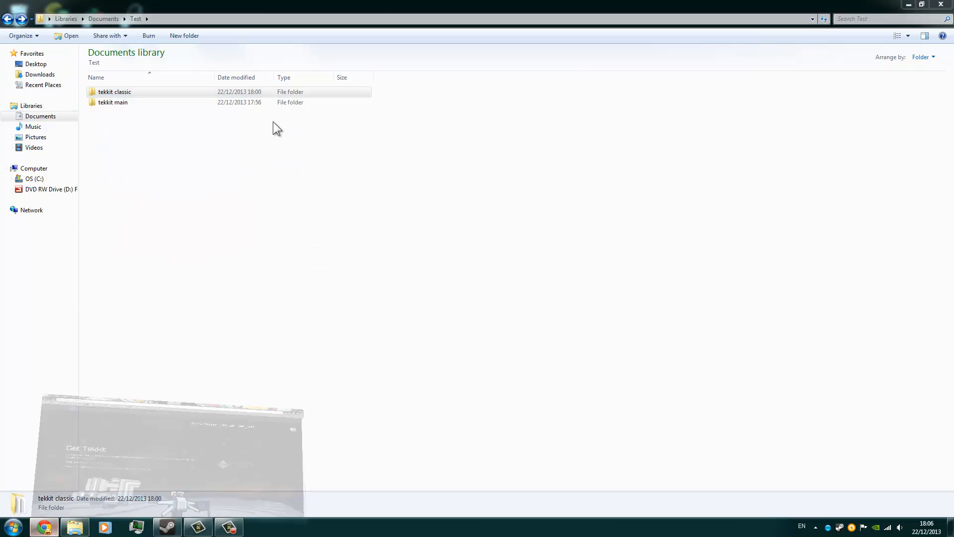
{"action": "scroll", "coordinate": [258, 359], "scroll_direction": "up", "scroll_amount": 7}
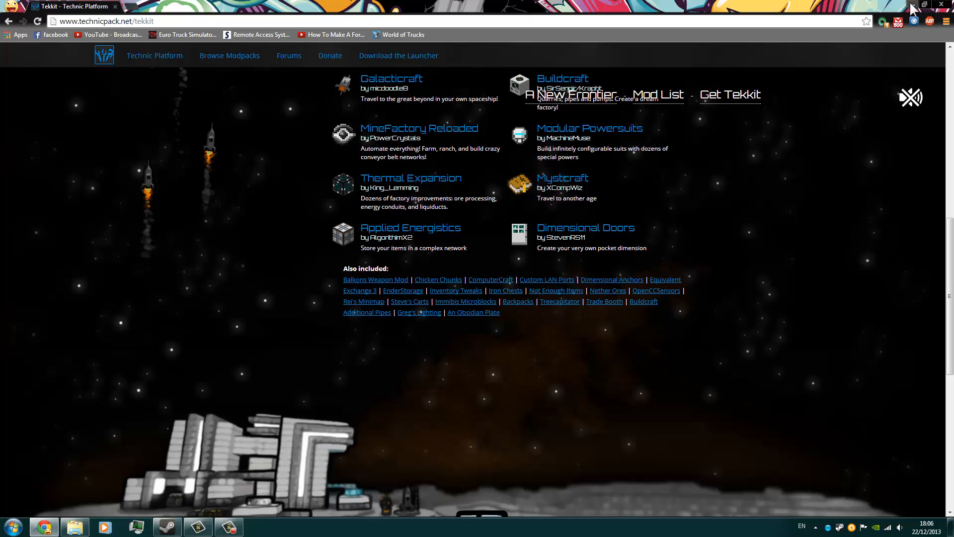
{"action": "left_click", "coordinate": [913, 4]}
Extract Tekkit_Server_v1.1.10.zip inside the tekkit main folder and delete the archive.
{"action": "double_click", "coordinate": [119, 102]}
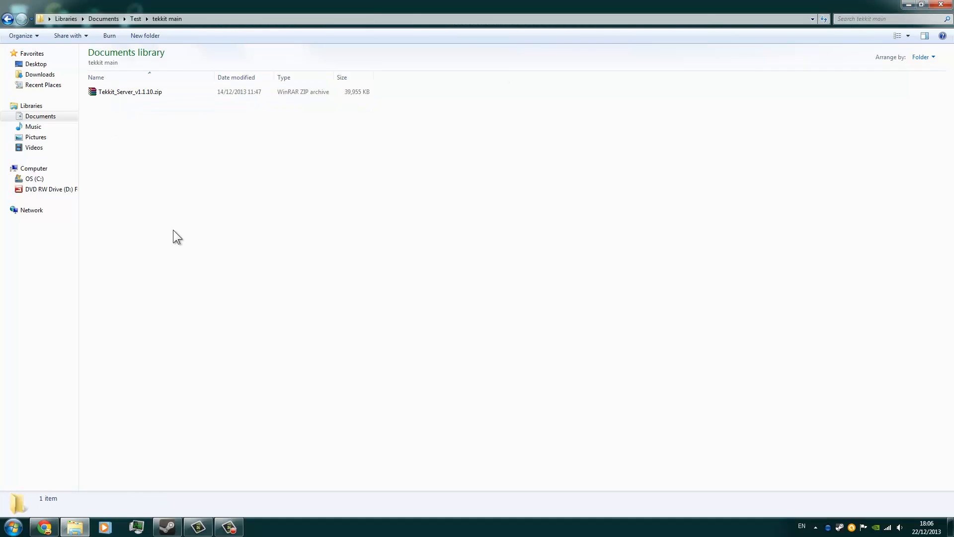
{"action": "right_click", "coordinate": [162, 91]}
{"action": "left_click", "coordinate": [205, 151]}
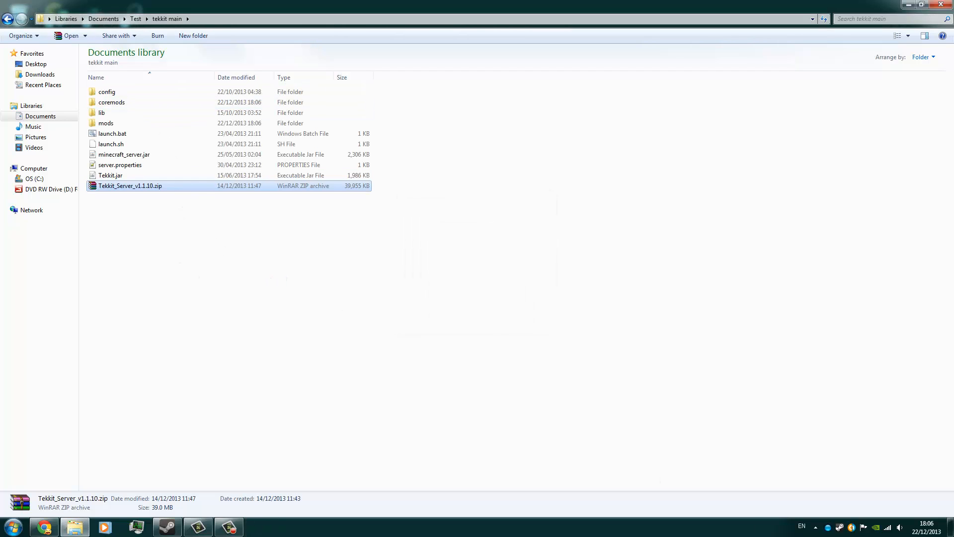
{"action": "key", "text": "Delete"}
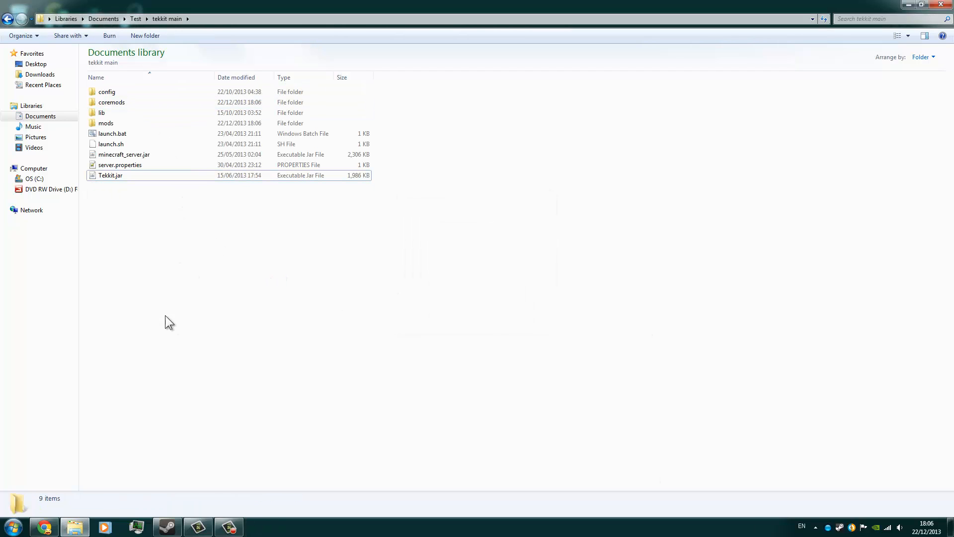
Run launch.bat to generate the main Tekkit server's files, and shut the server down with the stop command.
{"action": "double_click", "coordinate": [110, 134]}
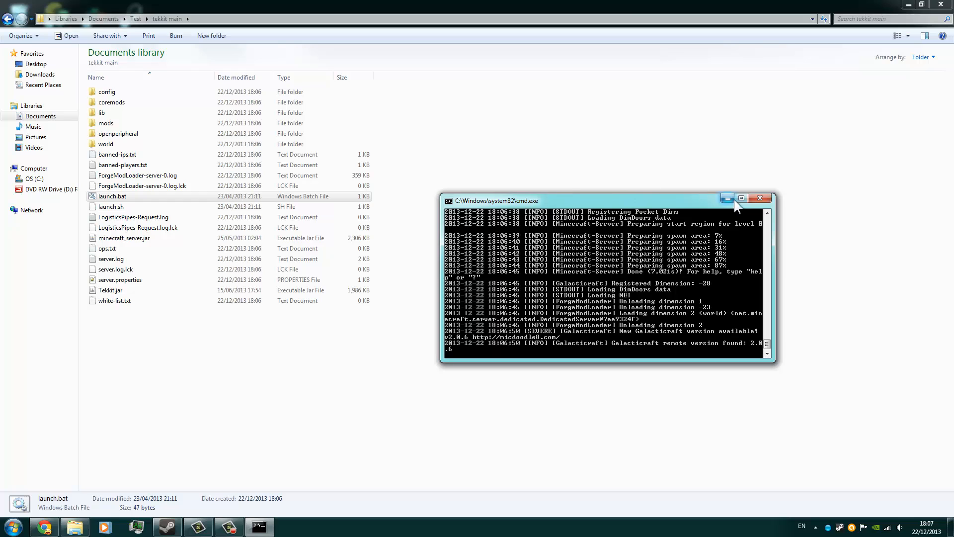
{"action": "type", "text": "stop"}
{"action": "key", "text": "Return"}
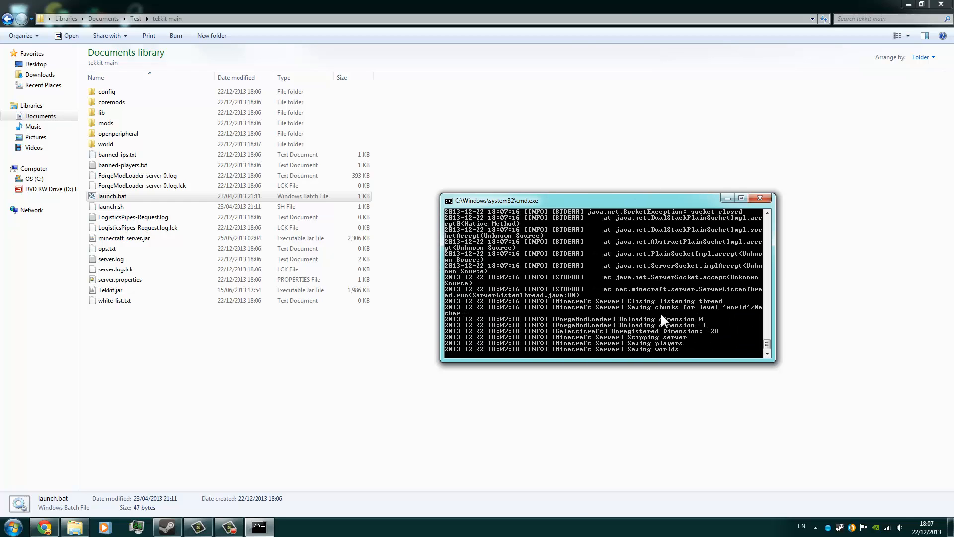
{"action": "key", "text": "Return"}
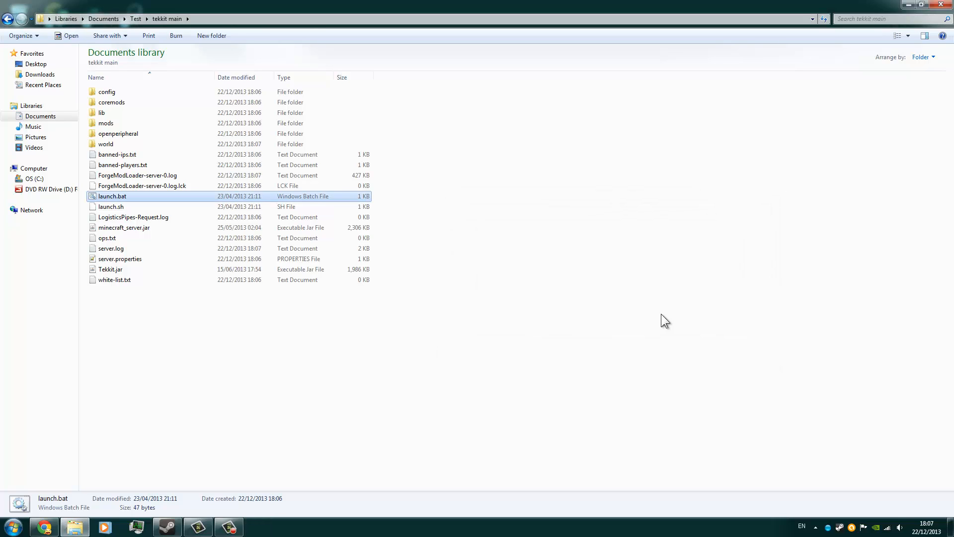
Open the tekkit main folder's server.properties, review its settings including the server-port entry, and close the file.
{"action": "left_click", "coordinate": [661, 315]}
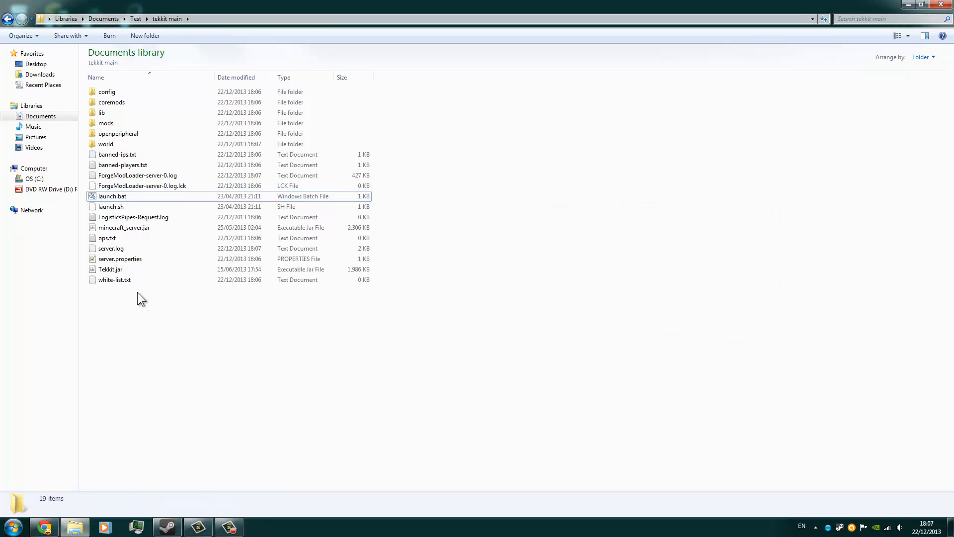
{"action": "double_click", "coordinate": [151, 258]}
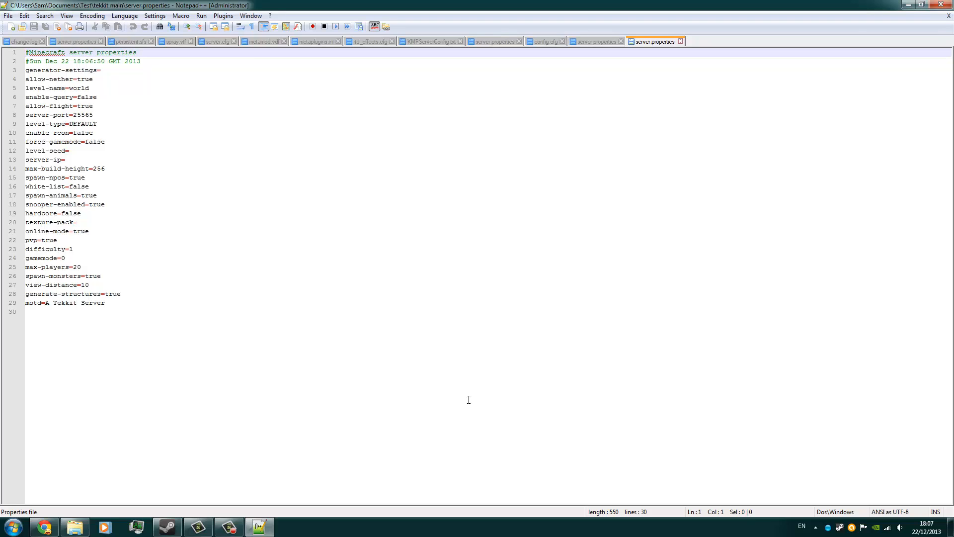
{"action": "left_click_drag", "start_coordinate": [93, 115], "coordinate": [74, 115]}
{"action": "left_click", "coordinate": [941, 5]}
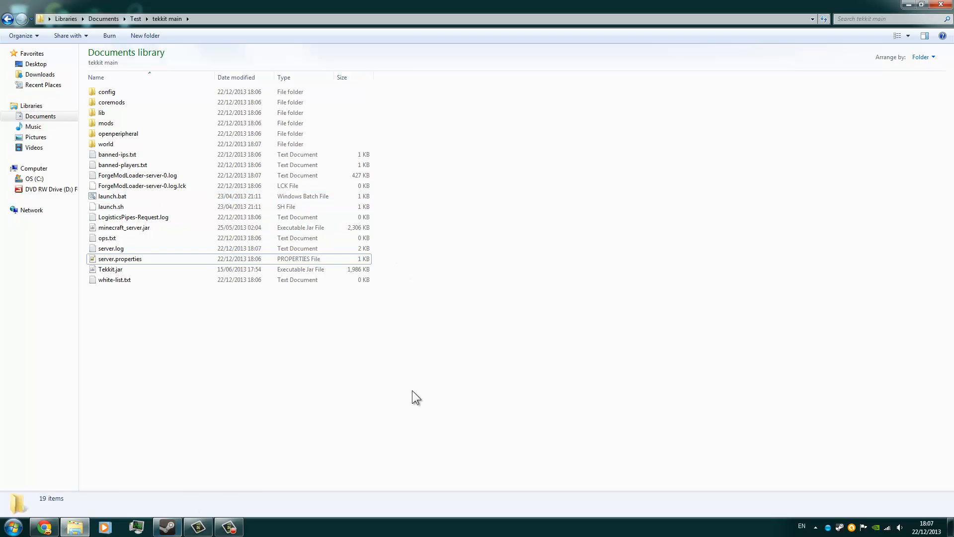
Minimize the file explorer, start Technic Launcher from the desktop, and launch the Tekkit modpack.
{"action": "left_click", "coordinate": [908, 4]}
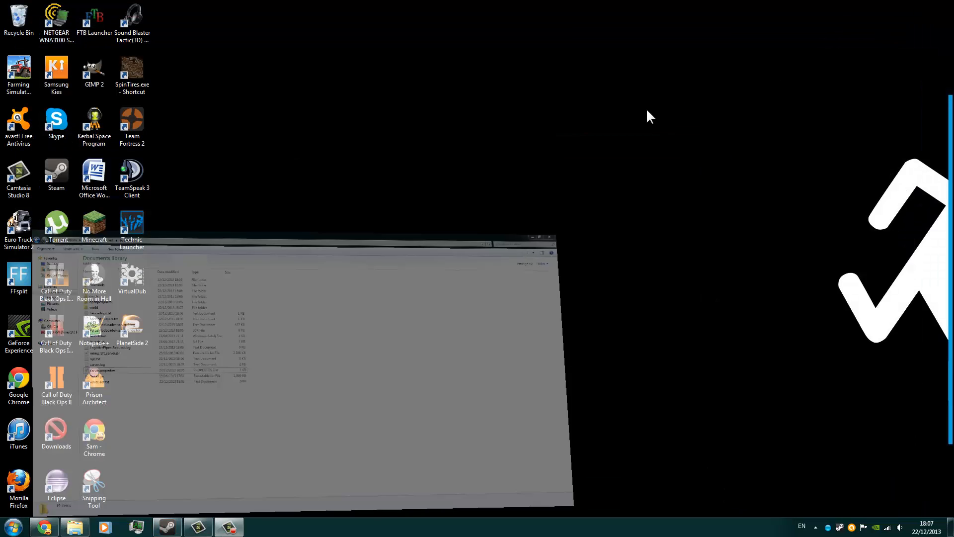
{"action": "double_click", "coordinate": [134, 231]}
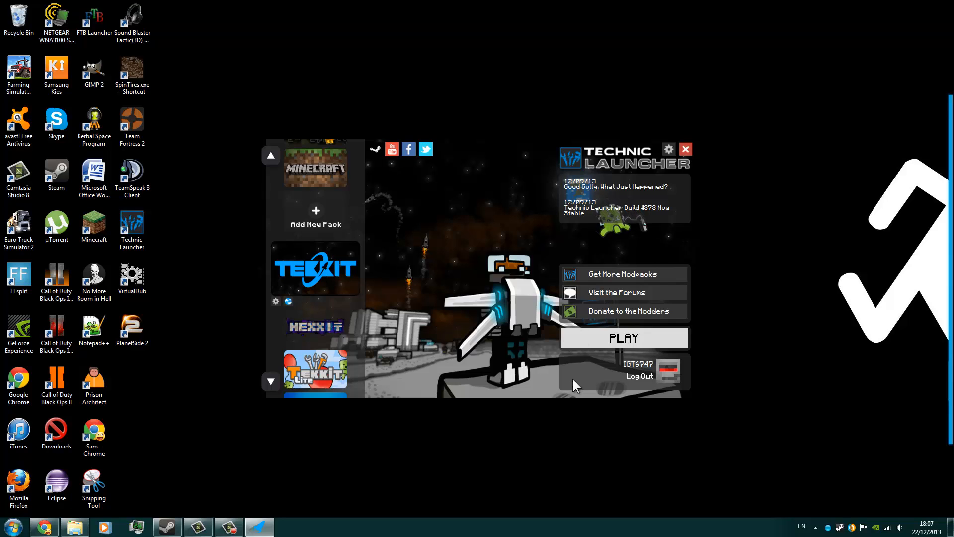
{"action": "left_click", "coordinate": [592, 344]}
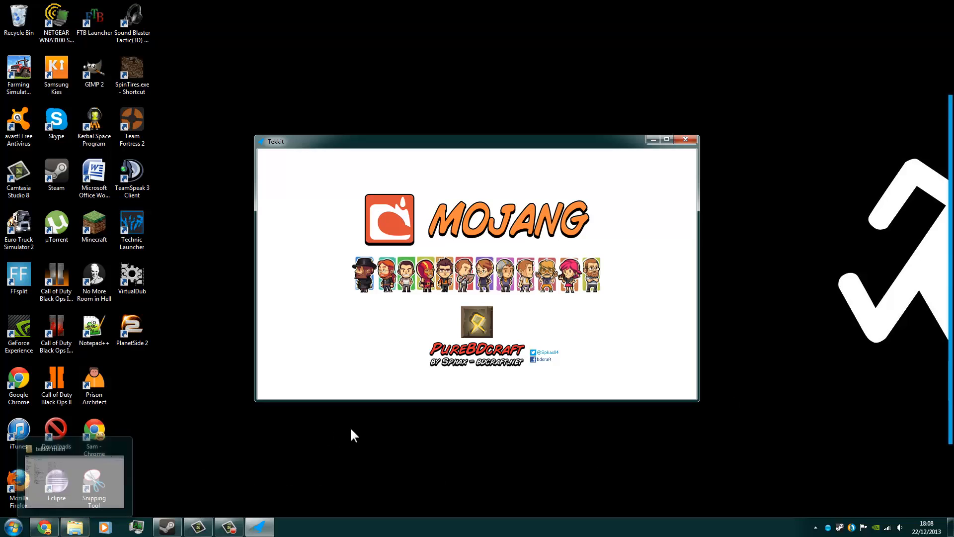
Return to the tekkit main folder, open launch.bat for editing in Notepad, and examine its -Xmx and -Xms memory arguments.
{"action": "left_click", "coordinate": [74, 480]}
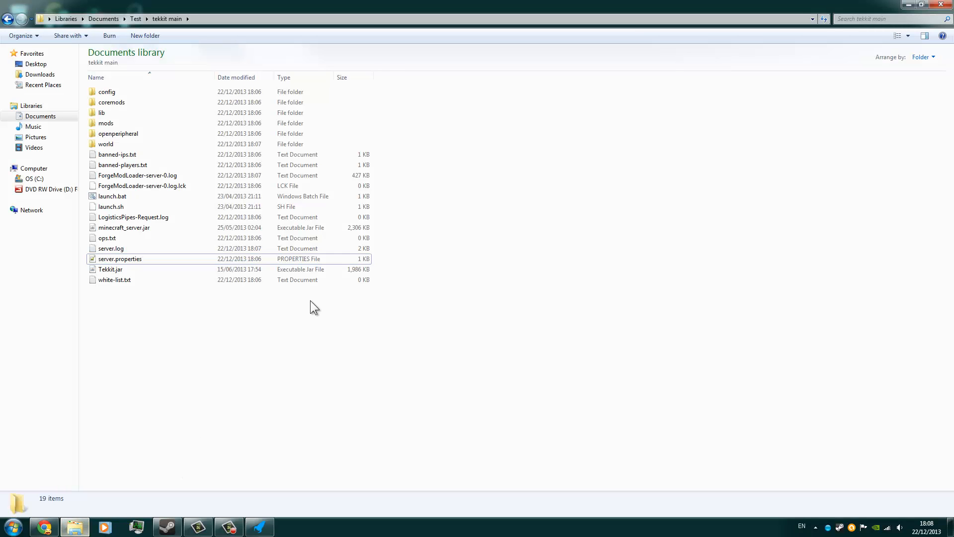
{"action": "left_click", "coordinate": [145, 197]}
{"action": "right_click", "coordinate": [145, 197]}
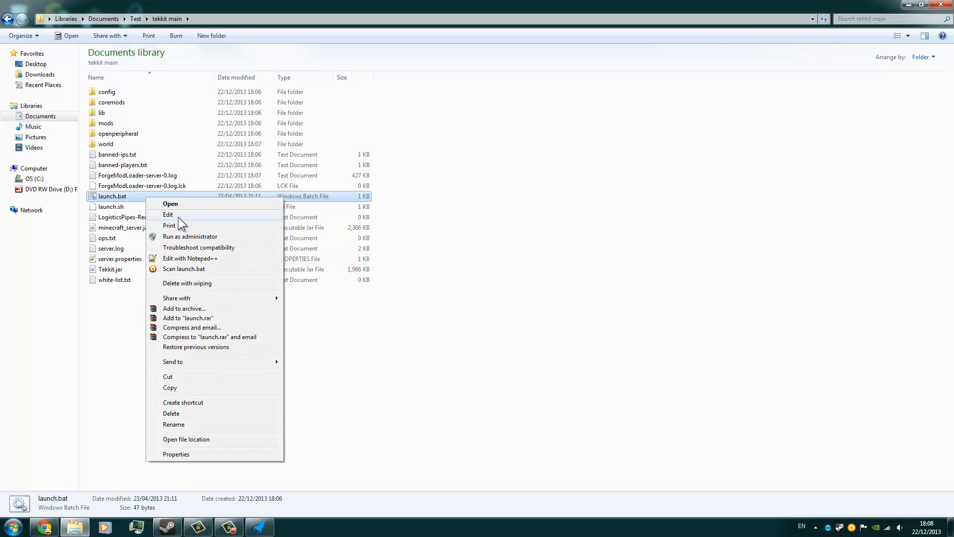
{"action": "left_click", "coordinate": [178, 215]}
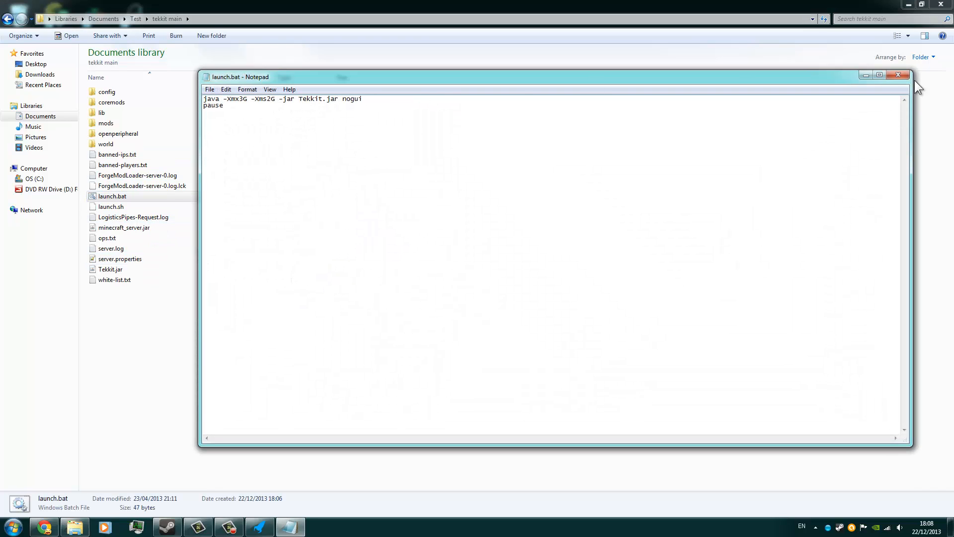
{"action": "left_click", "coordinate": [880, 74]}
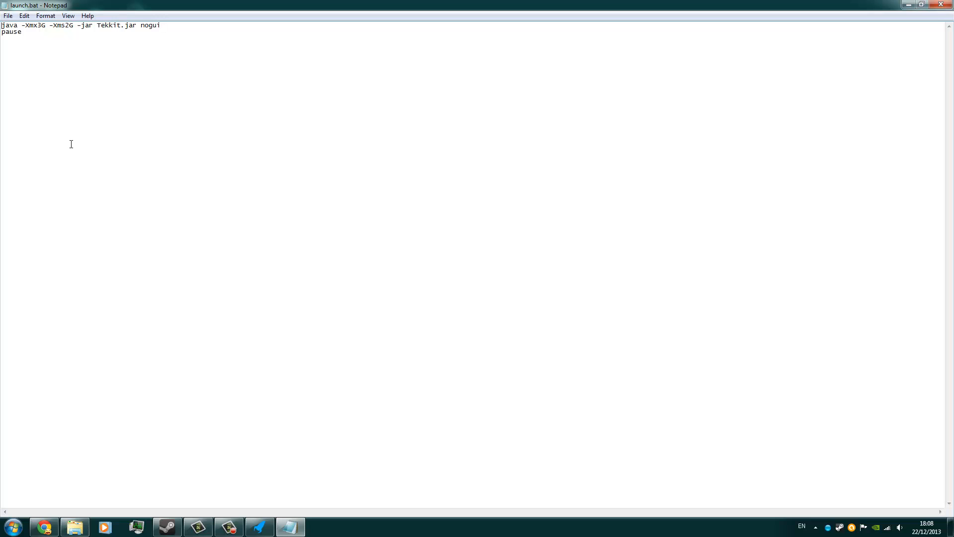
{"action": "left_click_drag", "start_coordinate": [24, 24], "coordinate": [37, 27]}
{"action": "left_click", "coordinate": [20, 30]}
{"action": "left_click_drag", "start_coordinate": [49, 27], "coordinate": [66, 23]}
{"action": "left_click", "coordinate": [75, 28]}
Set the memory arguments in launch.bat to -Xmx4G and -Xms2G, then save and close the file.
{"action": "key", "text": "BackSpace"}
{"action": "type", "text": "10"}
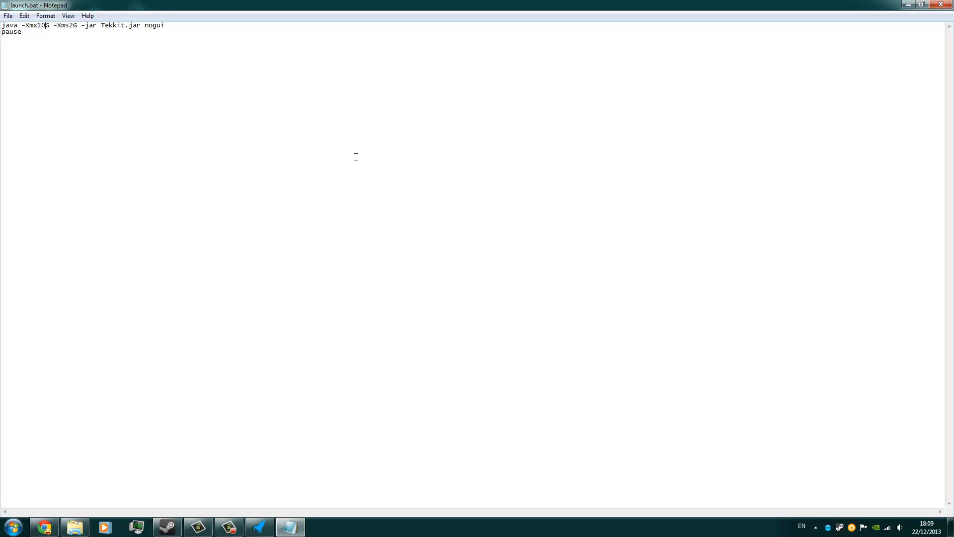
{"action": "key", "text": "BackSpace"}
{"action": "key", "text": "BackSpace"}
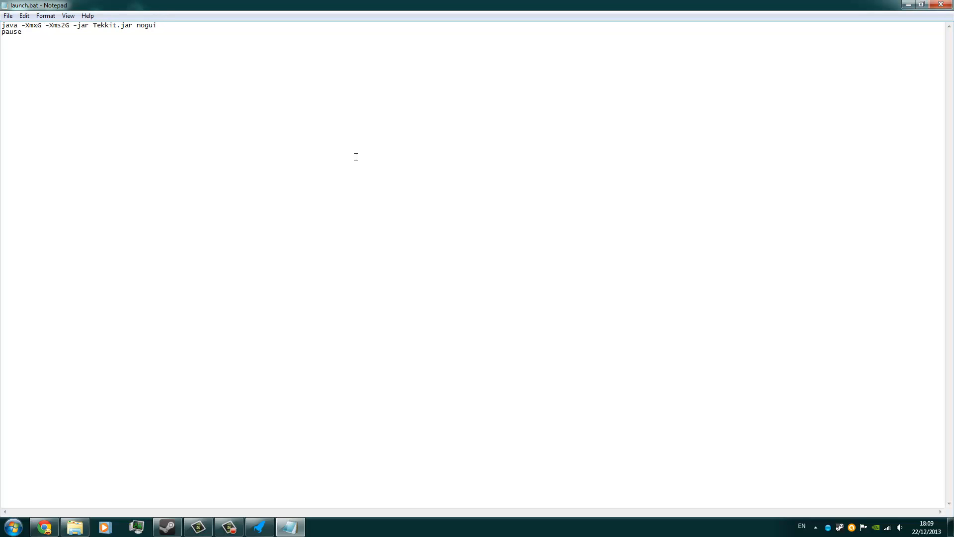
{"action": "type", "text": "4"}
{"action": "key", "text": "BackSpace"}
{"action": "type", "text": "M"}
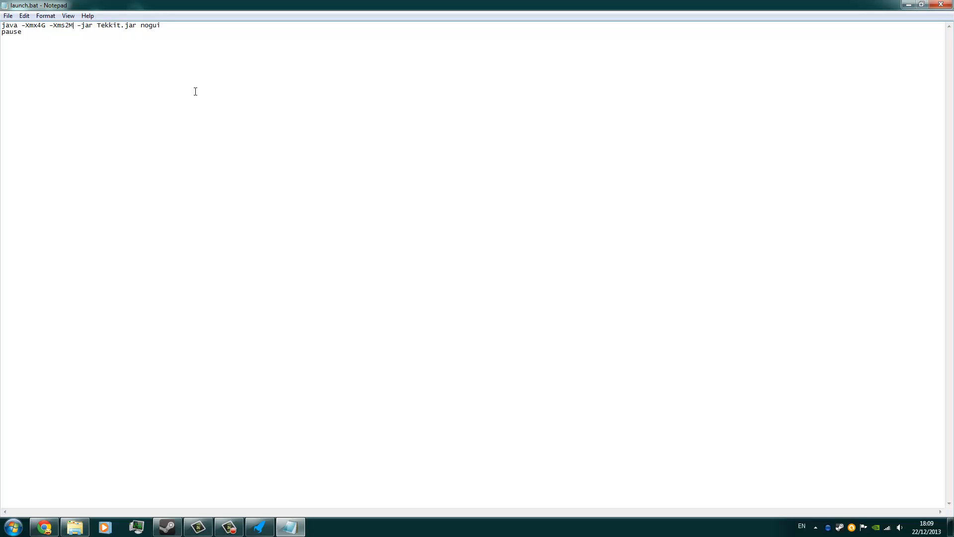
{"action": "key", "text": "BackSpace"}
{"action": "type", "text": "G"}
{"action": "left_click", "coordinate": [941, 4]}
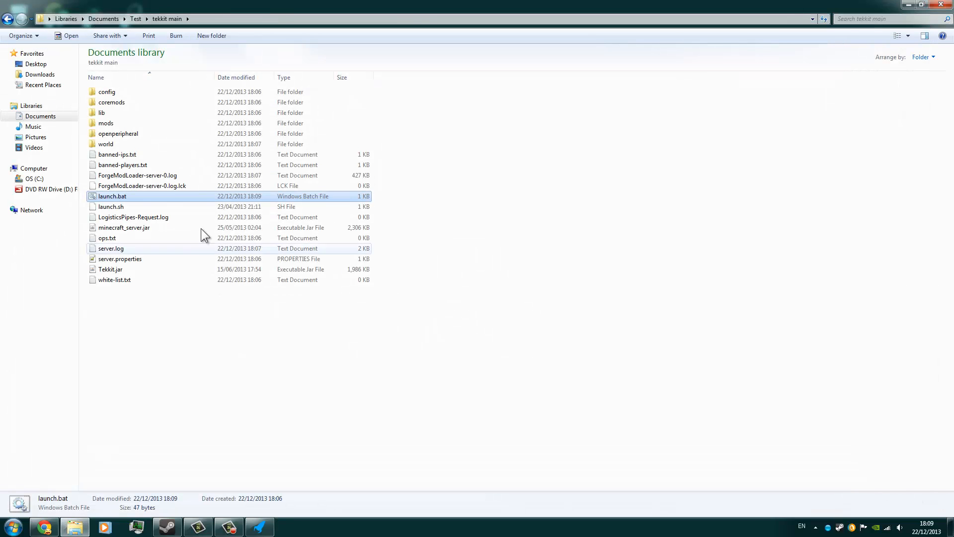
Start the main Tekkit server with launch.bat and open the multiplayer server list in the Tekkit game.
{"action": "double_click", "coordinate": [144, 195]}
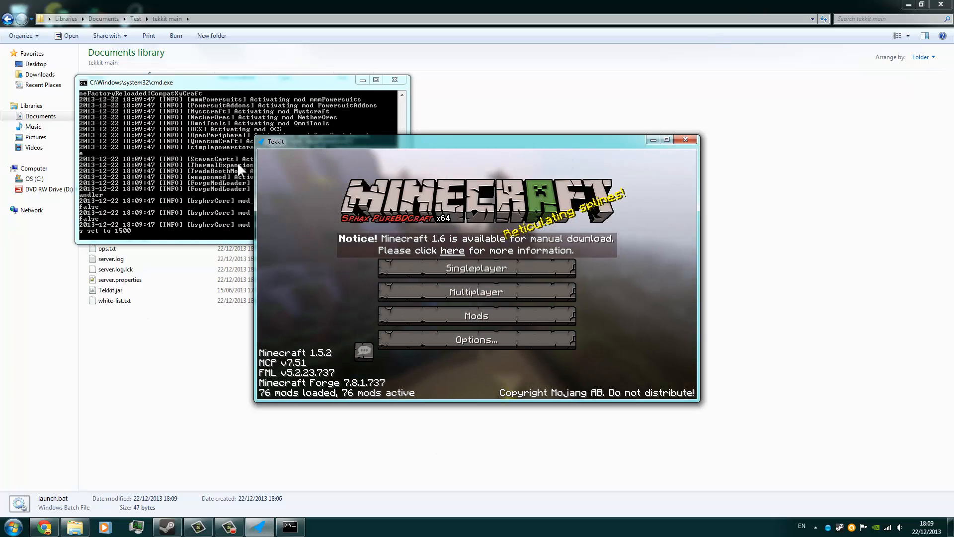
{"action": "left_click", "coordinate": [461, 295]}
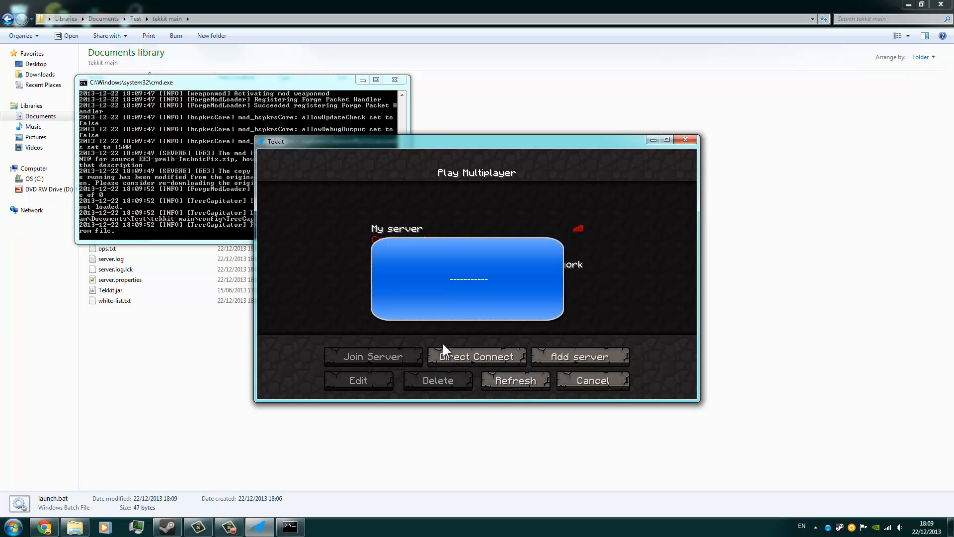
View the saved details of the My server entry and leave them without saving changes.
{"action": "left_click", "coordinate": [444, 247]}
{"action": "left_click", "coordinate": [360, 380]}
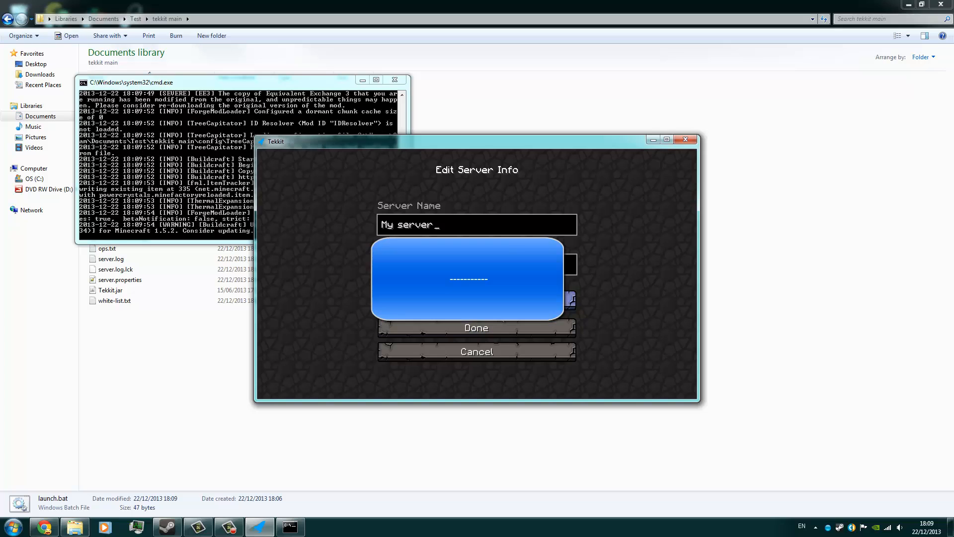
{"action": "left_click", "coordinate": [480, 352]}
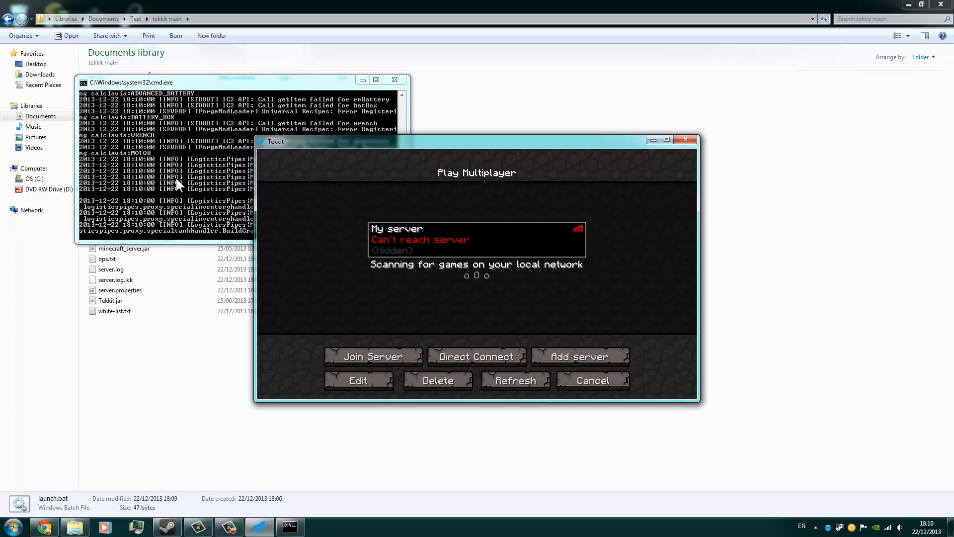
Refresh the multiplayer list, join My server, and try breaking a block in the world.
{"action": "left_click", "coordinate": [512, 374]}
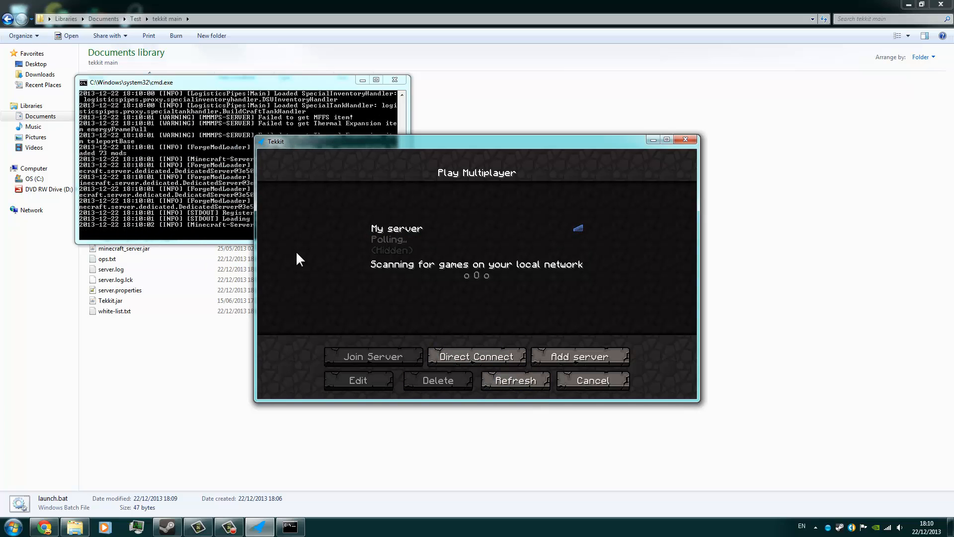
{"action": "double_click", "coordinate": [526, 237]}
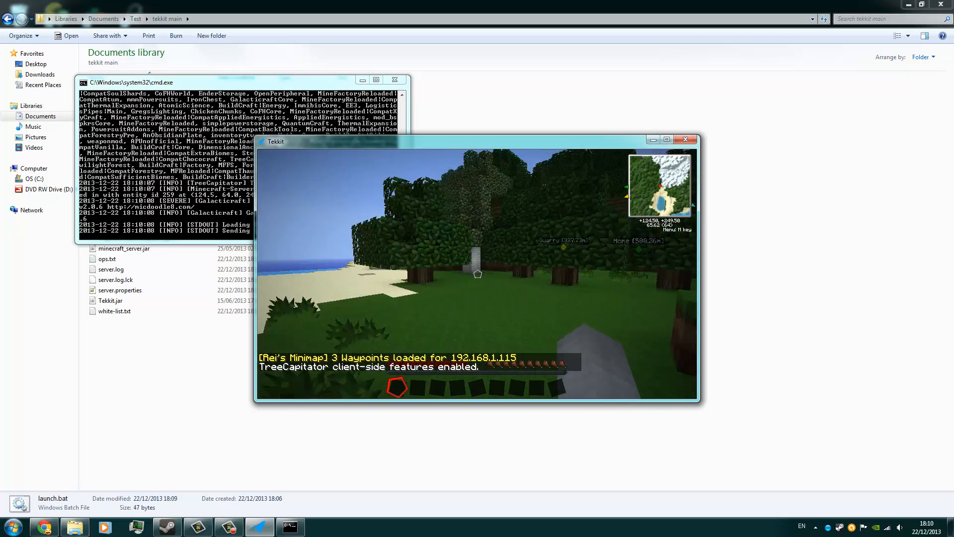
{"action": "left_click", "coordinate": [478, 274]}
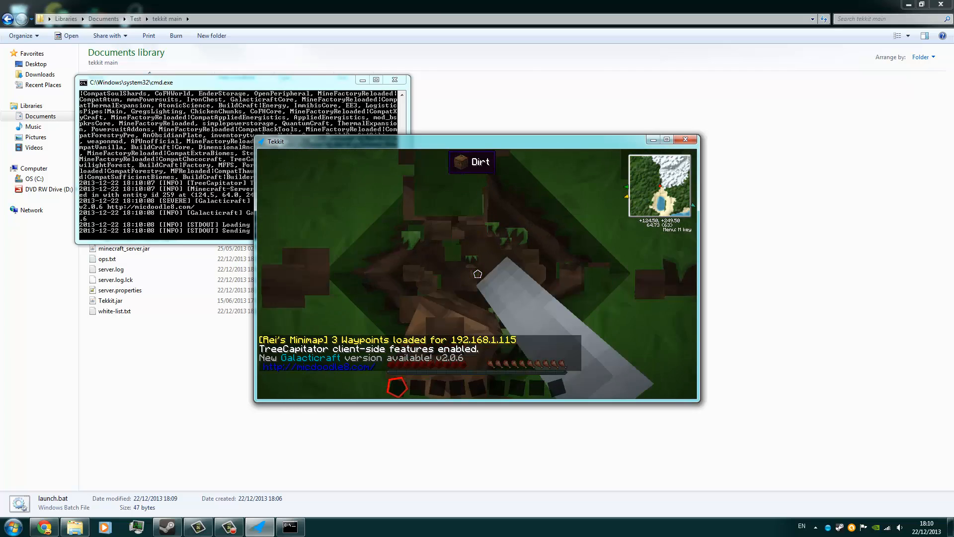
{"action": "key", "text": "space"}
{"action": "right_click", "coordinate": [478, 274]}
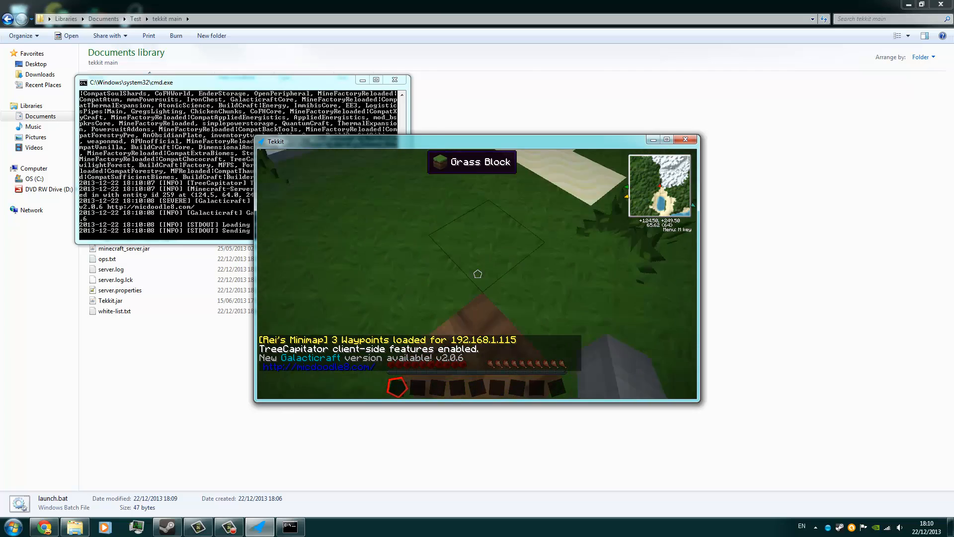
Grant operator rights to the player's own account with the op command in the server console.
{"action": "left_click", "coordinate": [143, 170]}
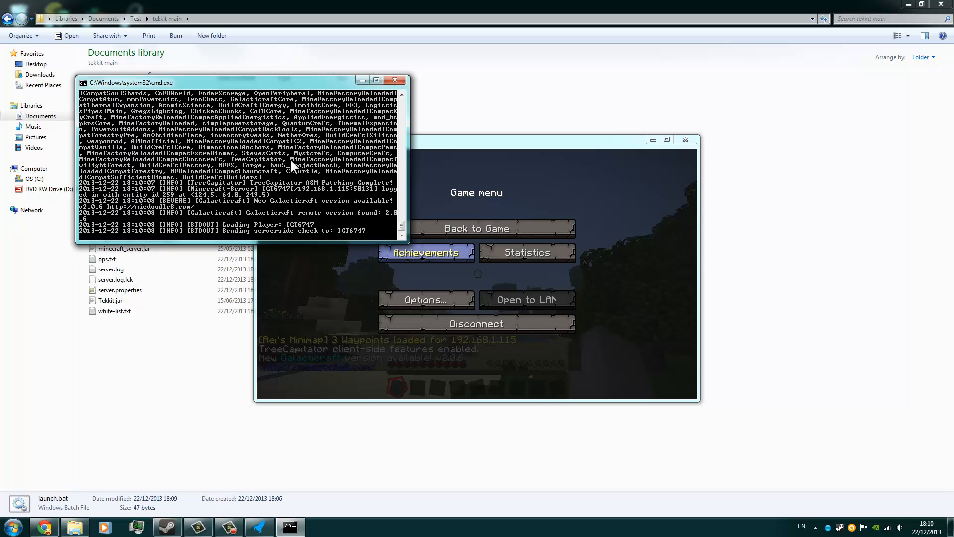
{"action": "type", "text": "op igt"}
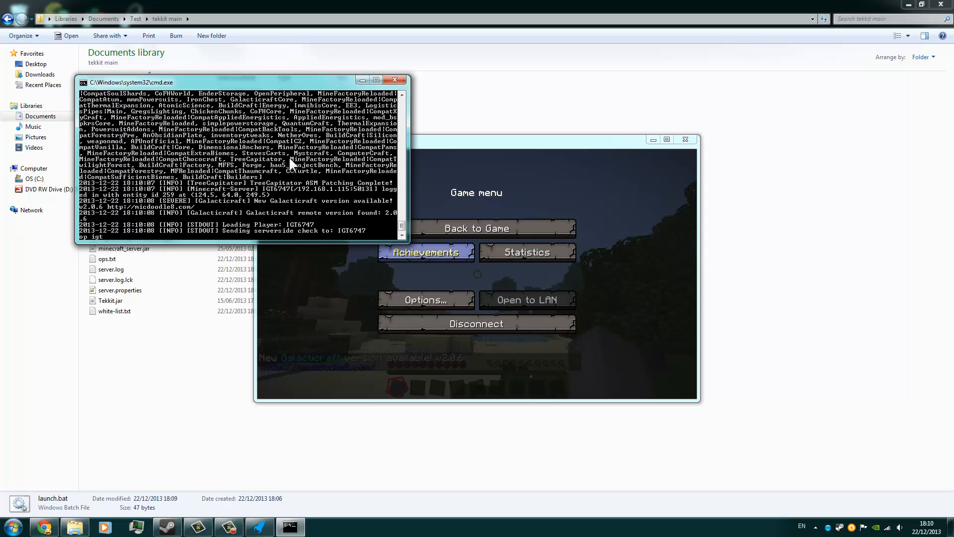
{"action": "type", "text": "6747"}
{"action": "key", "text": "Return"}
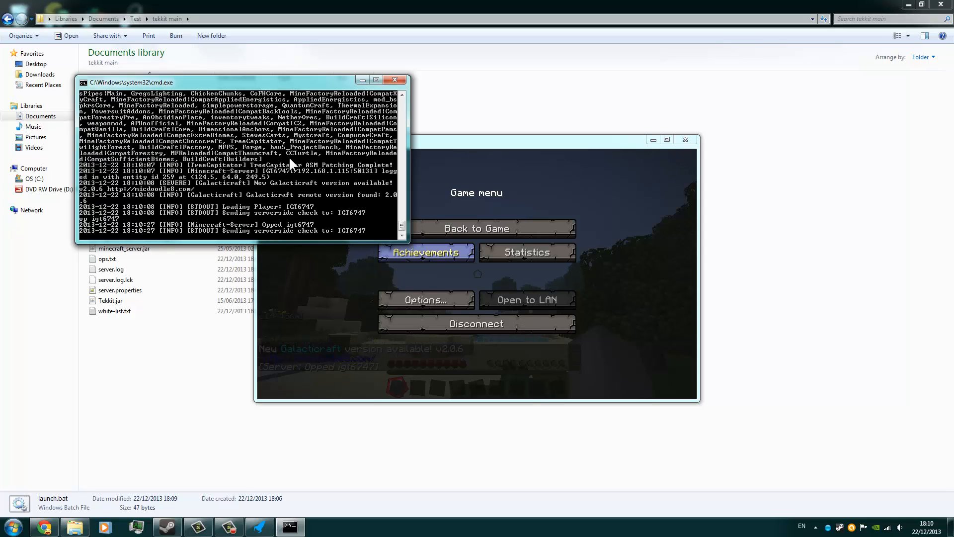
Resume the game and remove the player account's operator rights with the /deop chat command.
{"action": "left_click", "coordinate": [365, 348]}
{"action": "left_click", "coordinate": [450, 229]}
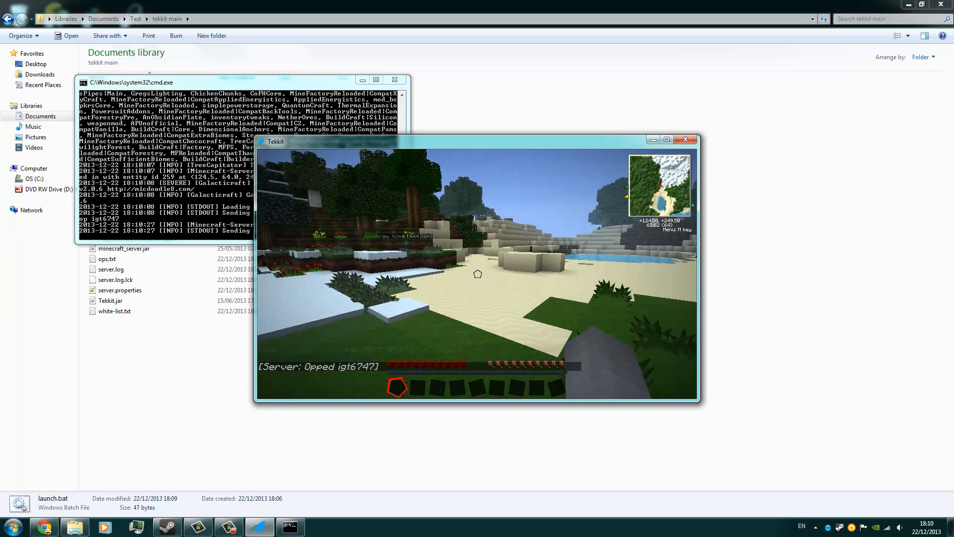
{"action": "type", "text": "/"}
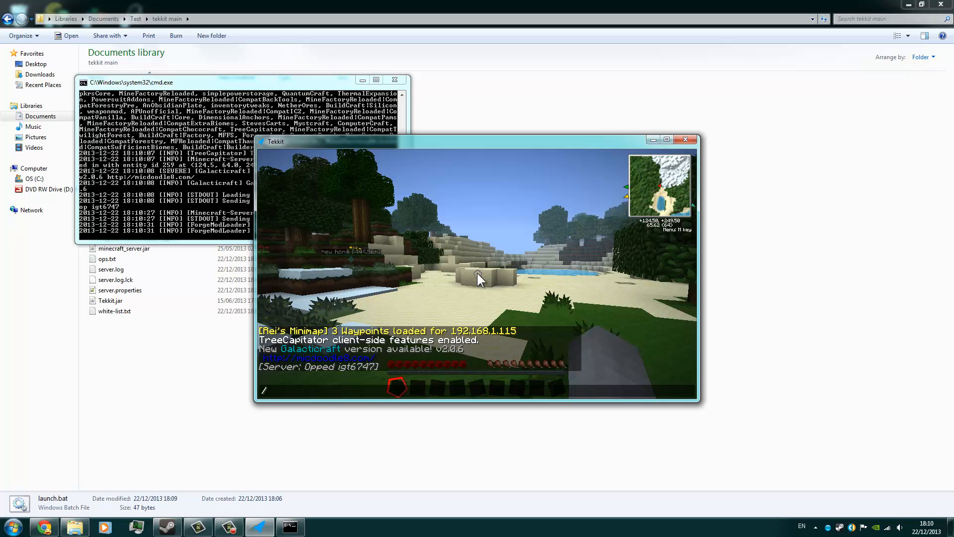
{"action": "type", "text": "deop igt6747"}
{"action": "key", "text": "Return"}
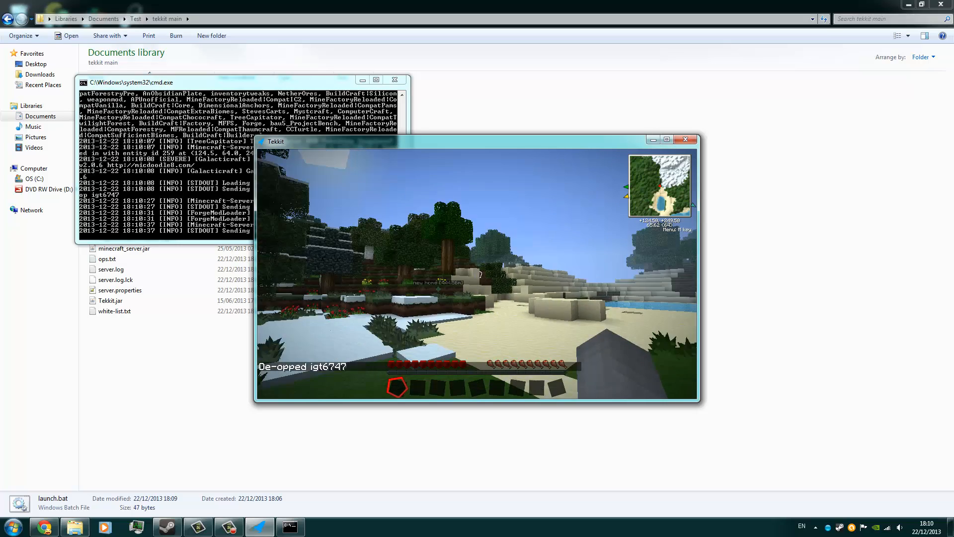
Pause the game and repeat the op command for the player's account in the server console.
{"action": "key", "text": "Escape"}
{"action": "key", "text": "Escape"}
{"action": "key", "text": "e"}
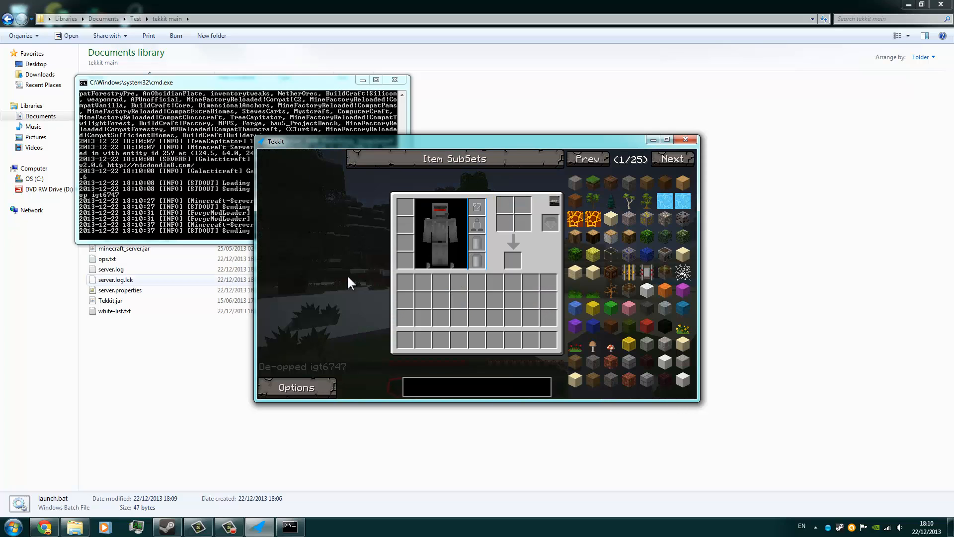
{"action": "key", "text": "Escape"}
{"action": "key", "text": "Escape"}
{"action": "left_click", "coordinate": [177, 164]}
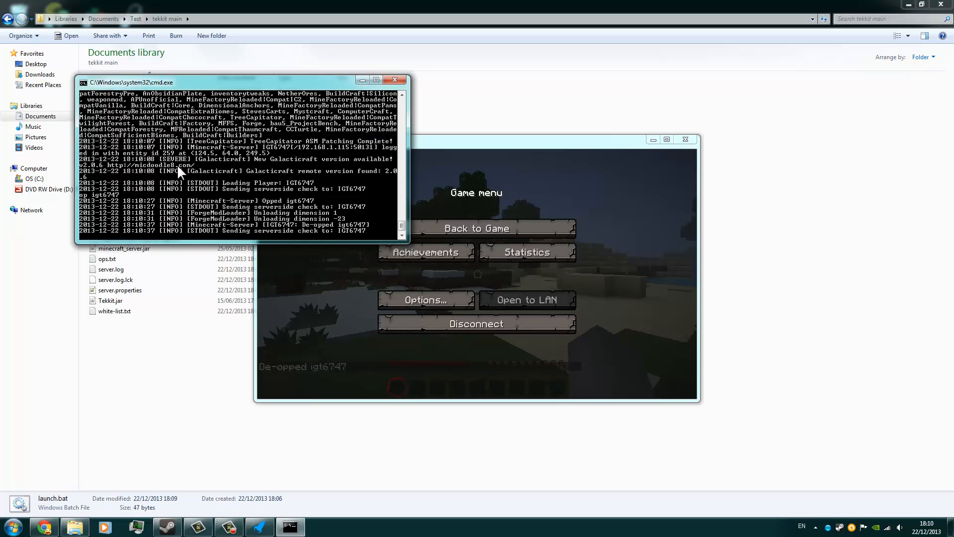
{"action": "key", "text": "Up"}
{"action": "key", "text": "Return"}
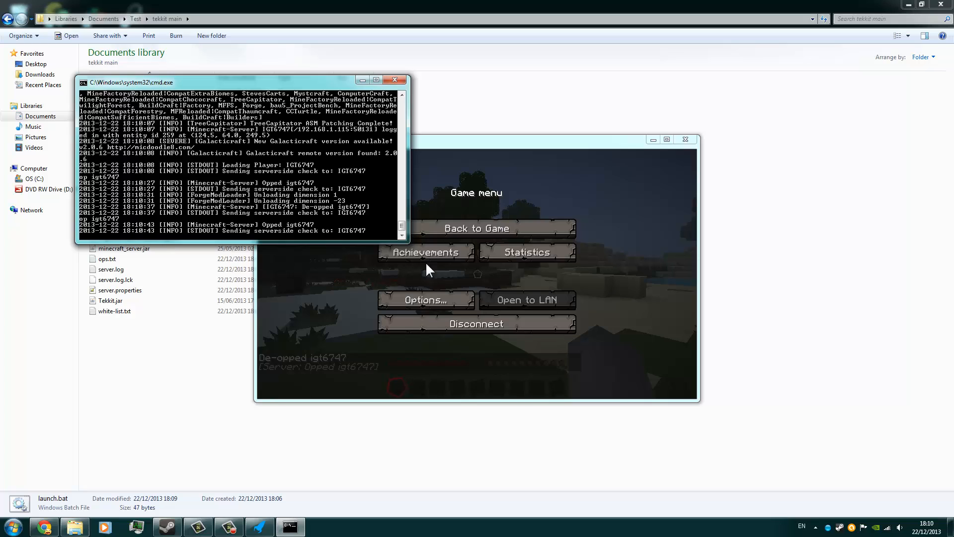
Resume the game and walk forward through the server world.
{"action": "left_click", "coordinate": [560, 234]}
{"action": "left_click", "coordinate": [528, 225]}
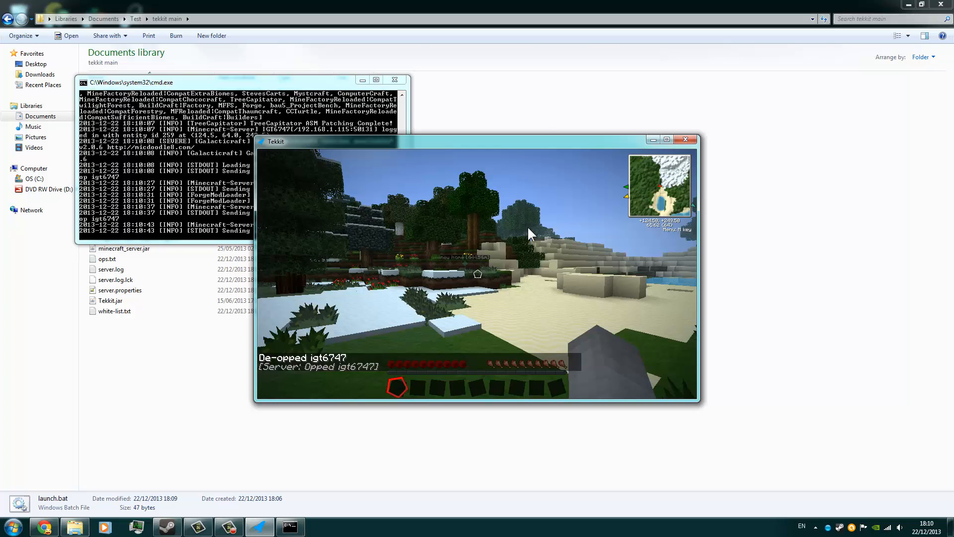
{"action": "key", "text": "e"}
{"action": "key", "text": "e"}
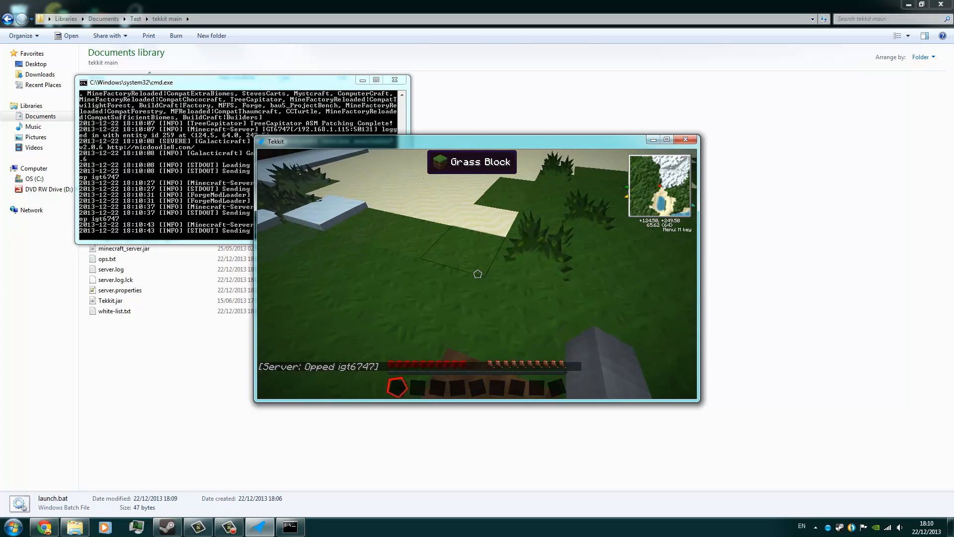
{"action": "key", "text": "w"}
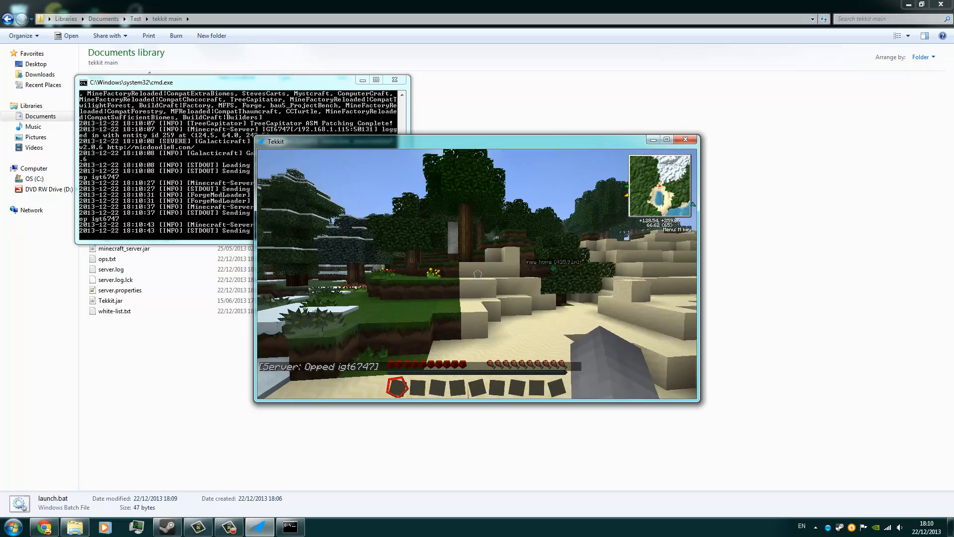
Try to give the player's own account 68 of item ID 6 with the /give chat command.
{"action": "key", "text": "slash"}
{"action": "type", "text": "give i"}
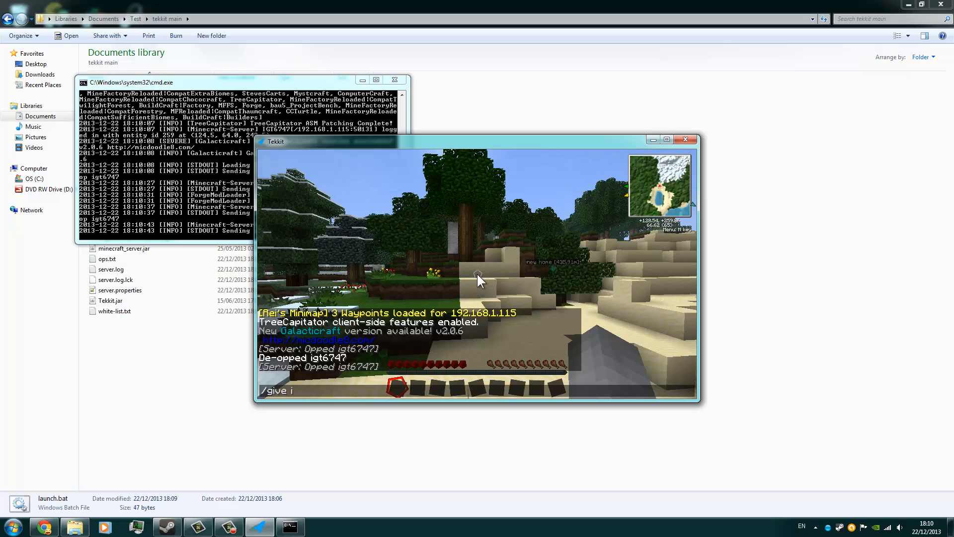
{"action": "type", "text": "gf"}
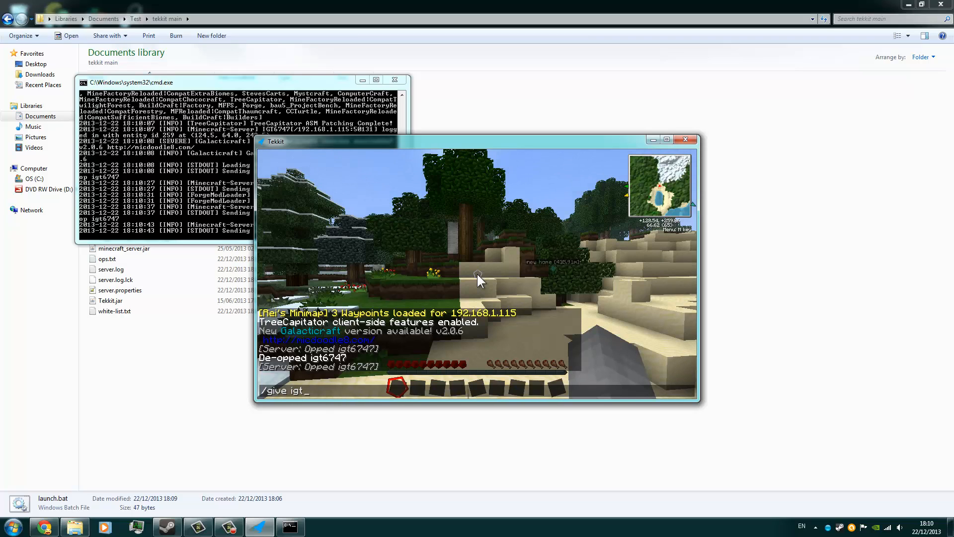
{"action": "type", "text": "6747"}
{"action": "key", "text": "Tab"}
{"action": "type", "text": "6 68"}
{"action": "key", "text": "Return"}
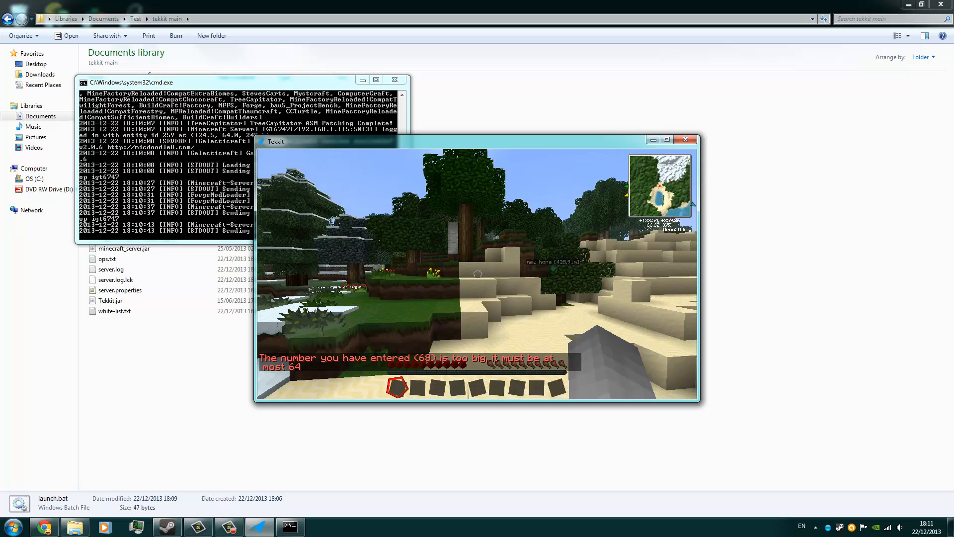
Reissue the /give chat command for item ID 6 to the player's account with the quantity set to 64.
{"action": "key", "text": "t"}
{"action": "key", "text": "Up"}
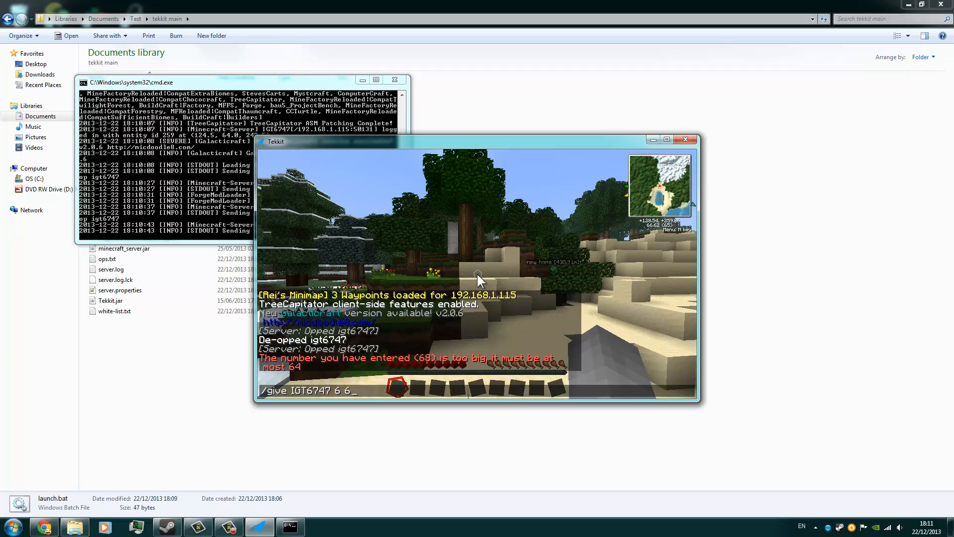
{"action": "type", "text": "4"}
{"action": "key", "text": "Return"}
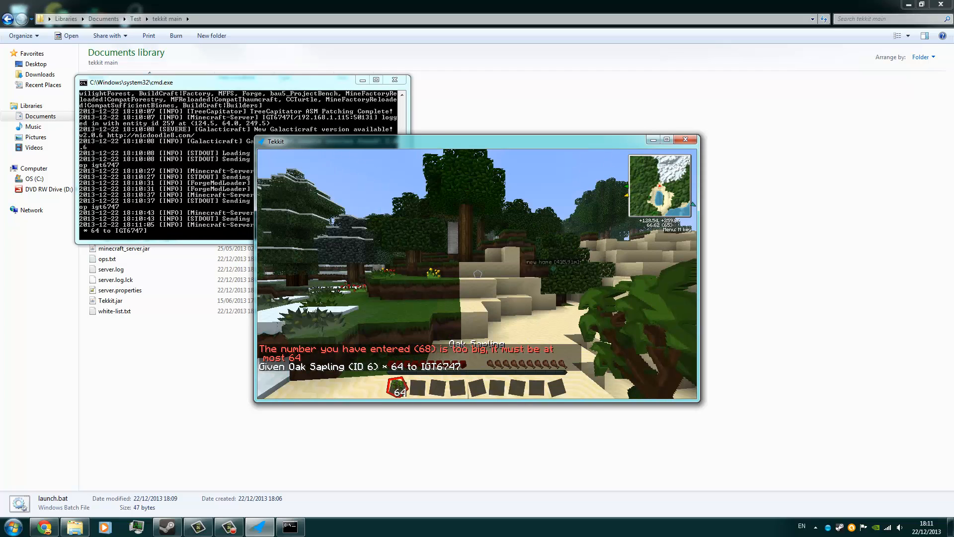
Check the oak saplings in the inventory and discard the whole stack.
{"action": "key", "text": "e"}
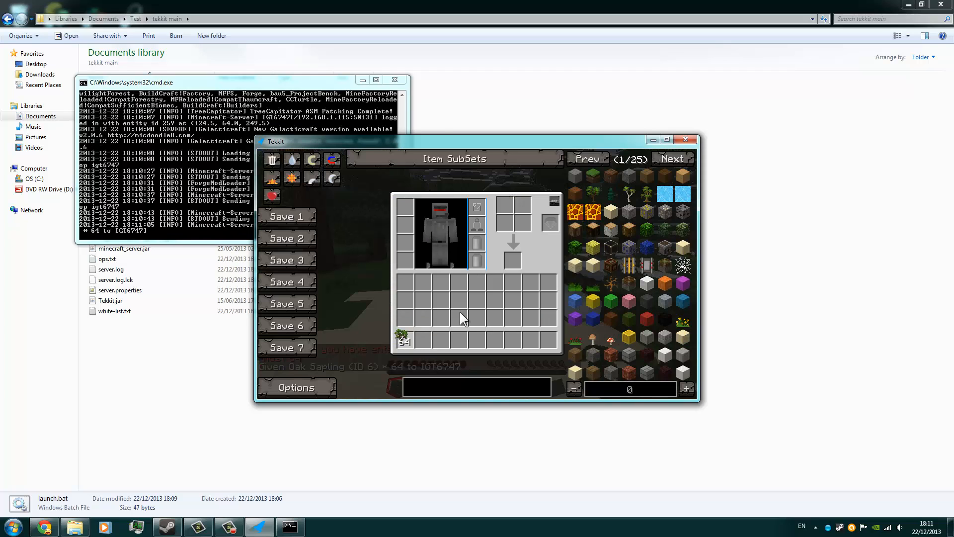
{"action": "key", "text": "e"}
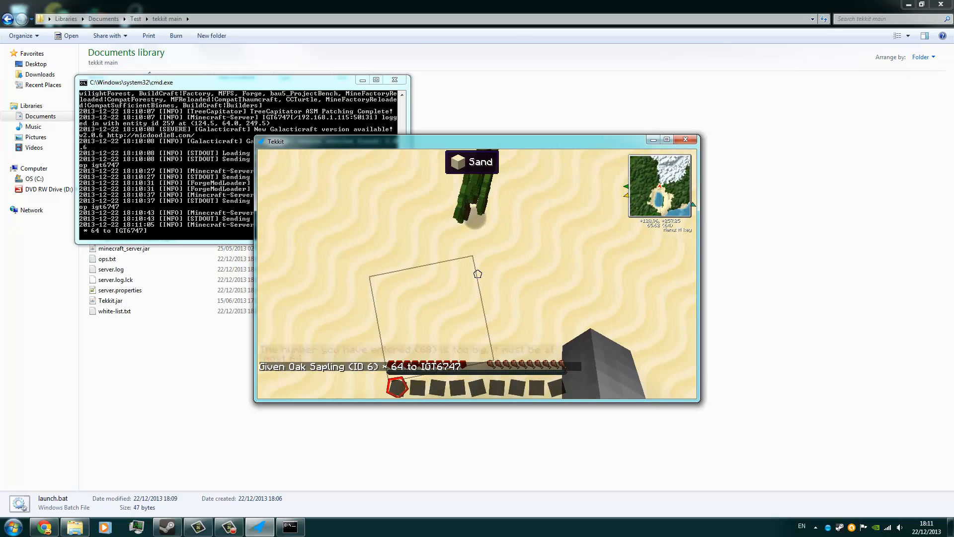
{"action": "key", "text": "e"}
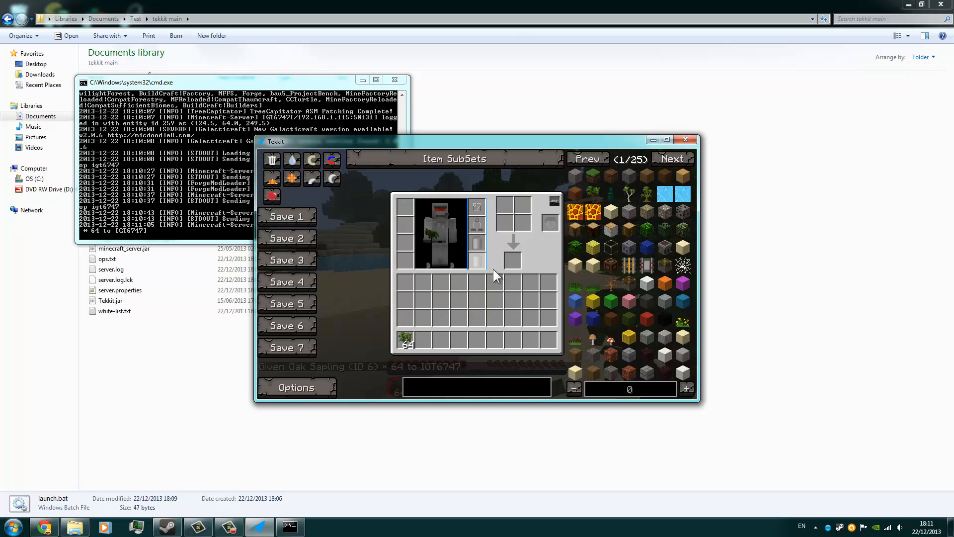
{"action": "left_click", "coordinate": [403, 344]}
{"action": "left_click", "coordinate": [614, 343]}
{"action": "key", "text": "e"}
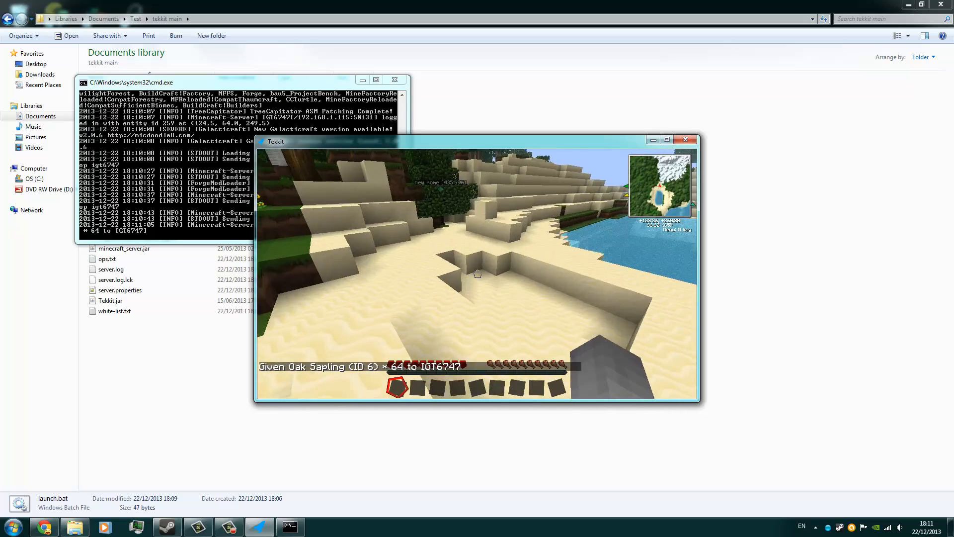
{"action": "key", "text": "w"}
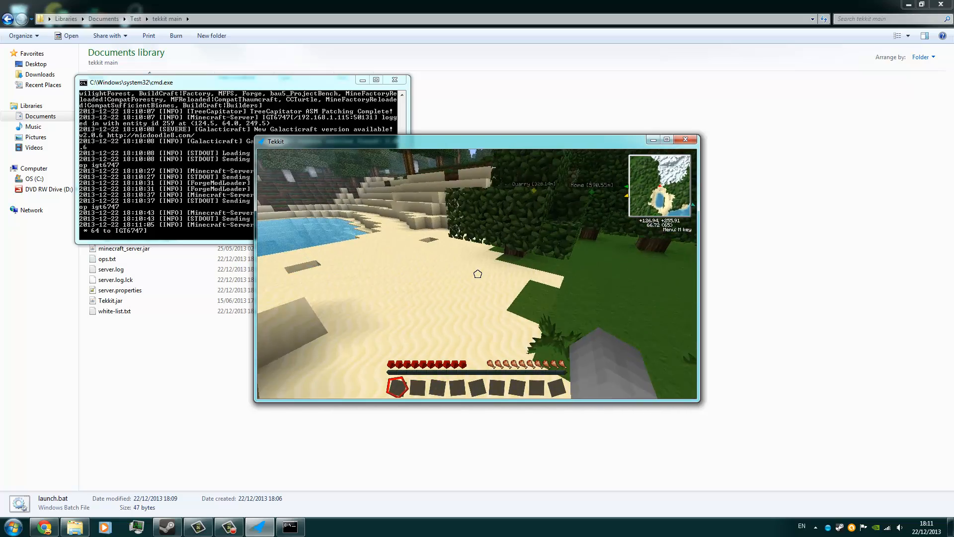
Send the message "hello" in the game chat and check the server console for it.
{"action": "key", "text": "alt+Tab"}
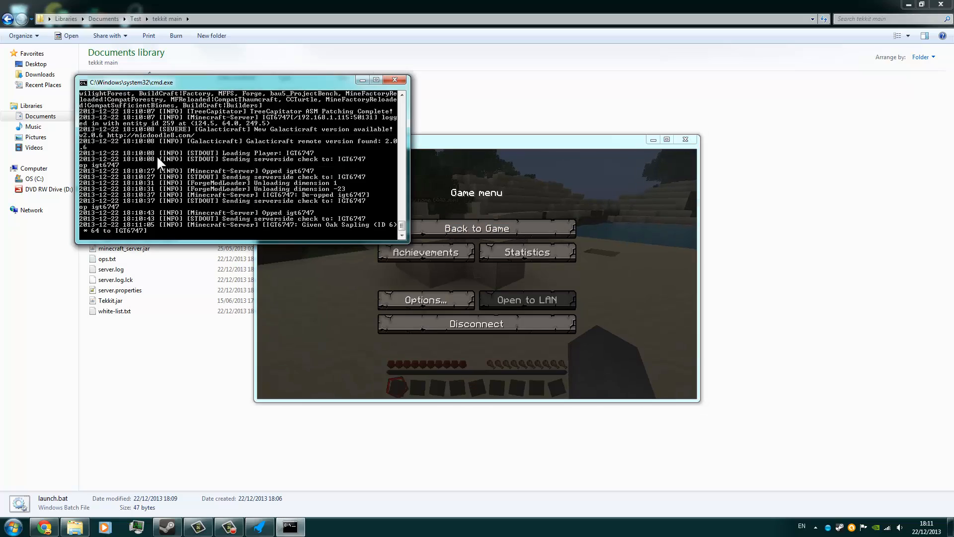
{"action": "left_click", "coordinate": [532, 233]}
{"action": "left_click", "coordinate": [526, 235]}
{"action": "type", "text": "t"}
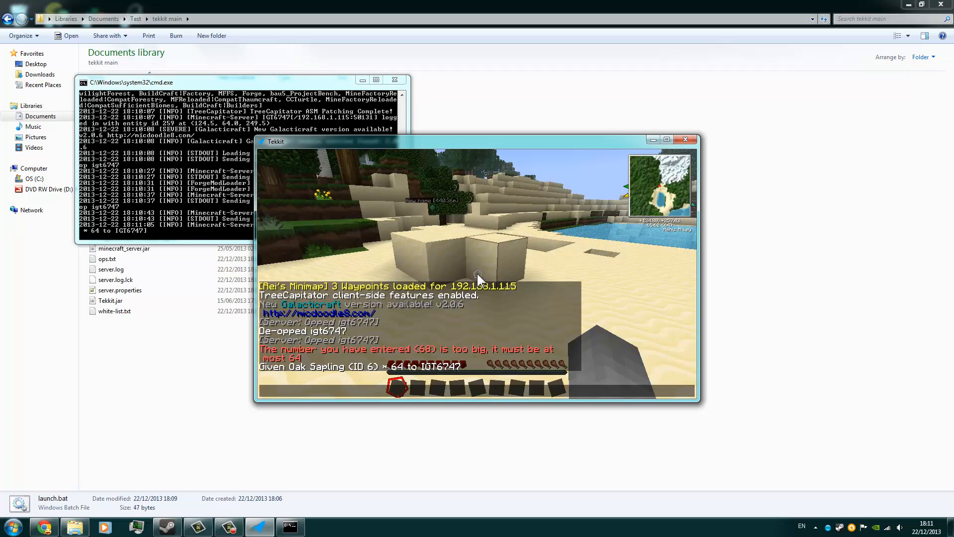
{"action": "type", "text": "hello"}
{"action": "key", "text": "Return"}
{"action": "key", "text": "Escape"}
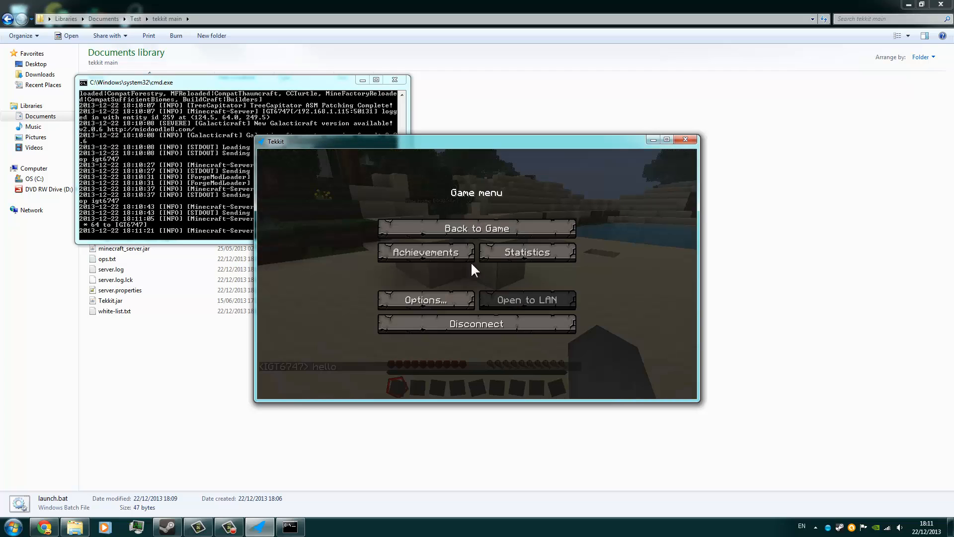
{"action": "left_click", "coordinate": [156, 210]}
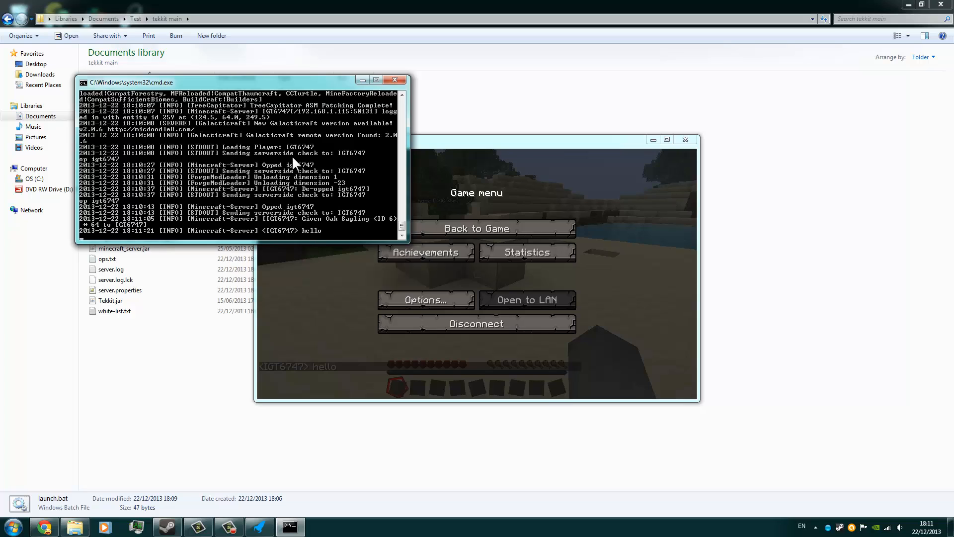
Shut down the server by closing its console, and exit the Tekkit game and the Technic Launcher.
{"action": "left_click", "coordinate": [396, 79]}
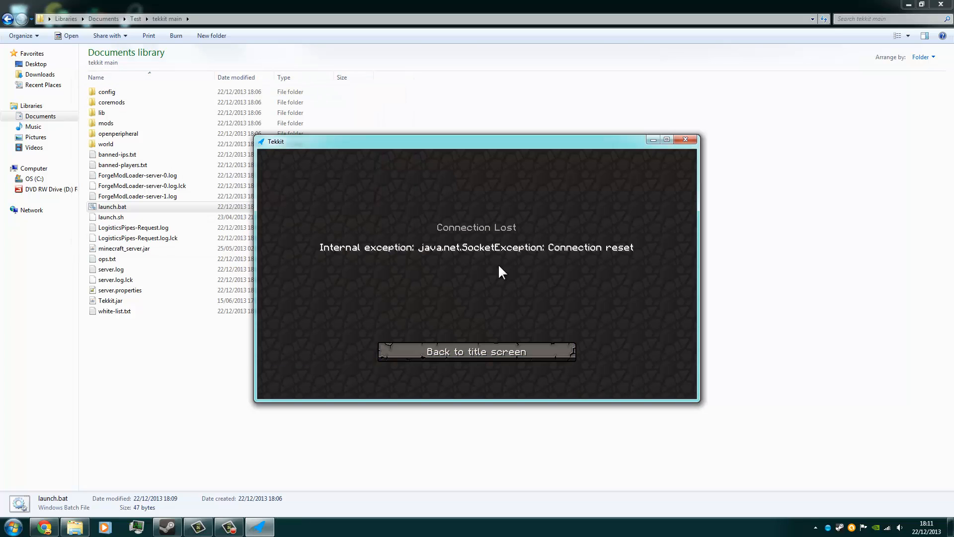
{"action": "left_click", "coordinate": [502, 348]}
{"action": "left_click", "coordinate": [497, 356]}
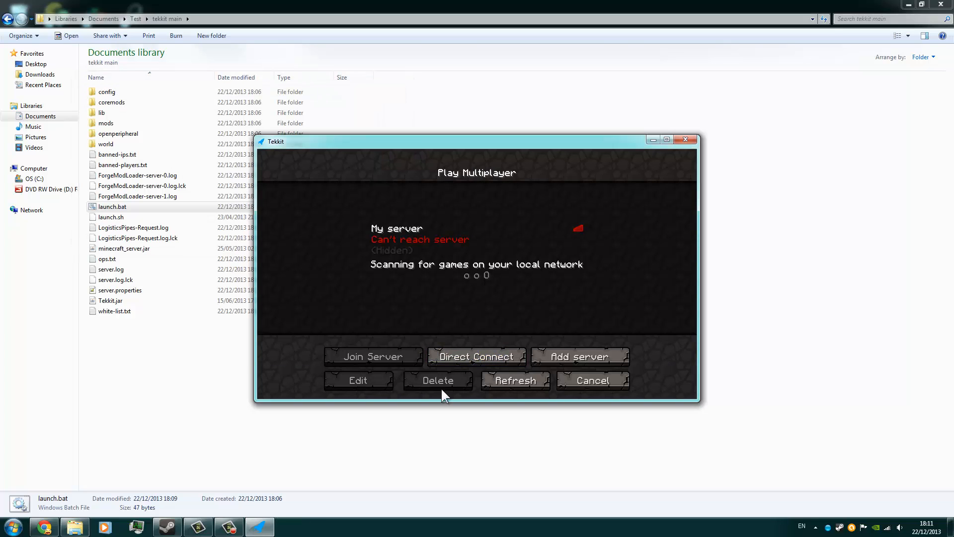
{"action": "left_click", "coordinate": [621, 381]}
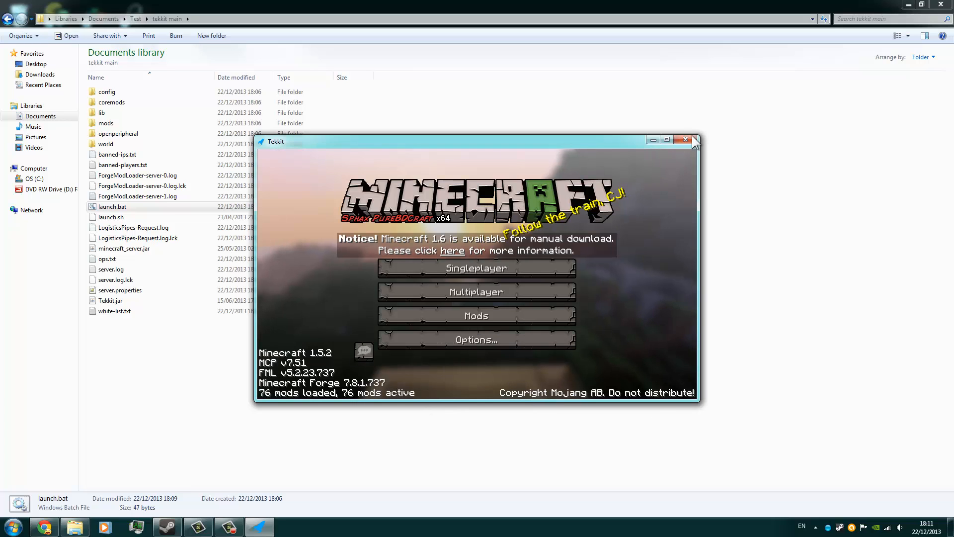
{"action": "left_click", "coordinate": [500, 343]}
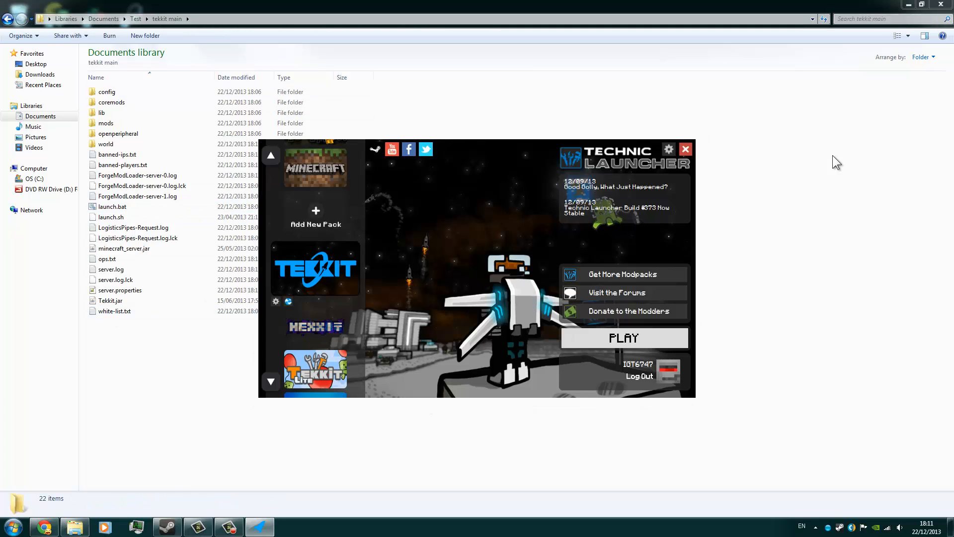
{"action": "left_click", "coordinate": [684, 151]}
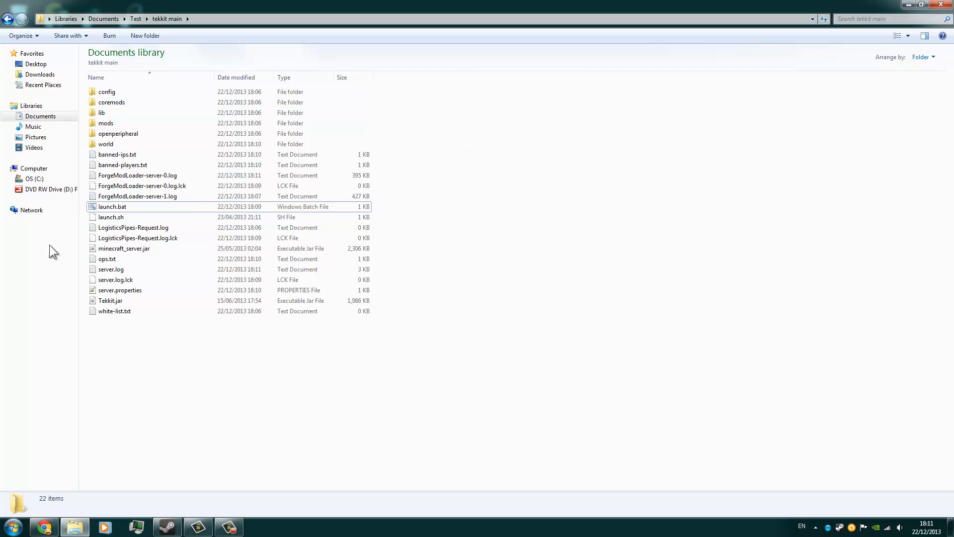
Review the server files in the tekkit main folder and the contents of its coremods subfolder.
{"action": "left_click_drag", "start_coordinate": [213, 426], "coordinate": [198, 79]}
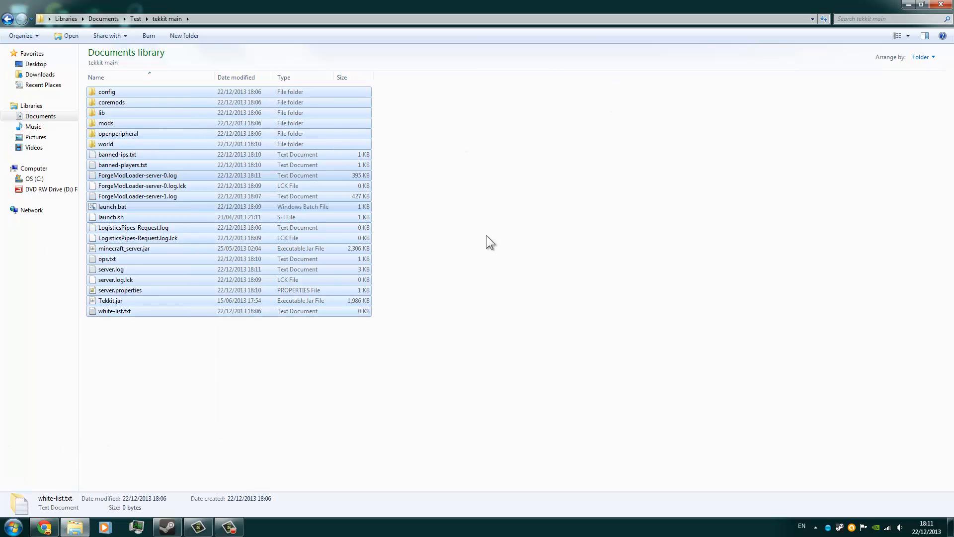
{"action": "left_click", "coordinate": [488, 240]}
{"action": "left_click_drag", "start_coordinate": [246, 375], "coordinate": [300, 84]}
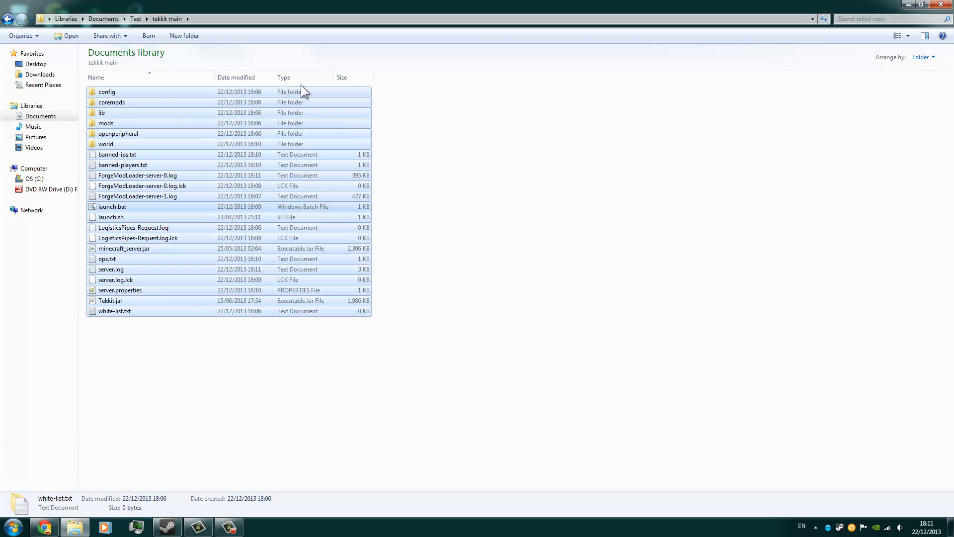
{"action": "left_click", "coordinate": [273, 180]}
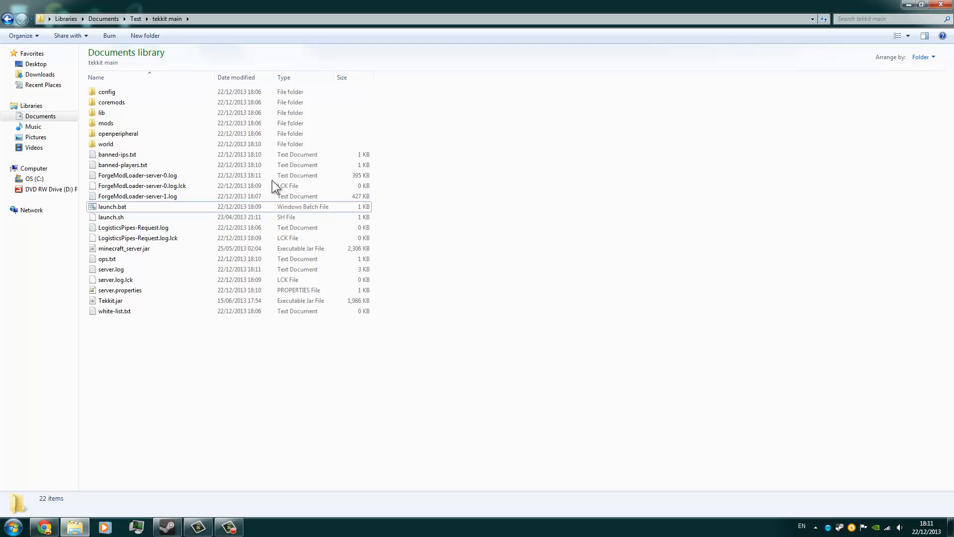
{"action": "double_click", "coordinate": [136, 103]}
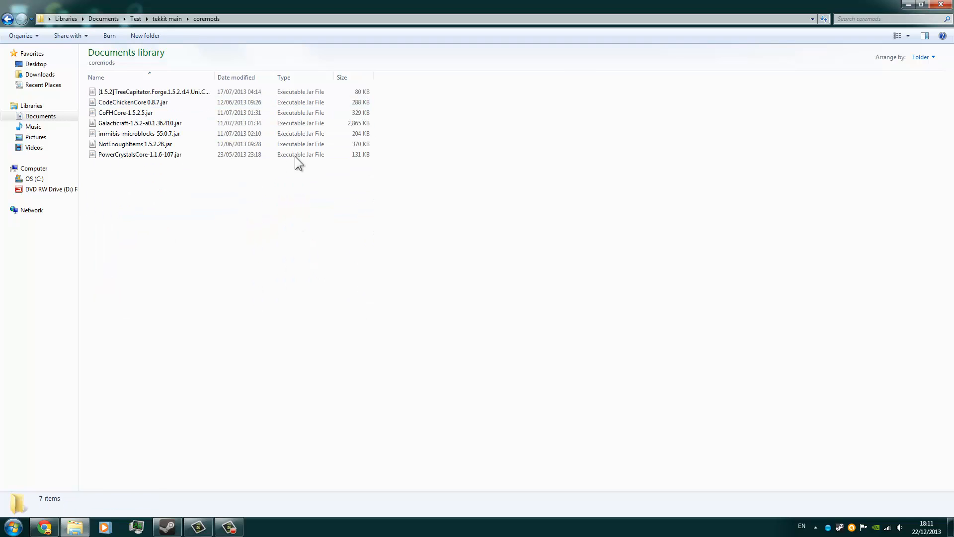
{"action": "left_click", "coordinate": [8, 19]}
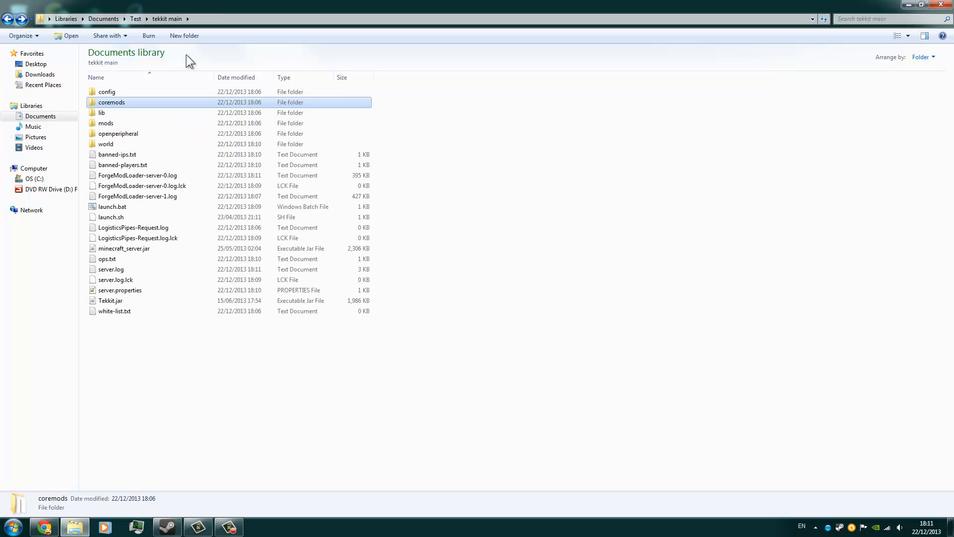
{"action": "left_click", "coordinate": [680, 455]}
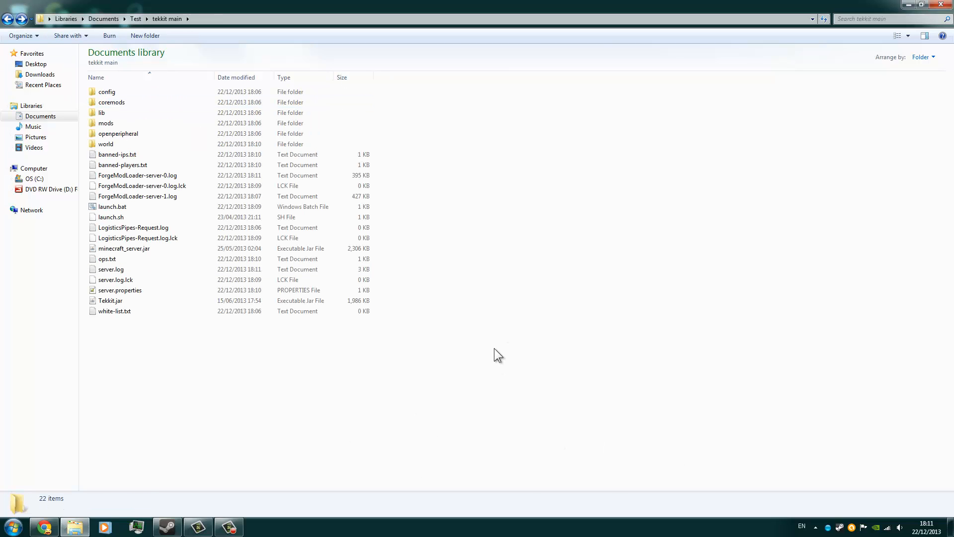